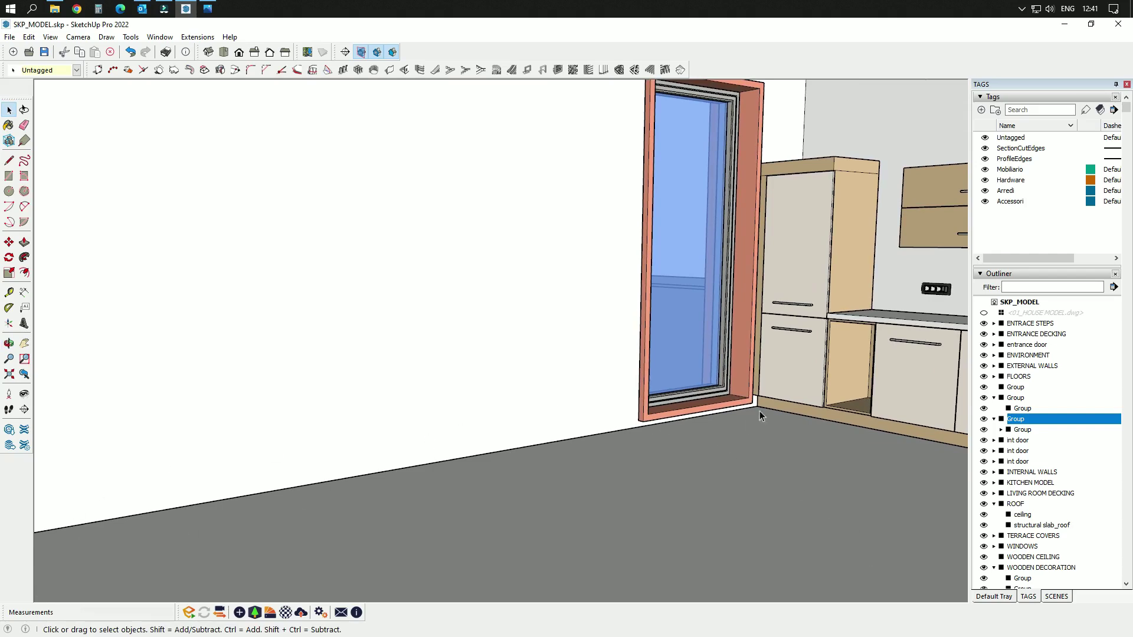
- Select WOODEN CEILING and the two glazed timber grid groups in the roof opening
middle_drag(651, 260, 661, 419)
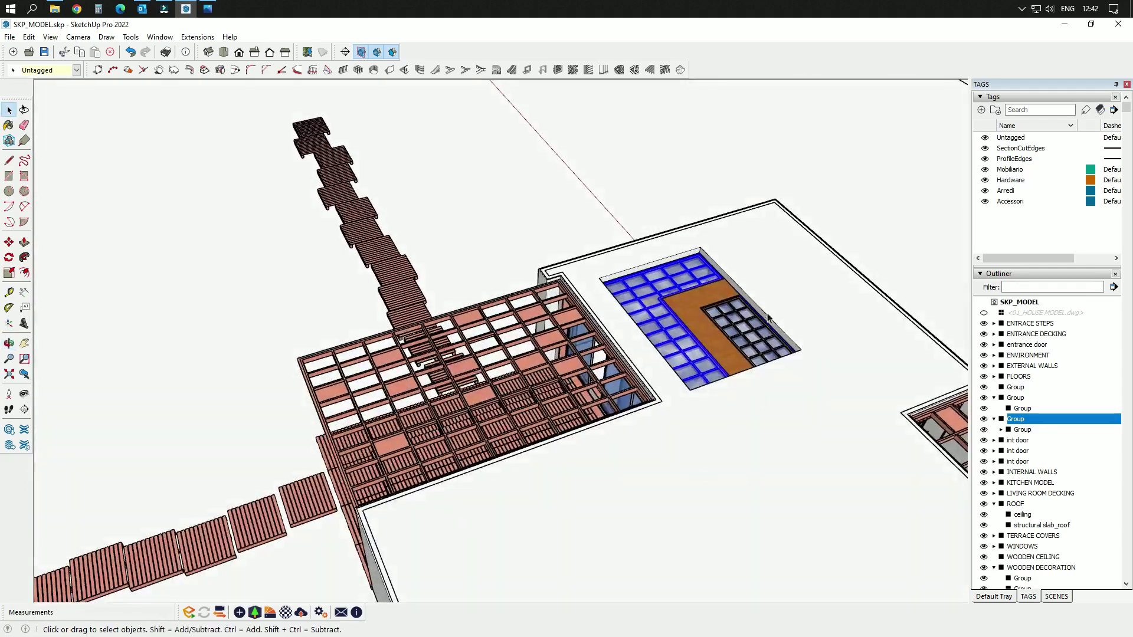
scroll(661, 419, up, 5)
click(660, 419)
scroll(719, 412, up, 3)
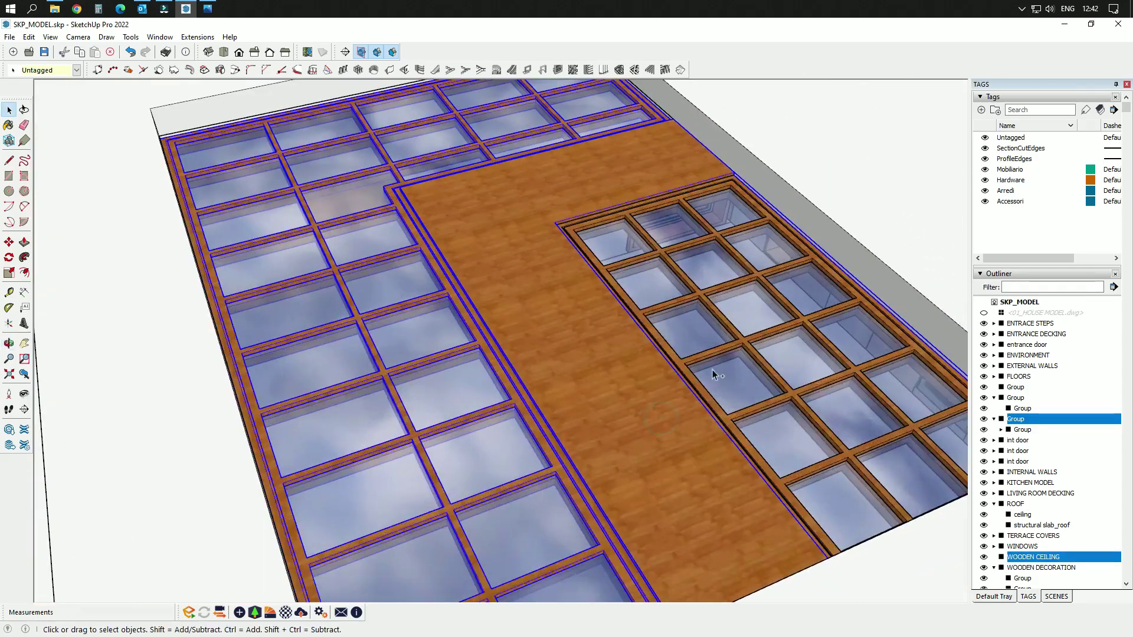
ctrl+click(711, 357)
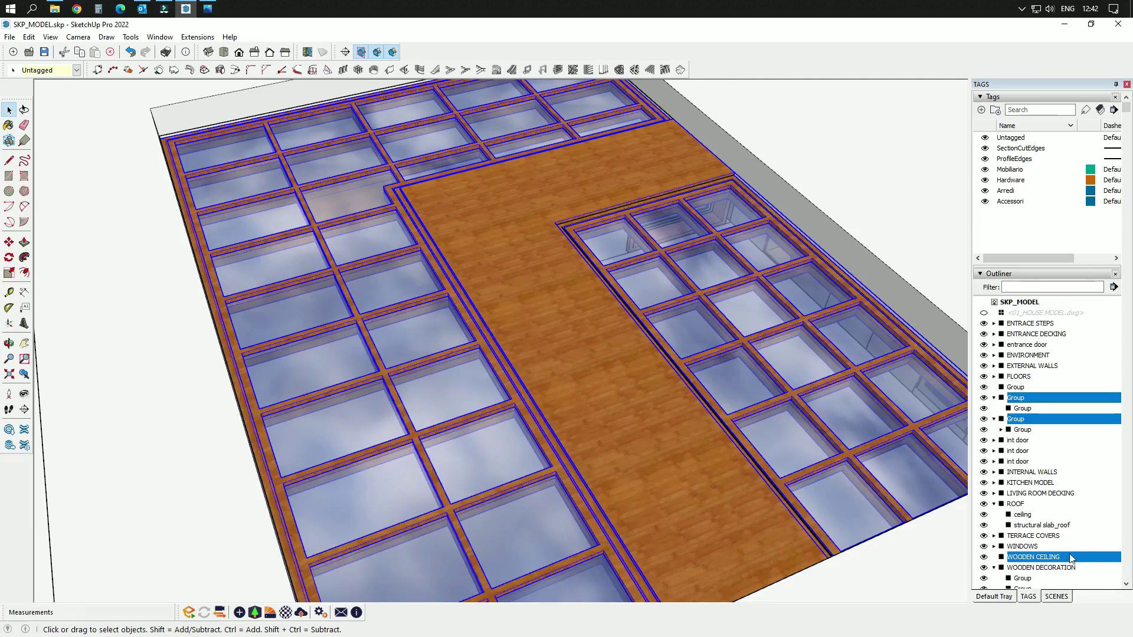
- Examine the timber grids, glass panes and wooden panel of the ceiling from above
scroll(344, 338, down, 3)
middle_drag(626, 232, 447, 289)
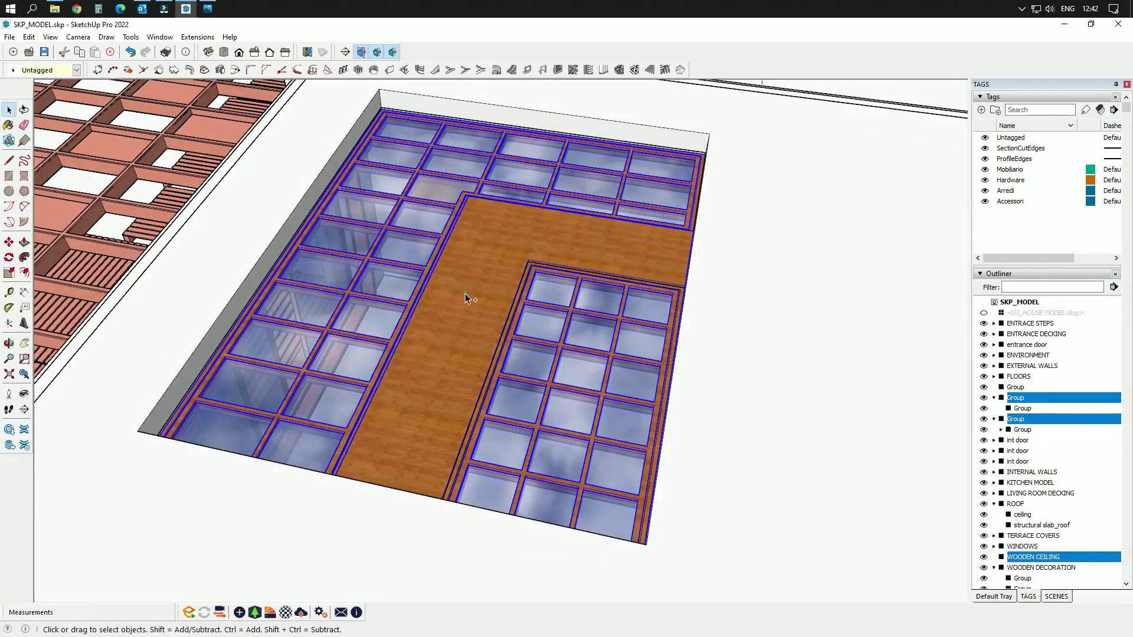
scroll(465, 292, up, 2)
scroll(493, 335, up, 6)
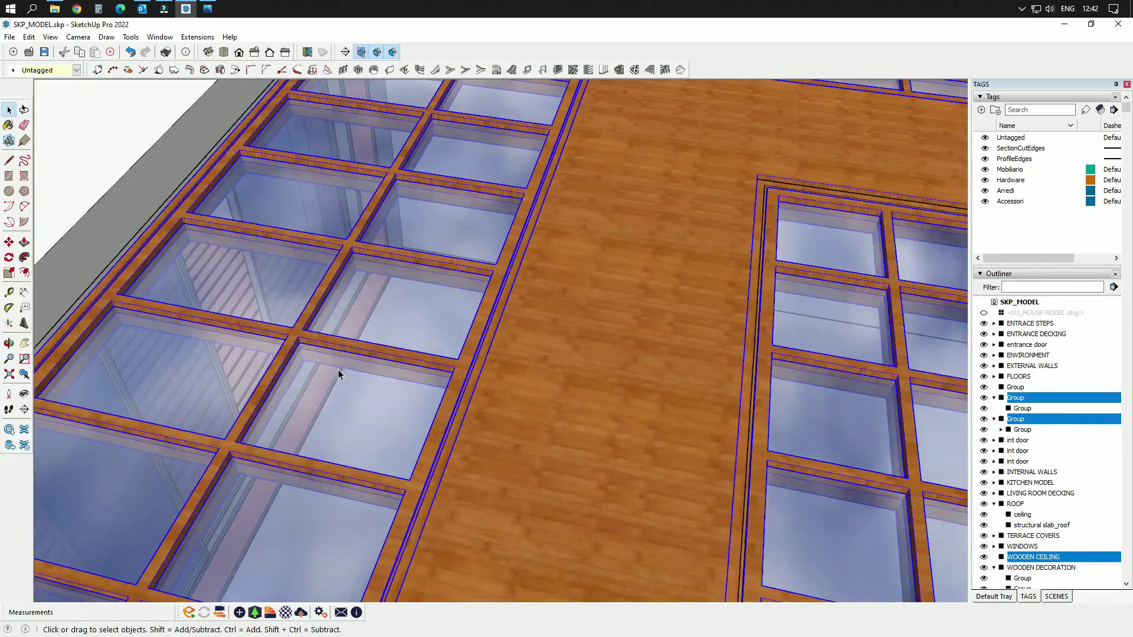
middle_drag(338, 370, 384, 296)
scroll(594, 328, down, 3)
scroll(310, 303, up, 7)
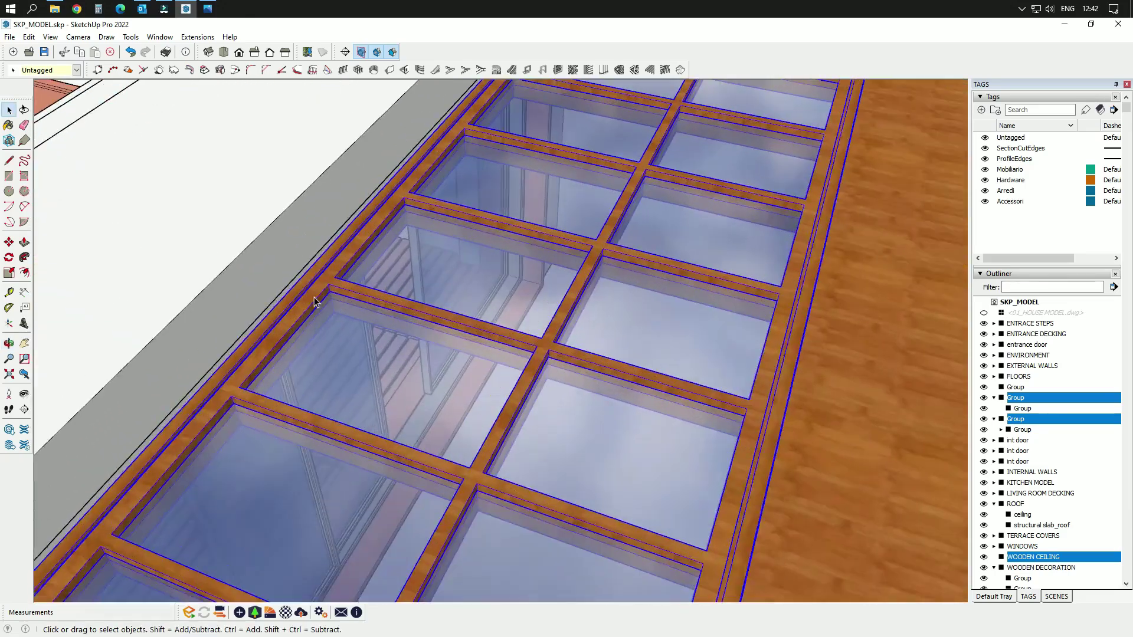
scroll(284, 321, down, 8)
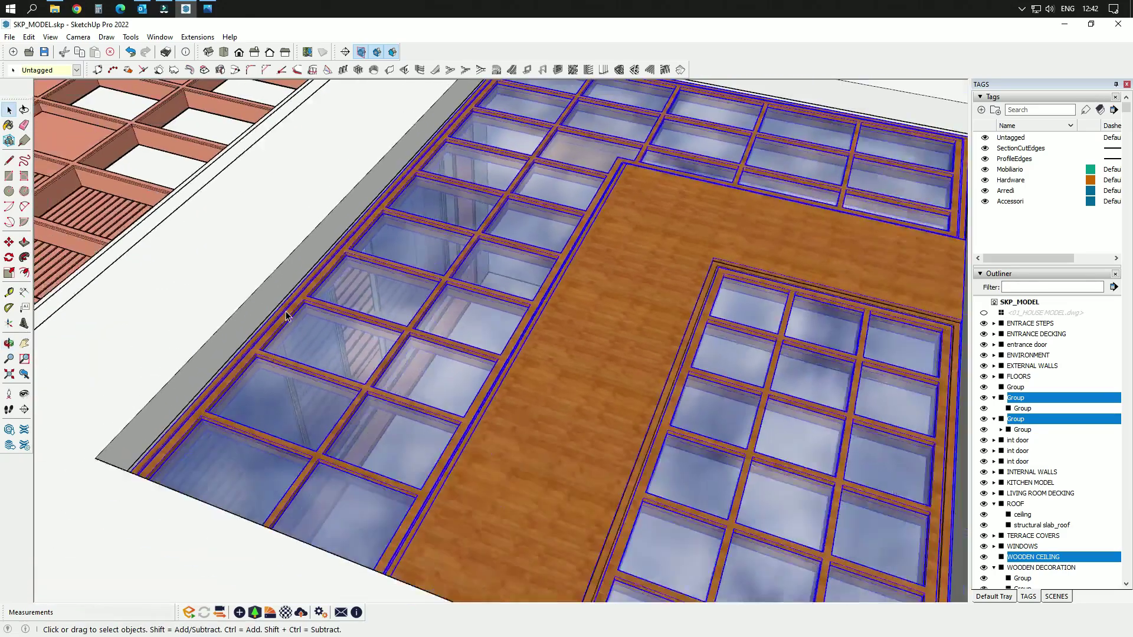
scroll(607, 368, up, 4)
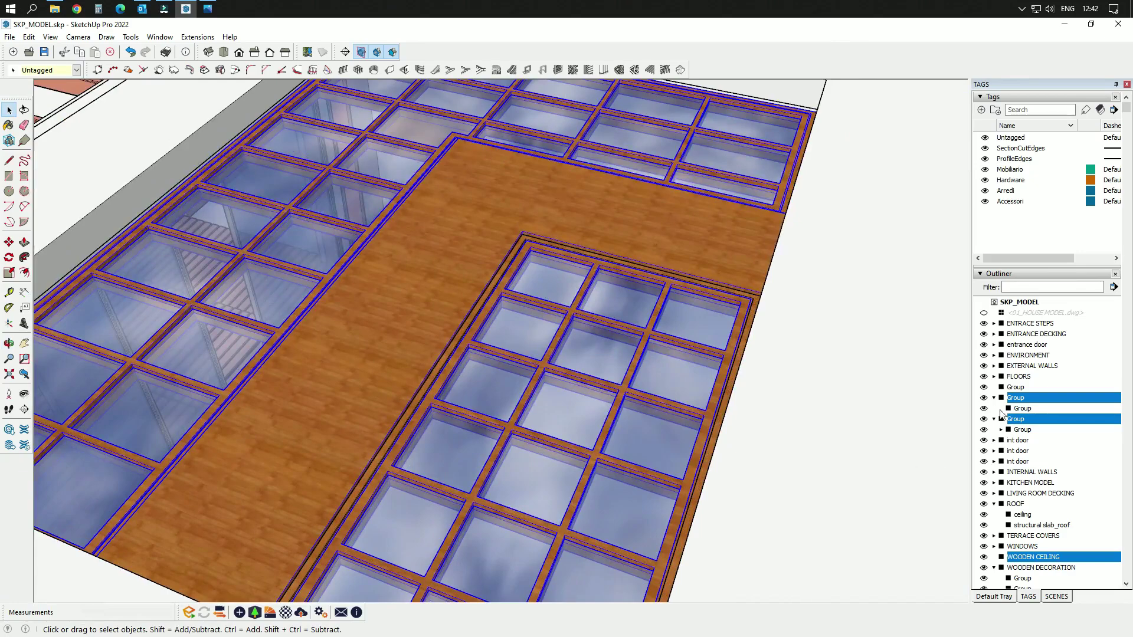
- Inspect the unnamed groups of the smaller glazed ceiling section: its border, its timber grid and the nested glass
click(1019, 389)
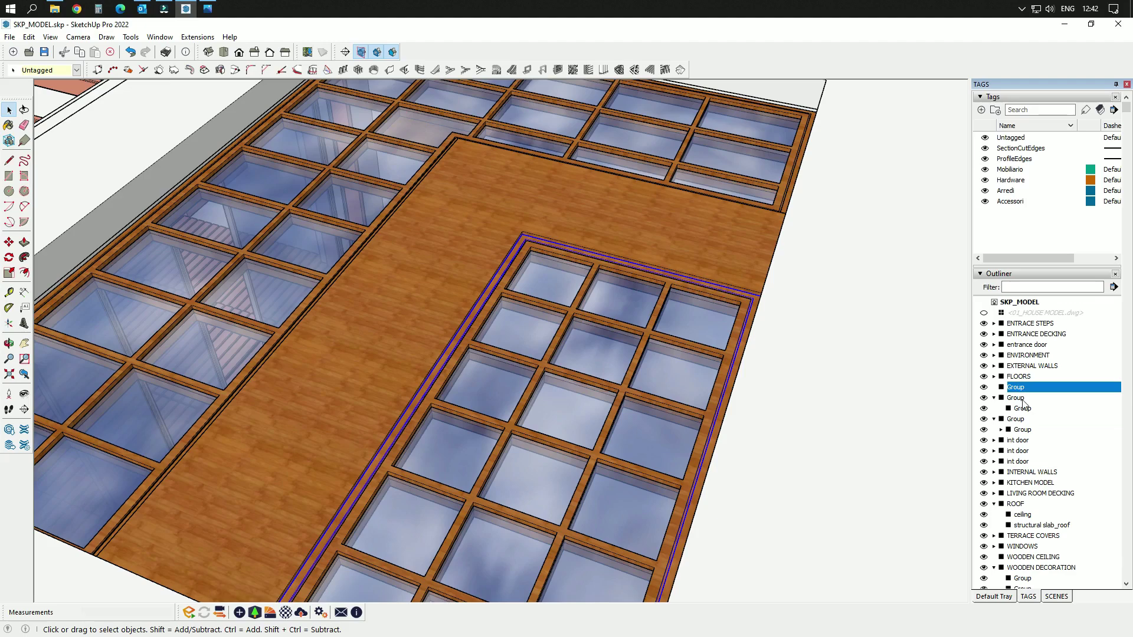
shift+click(1022, 402)
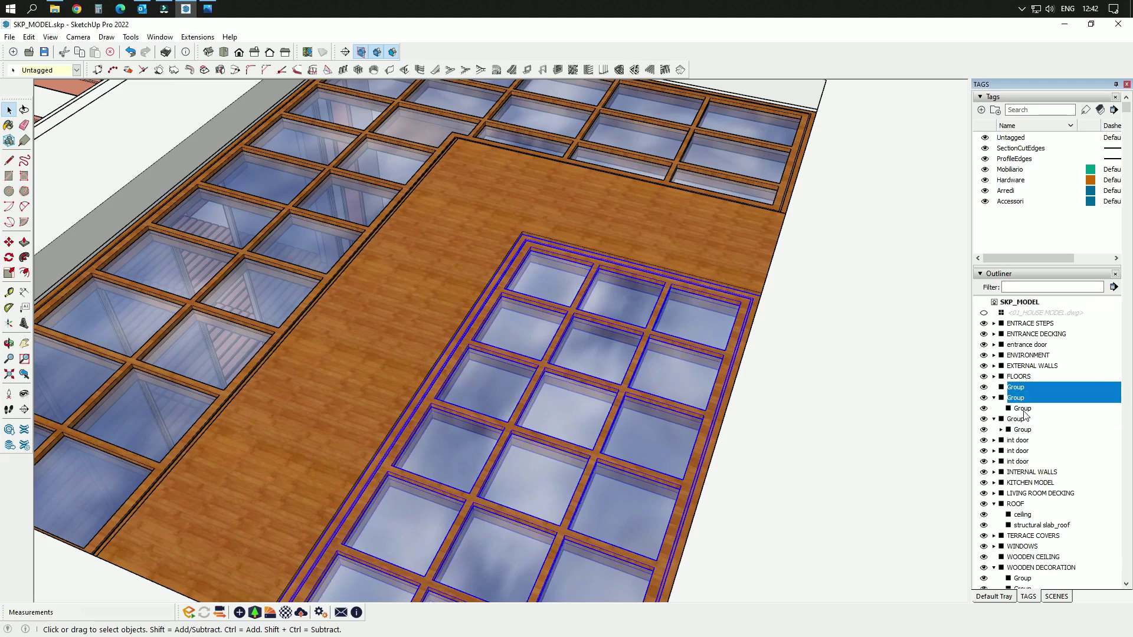
click(1024, 411)
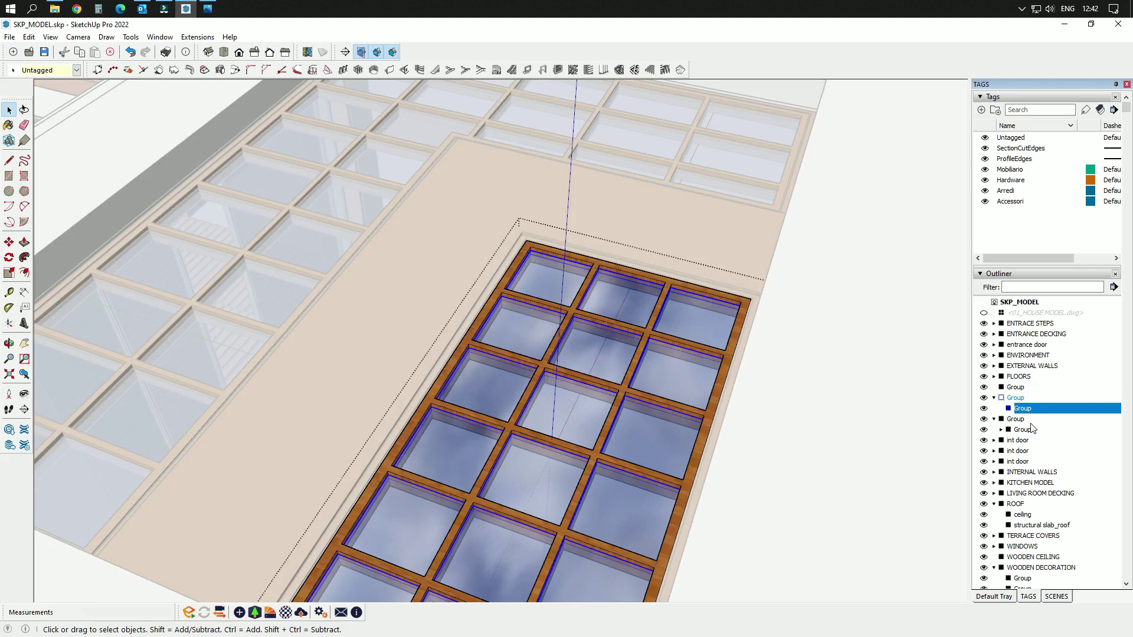
- Try to group the L-shaped glazed grid together with WOODEN CEILING
click(1019, 419)
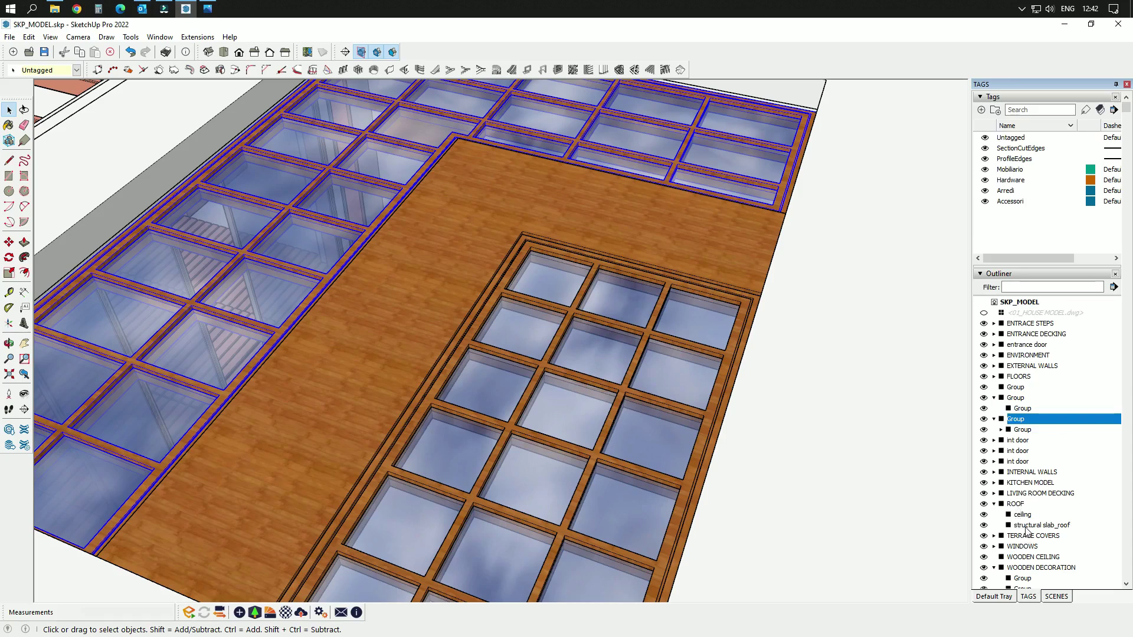
ctrl+click(390, 361)
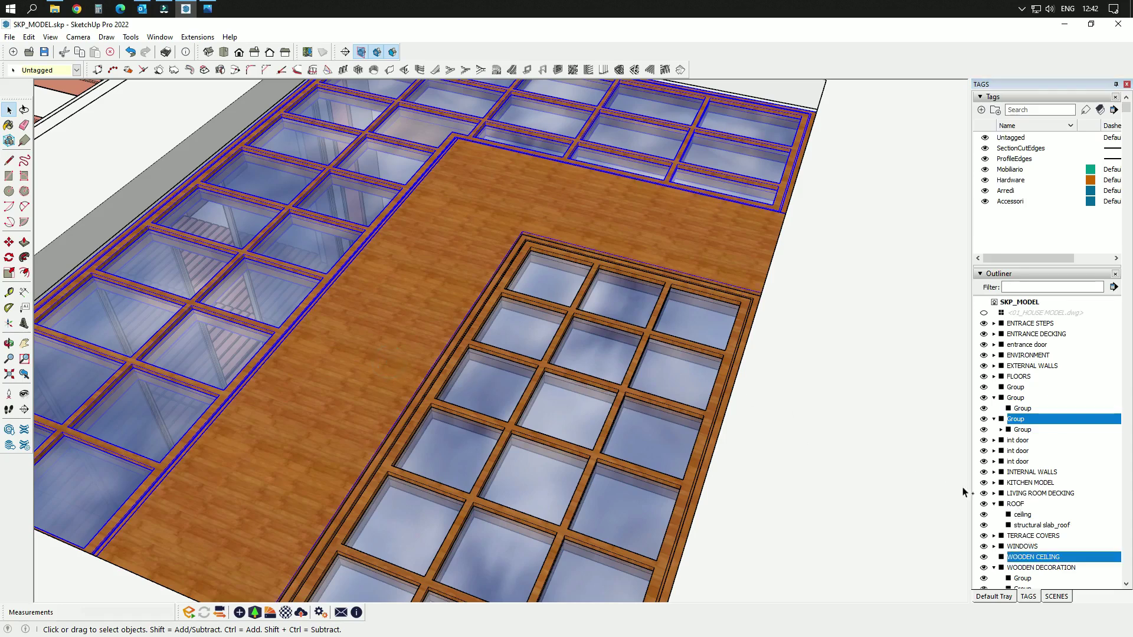
right_click(1037, 421)
click(1053, 263)
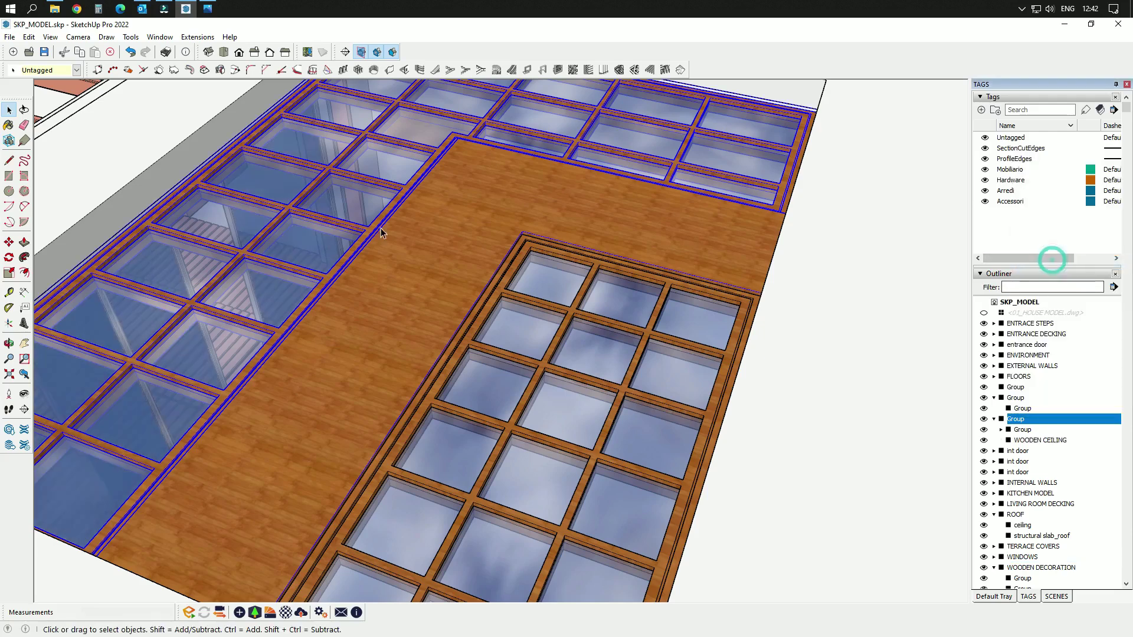
scroll(481, 335, down, 3)
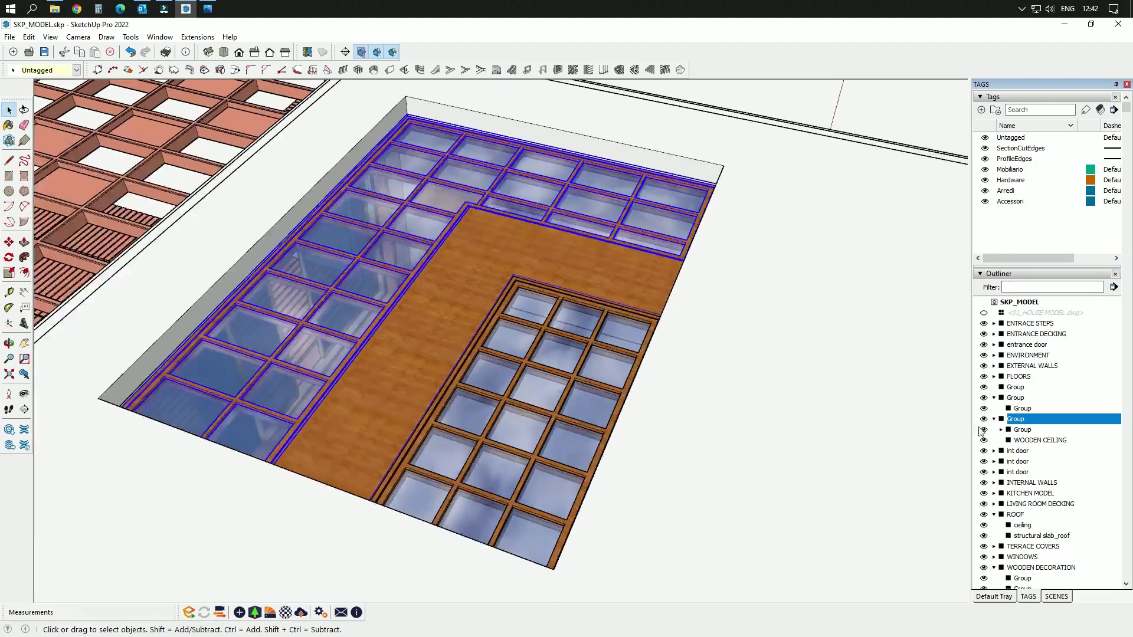
right_click(1038, 420)
click(1041, 398)
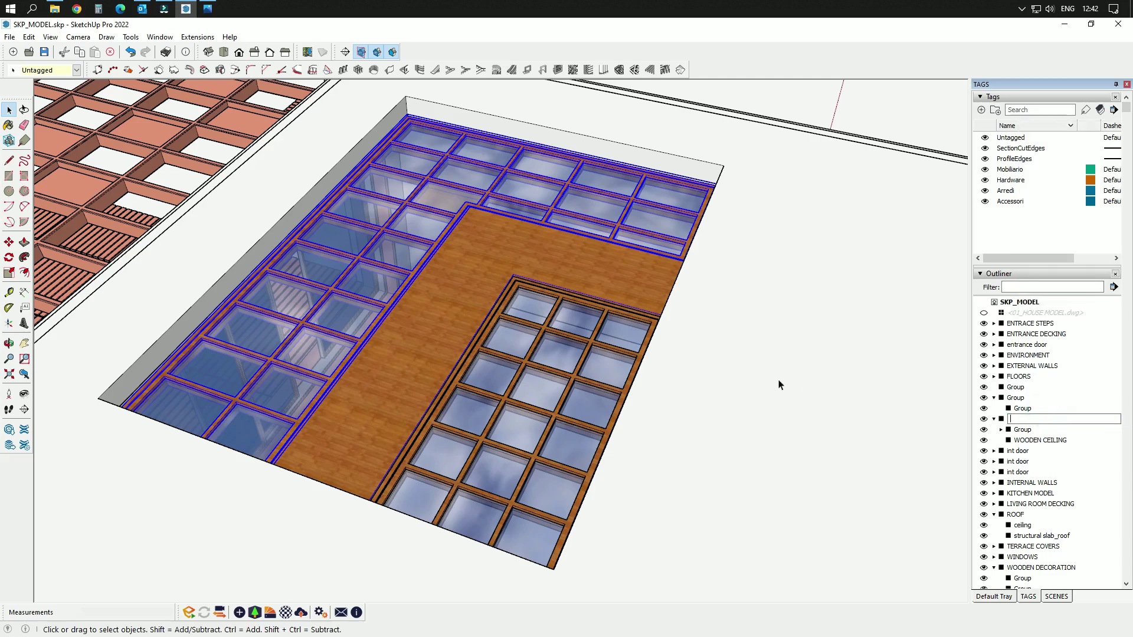
click(552, 339)
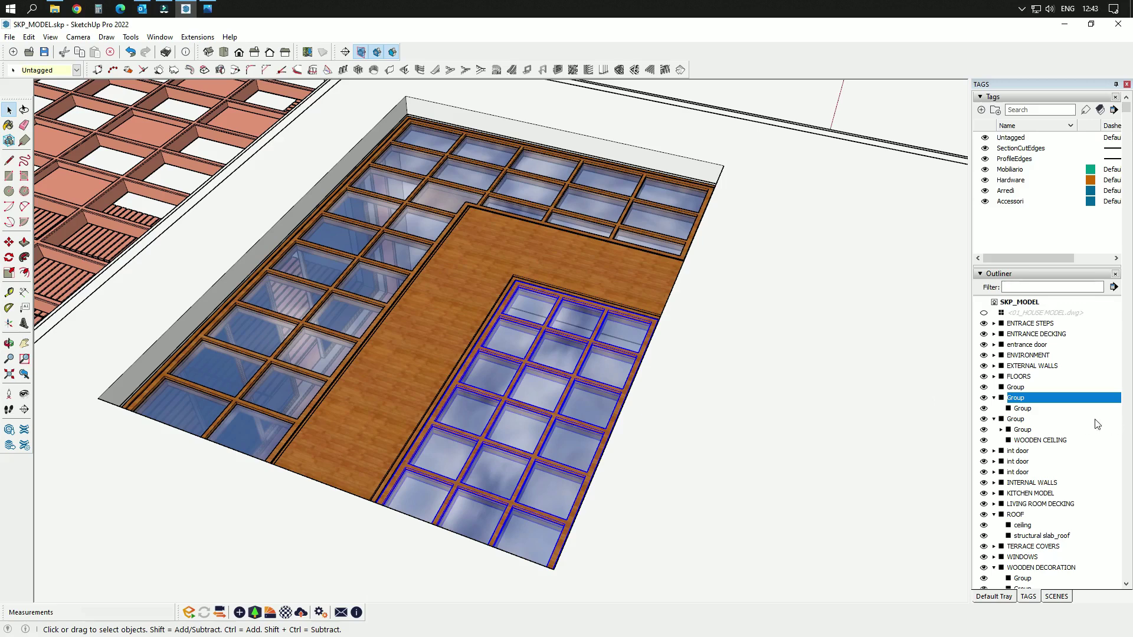
- Undo the grouping of the L-shaped glazed grid and WOODEN CEILING
click(1021, 388)
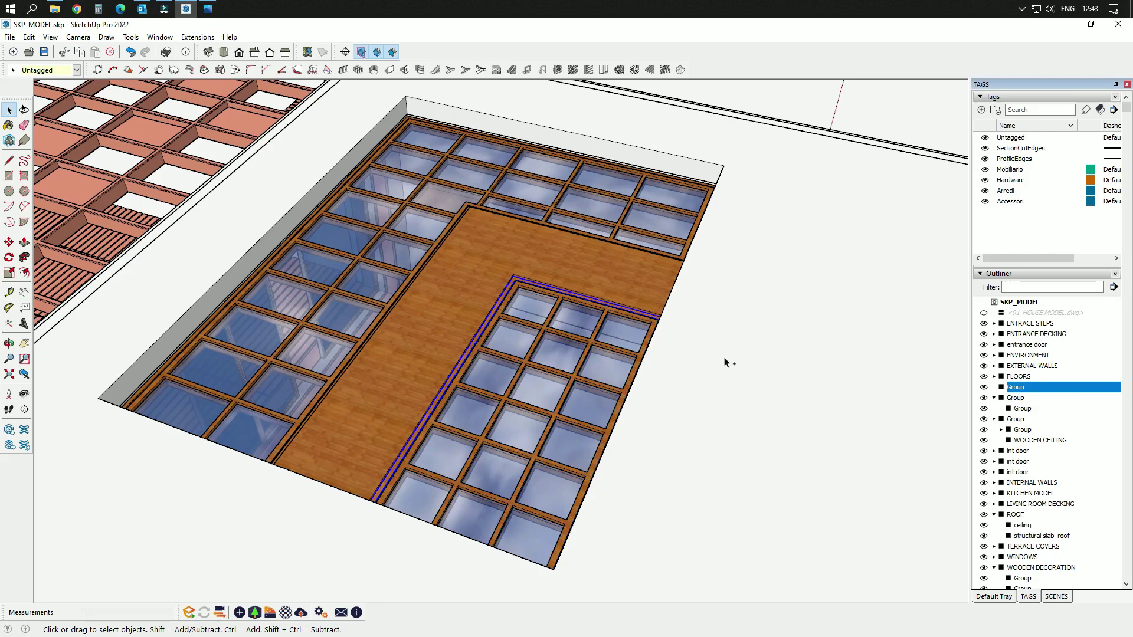
key(ctrl+z)
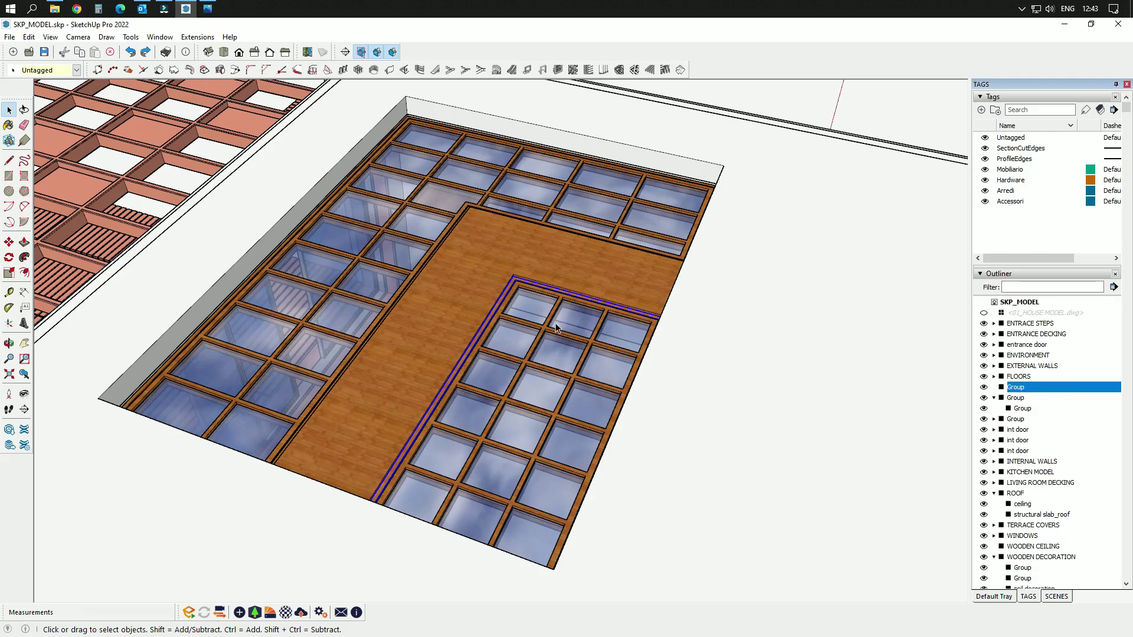
- Group the three unnamed border and glazed grid groups together with WOODEN CEILING
scroll(864, 394, up, 2)
shift+click(1020, 397)
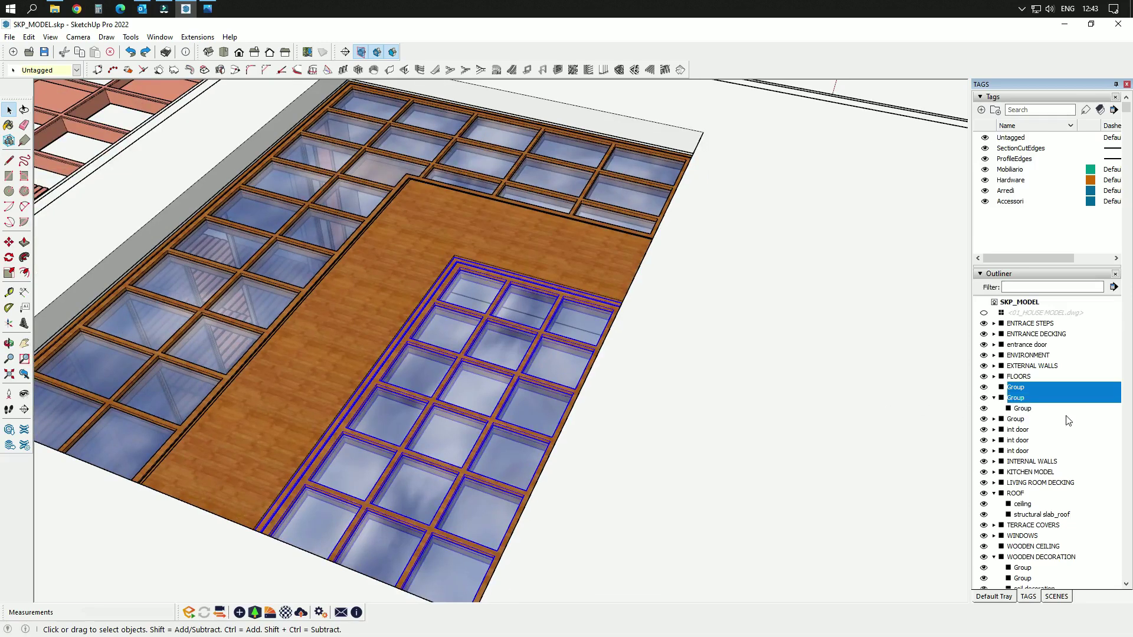
shift+click(1026, 420)
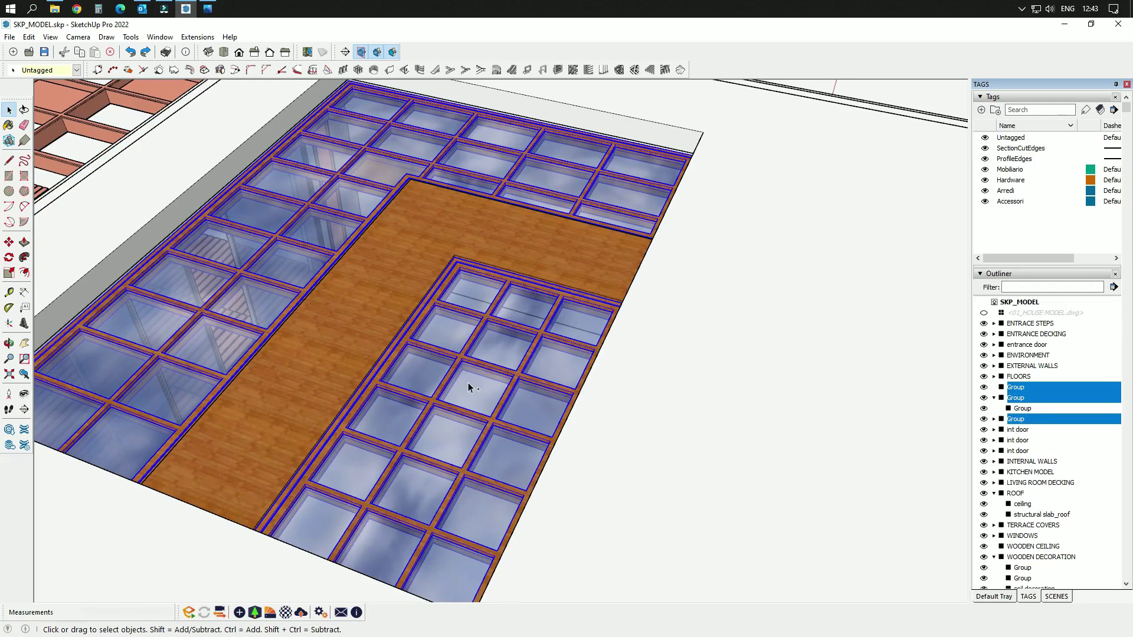
shift+click(367, 354)
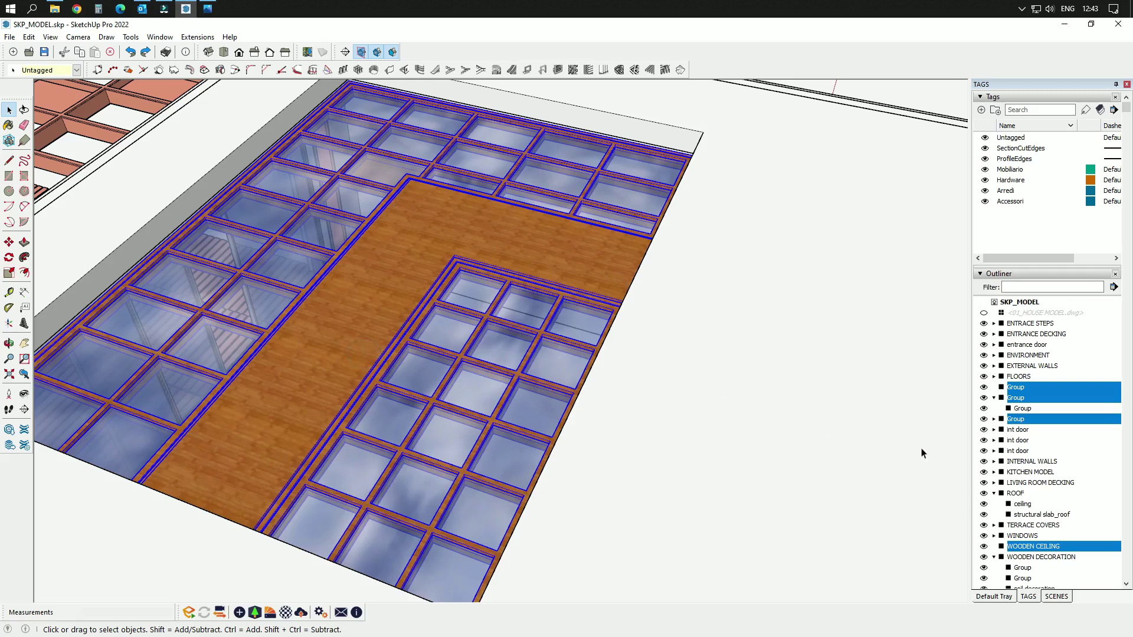
right_click(475, 247)
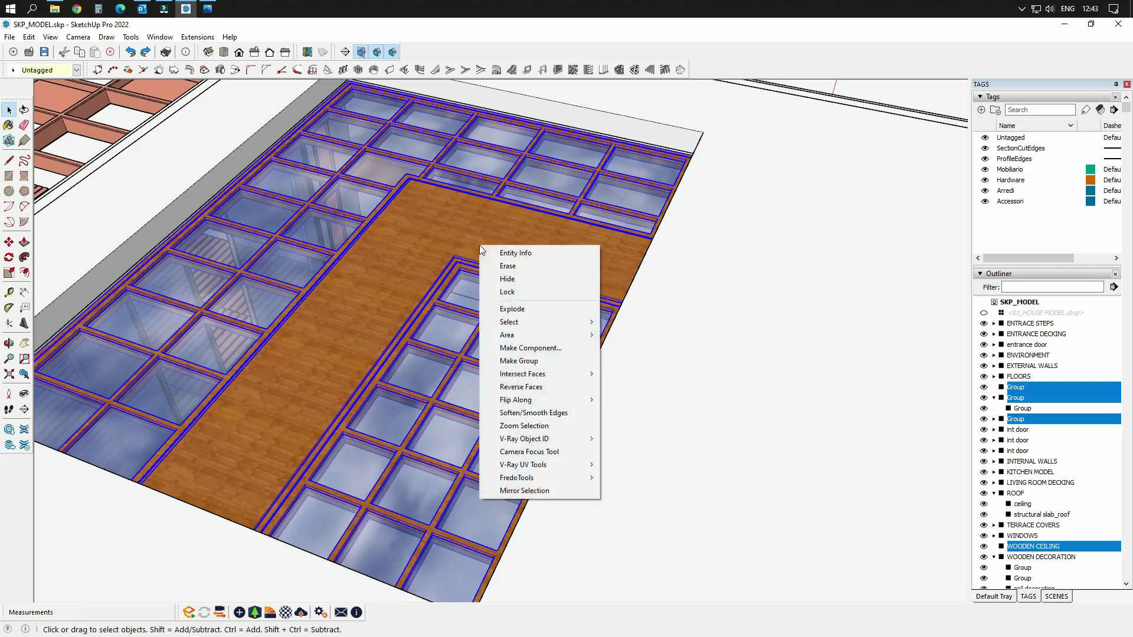
click(519, 361)
- Rename the new ceiling group as WOODEN_GLASS CEILING and hide it
right_click(1023, 389)
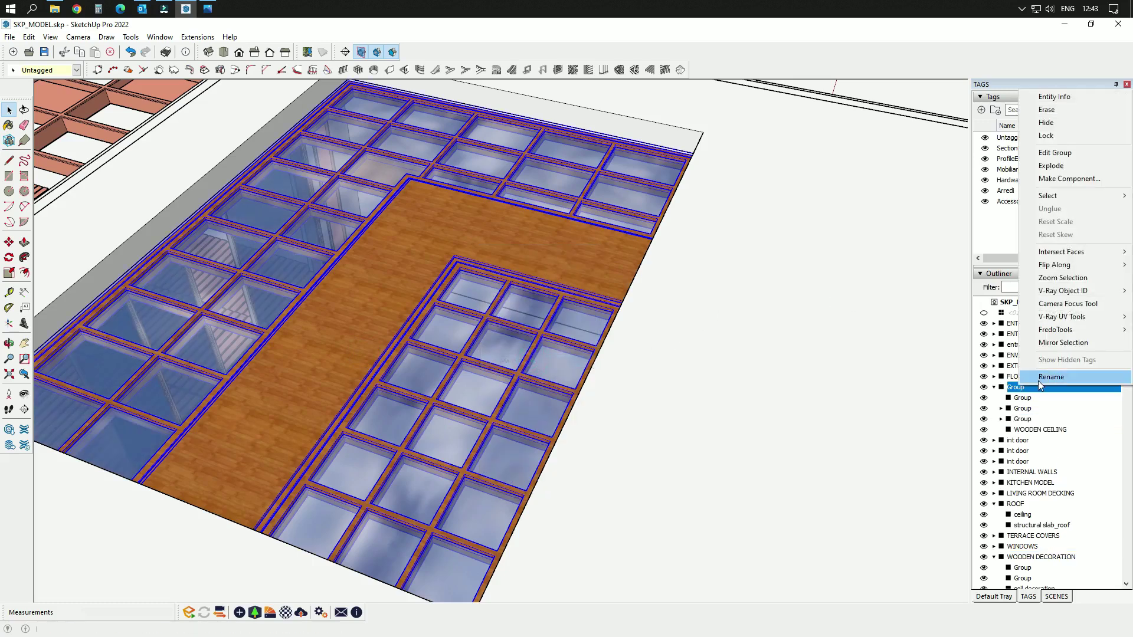
click(1003, 354)
text(WOODEN_GLASS CEILING)
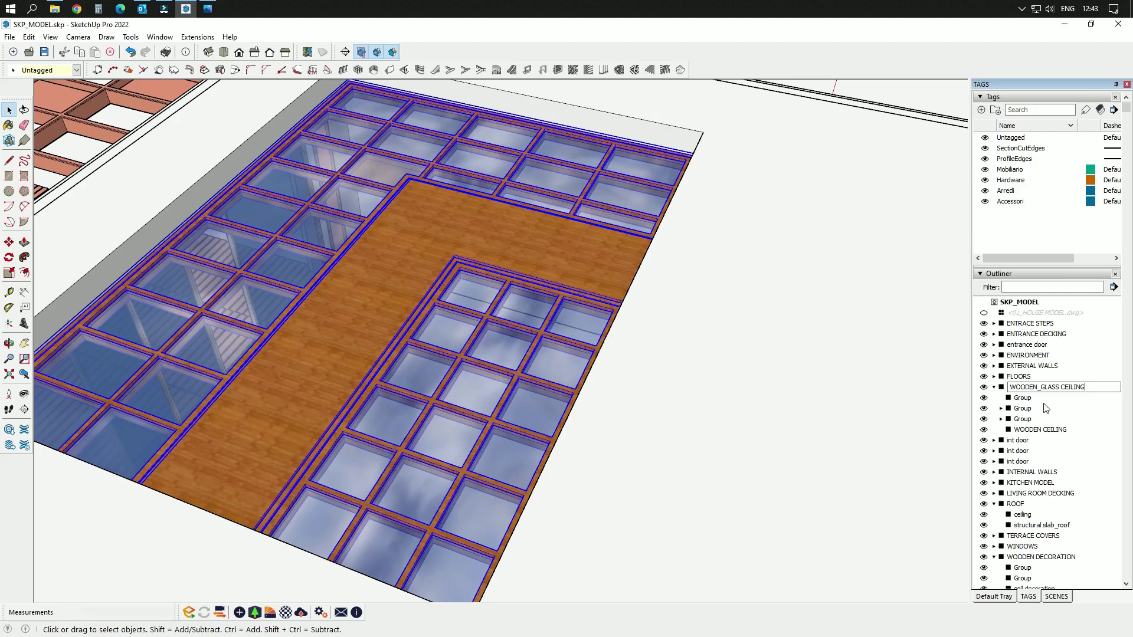
key(Return)
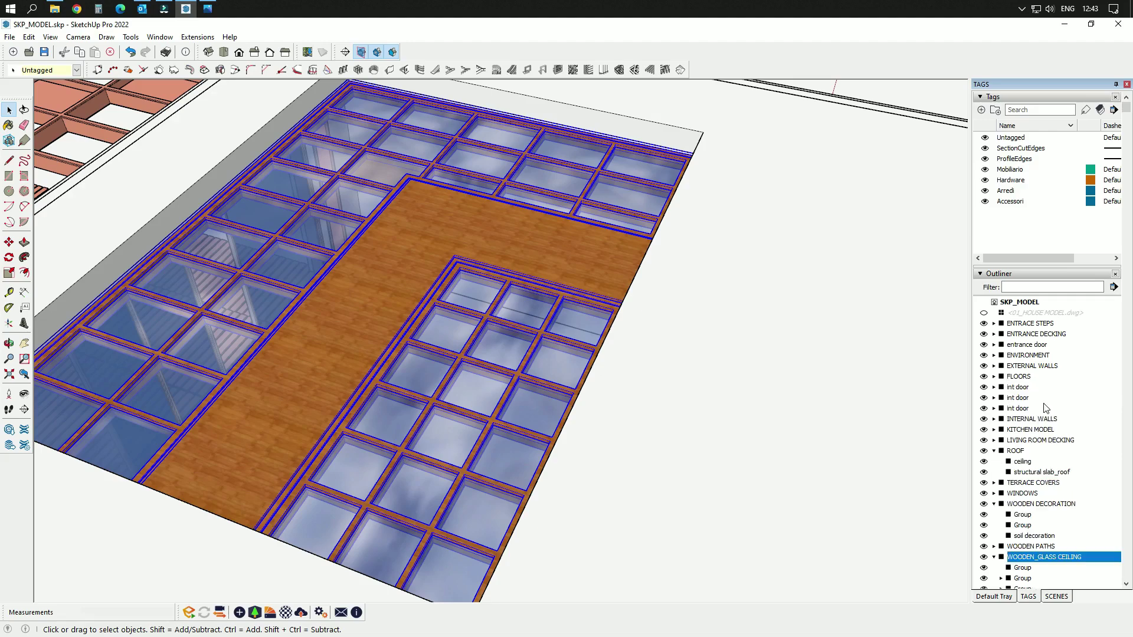
click(983, 557)
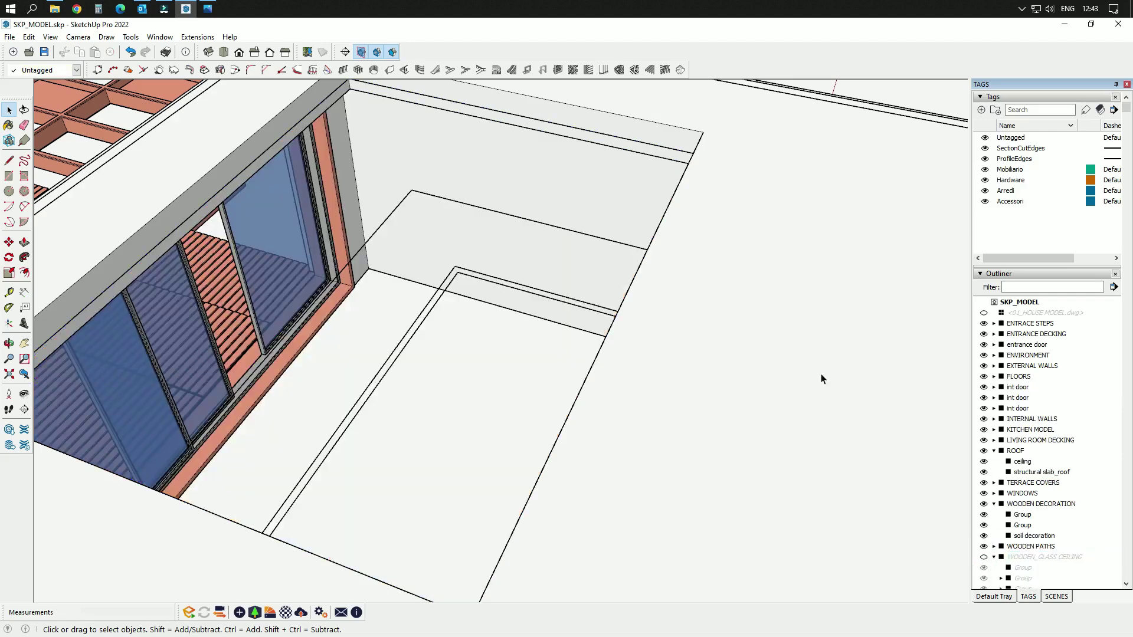
- Delete the leftover L-shaped outline and the pair of parallel lines inside the roof opening
scroll(639, 278, down, 3)
scroll(634, 295, up, 2)
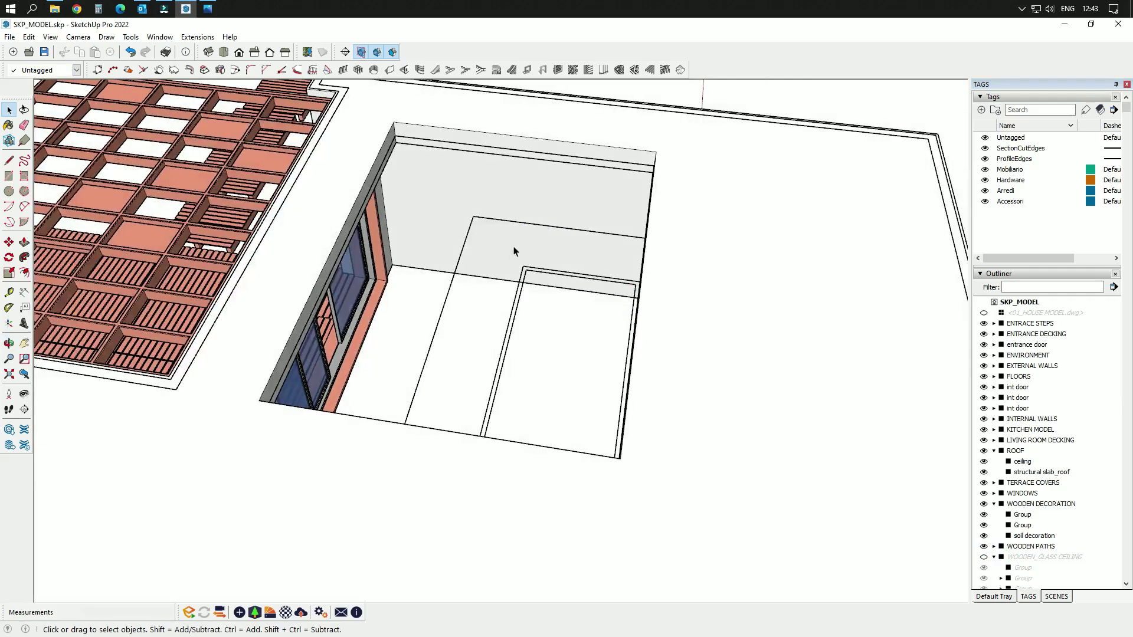
scroll(487, 138, up, 2)
click(469, 233)
key(Delete)
click(501, 269)
click(570, 353)
key(Delete)
click(549, 367)
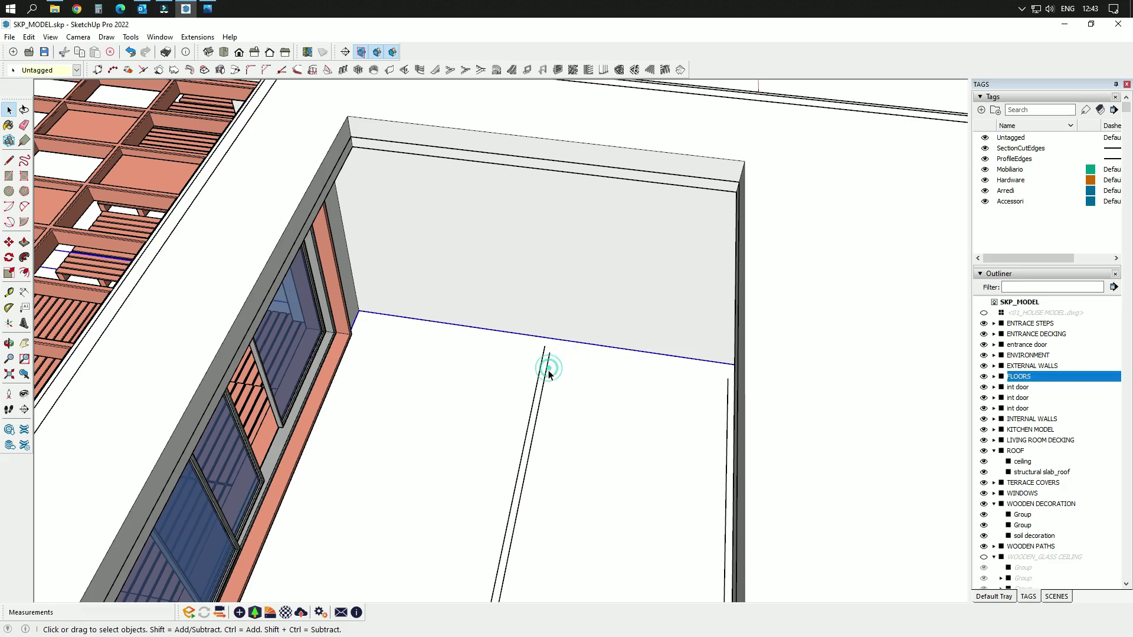
click(543, 372)
key(Delete)
click(538, 374)
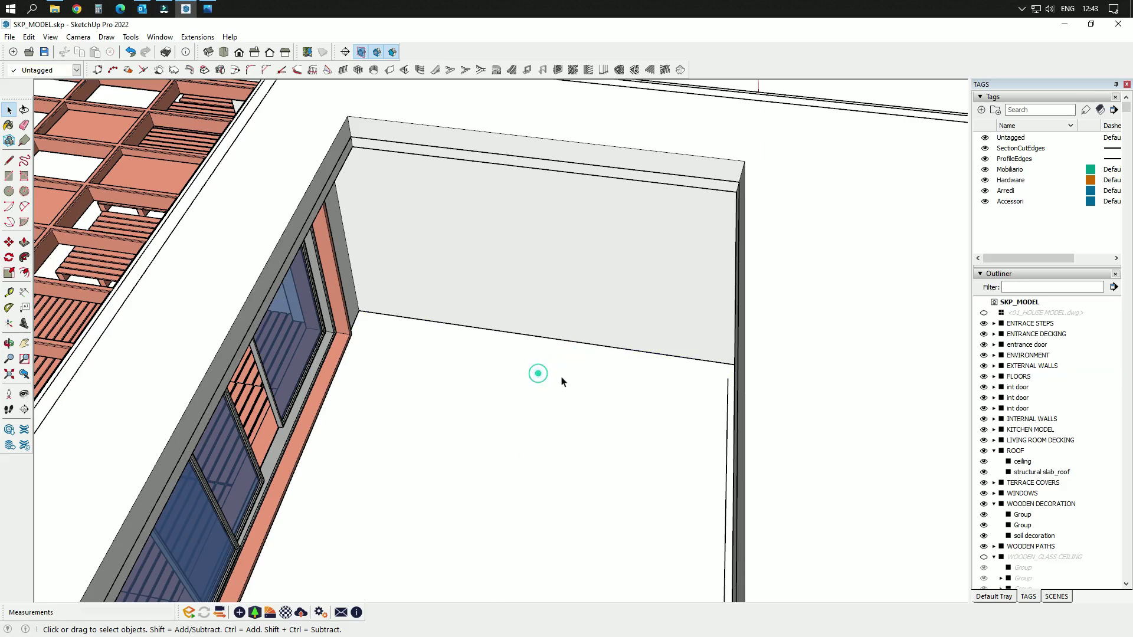
- Examine the roof opening and the rooms beneath it from several sides for remaining stray lines
middle_drag(562, 381, 822, 379)
scroll(578, 448, down, 6)
middle_drag(567, 434, 884, 370)
scroll(601, 329, up, 6)
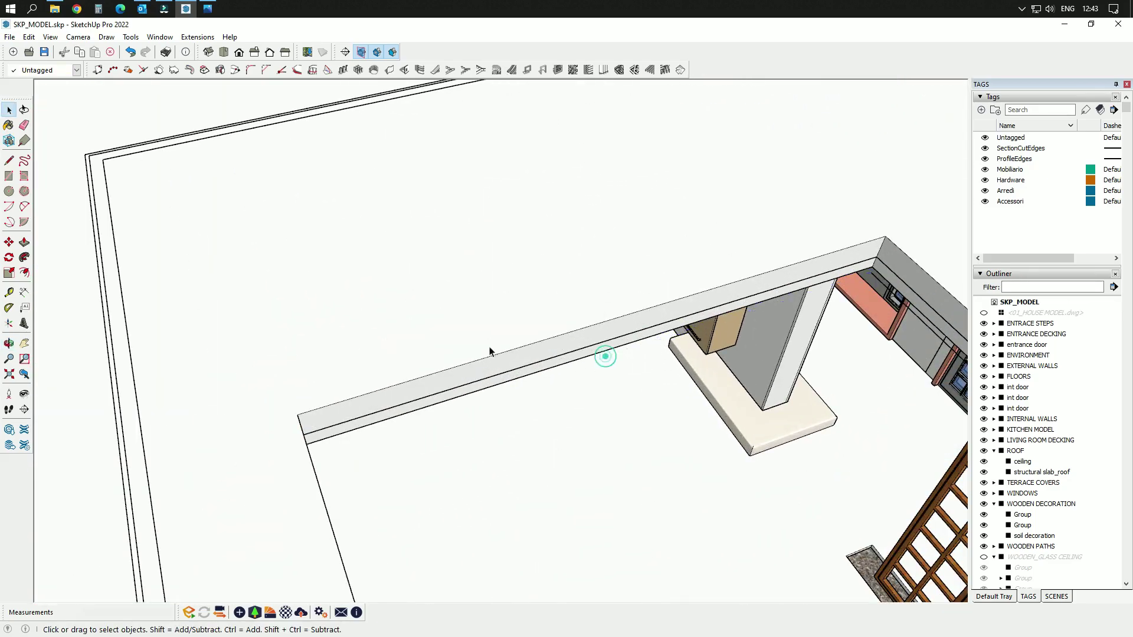
scroll(607, 360, down, 5)
scroll(715, 362, up, 2)
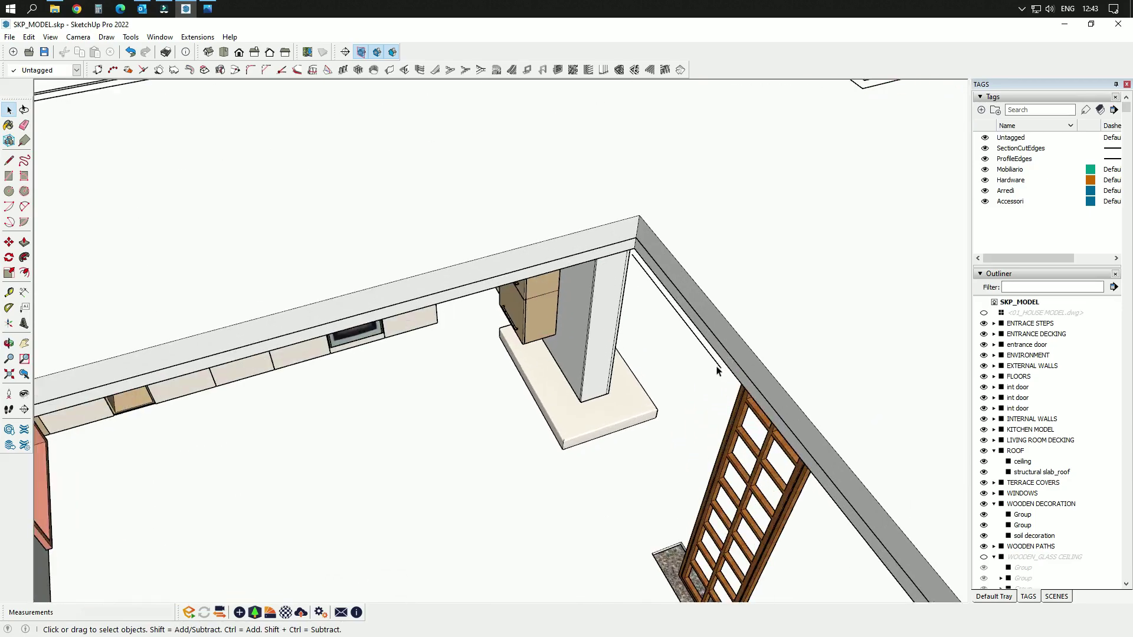
scroll(720, 370, down, 8)
middle_drag(796, 299, 495, 376)
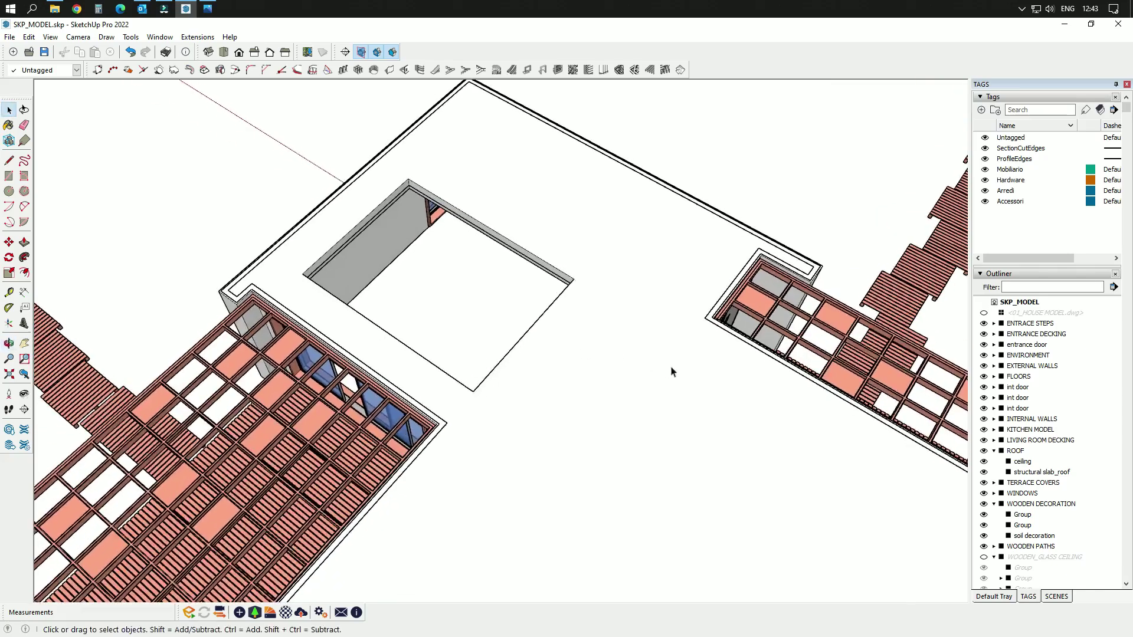
- Collapse the WOODEN_GLASS CEILING group's contents and hide the ROOF group
click(994, 557)
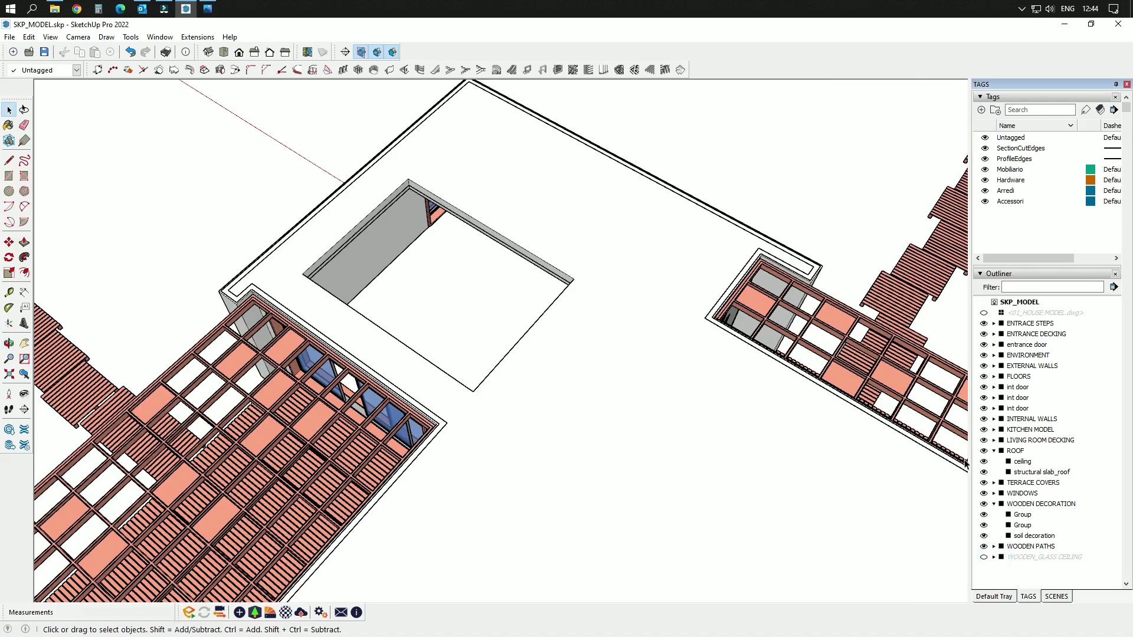
click(984, 451)
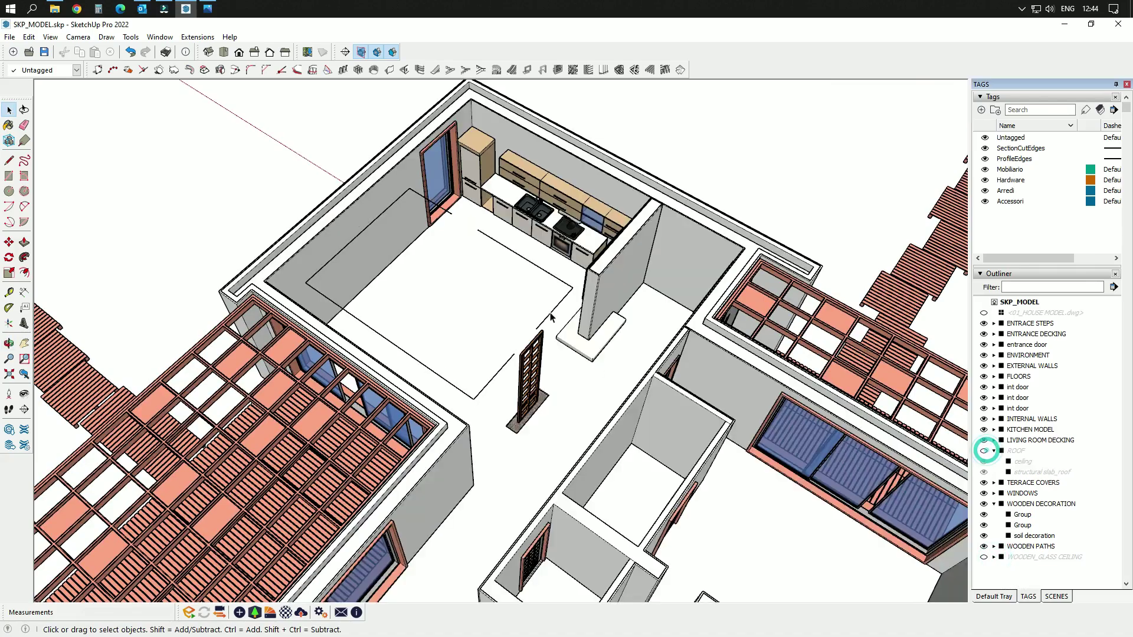
- Delete the leftover outline lines floating above the floor of the open kitchen and living room
scroll(475, 240, up, 4)
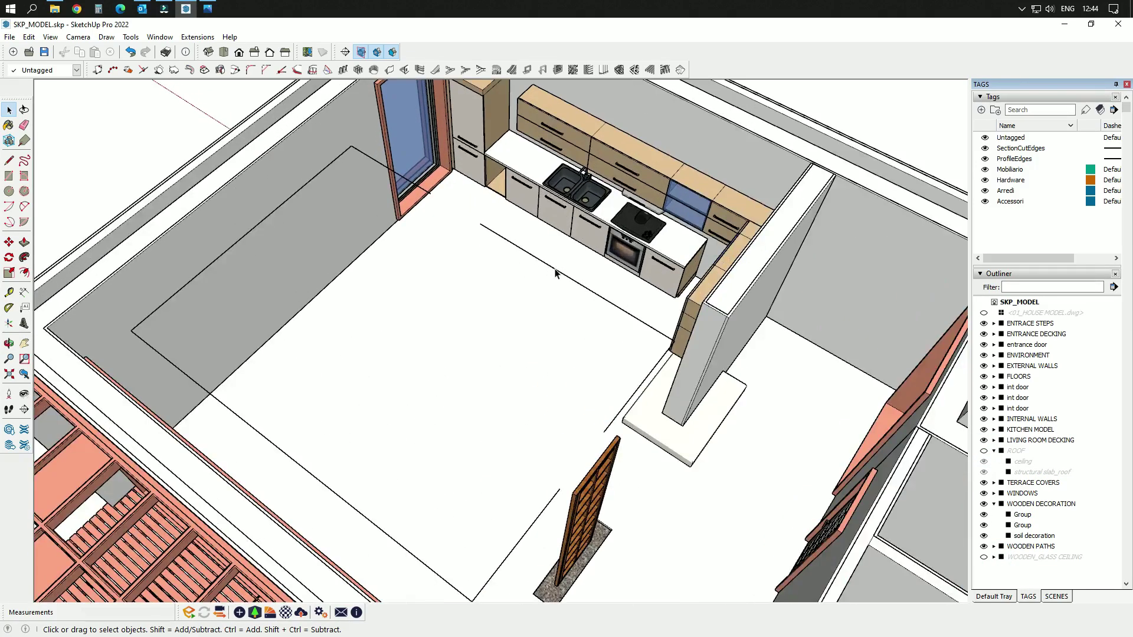
click(556, 269)
key(Delete)
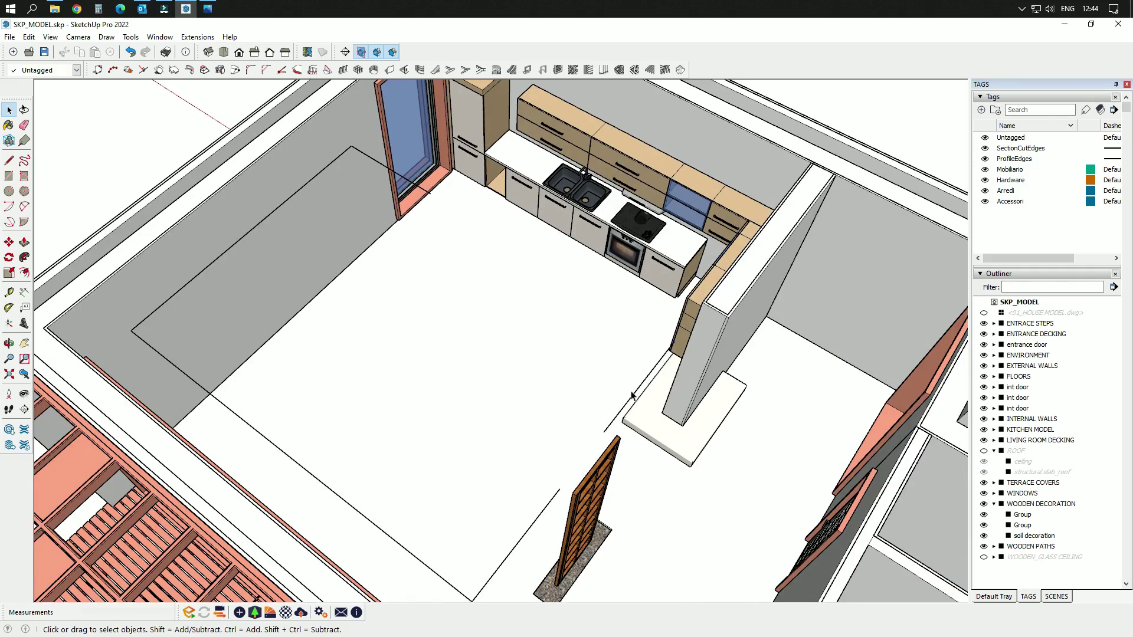
click(635, 395)
key(Delete)
click(531, 523)
key(Delete)
click(466, 595)
key(Delete)
click(172, 296)
key(Delete)
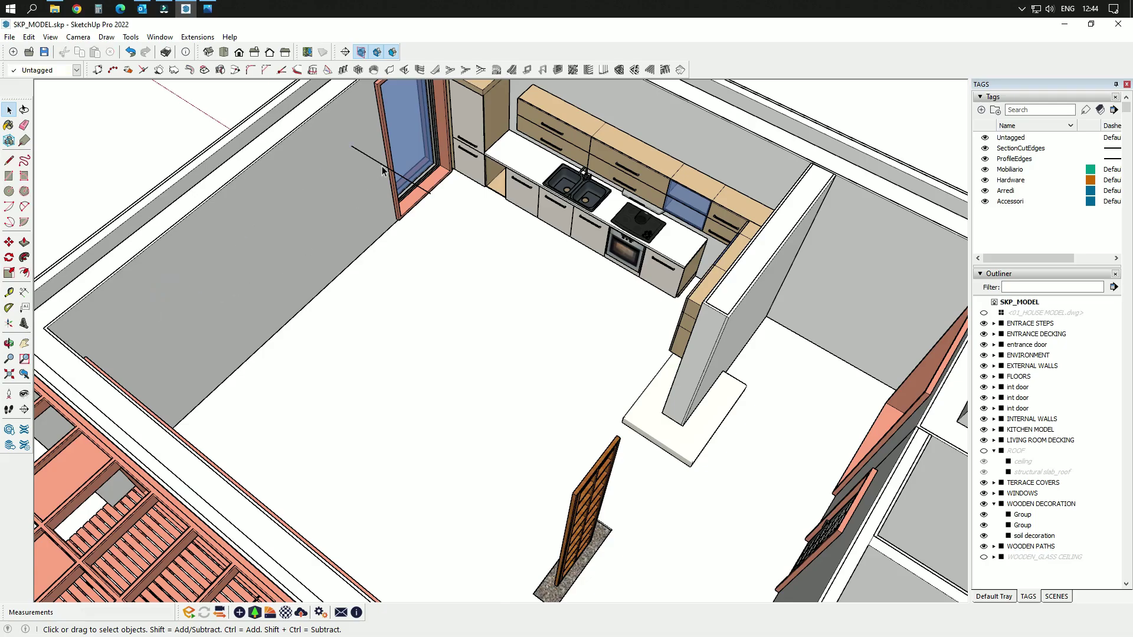
- Place a tape-measure guide on the floor that extends the base edge of the windowed wall past its corner
scroll(381, 165, down, 5)
middle_drag(381, 165, 119, 305)
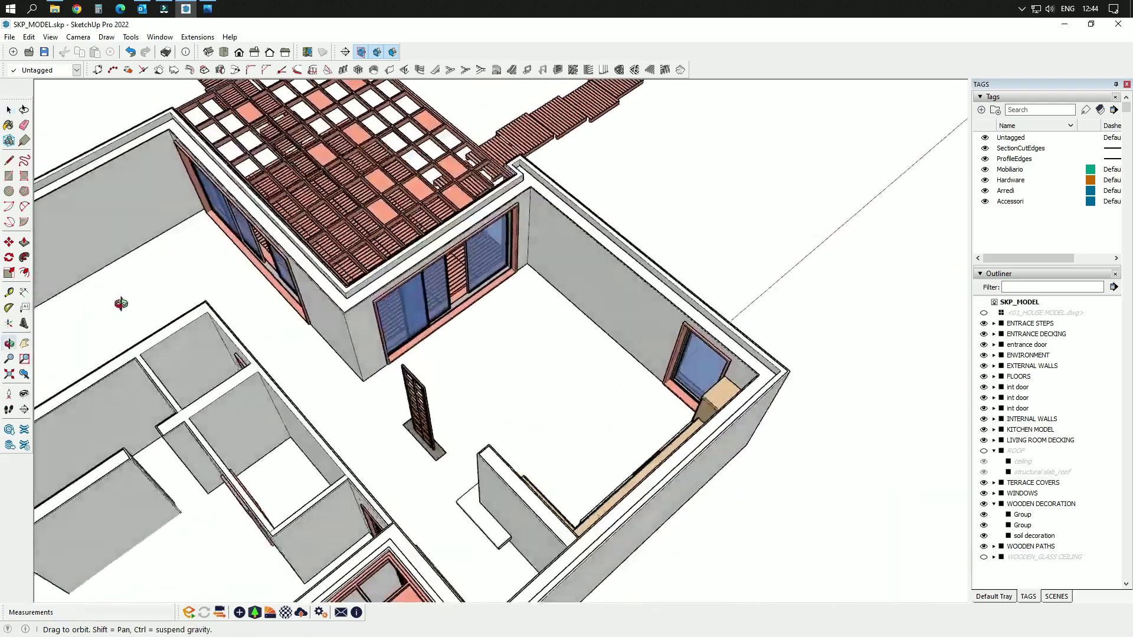
scroll(497, 237, up, 10)
middle_drag(492, 339, 247, 409)
scroll(656, 311, down, 8)
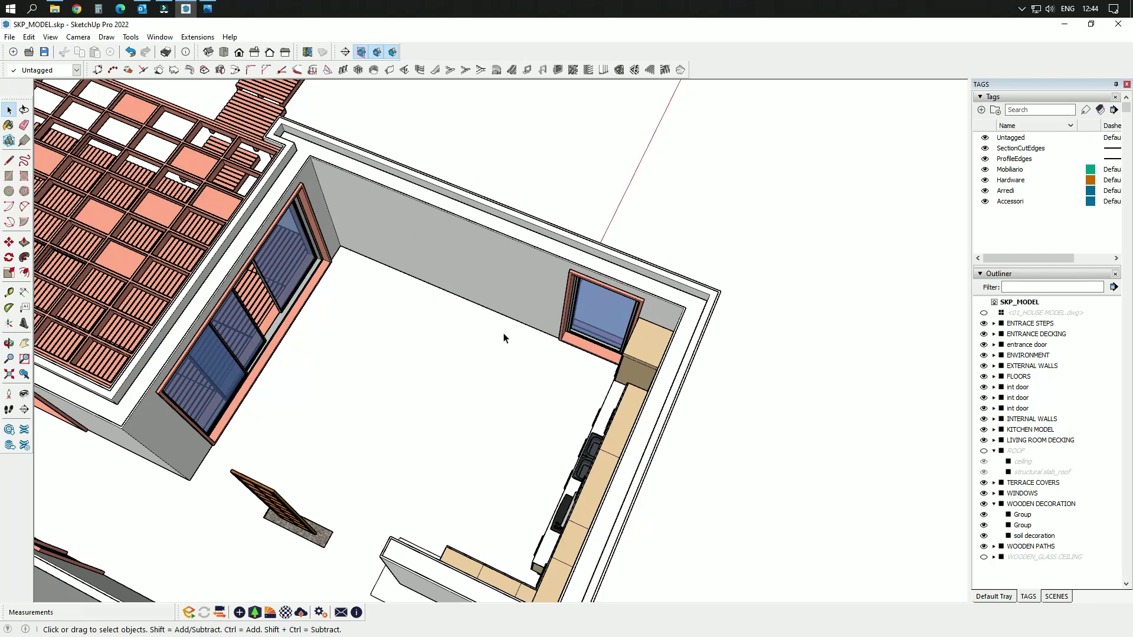
scroll(348, 294, up, 4)
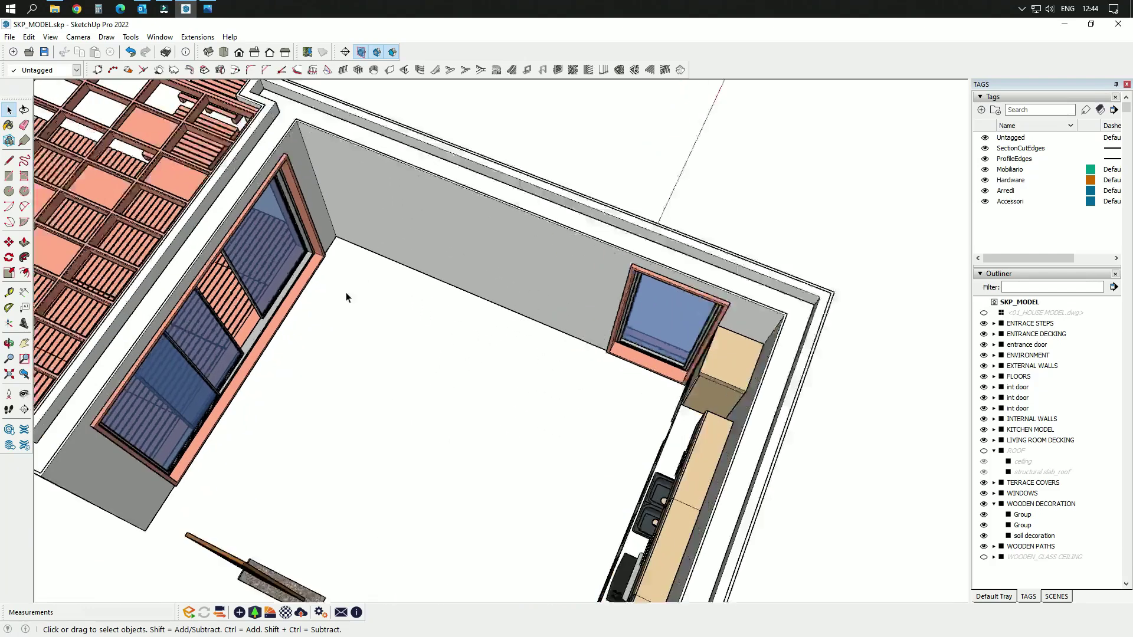
key(t)
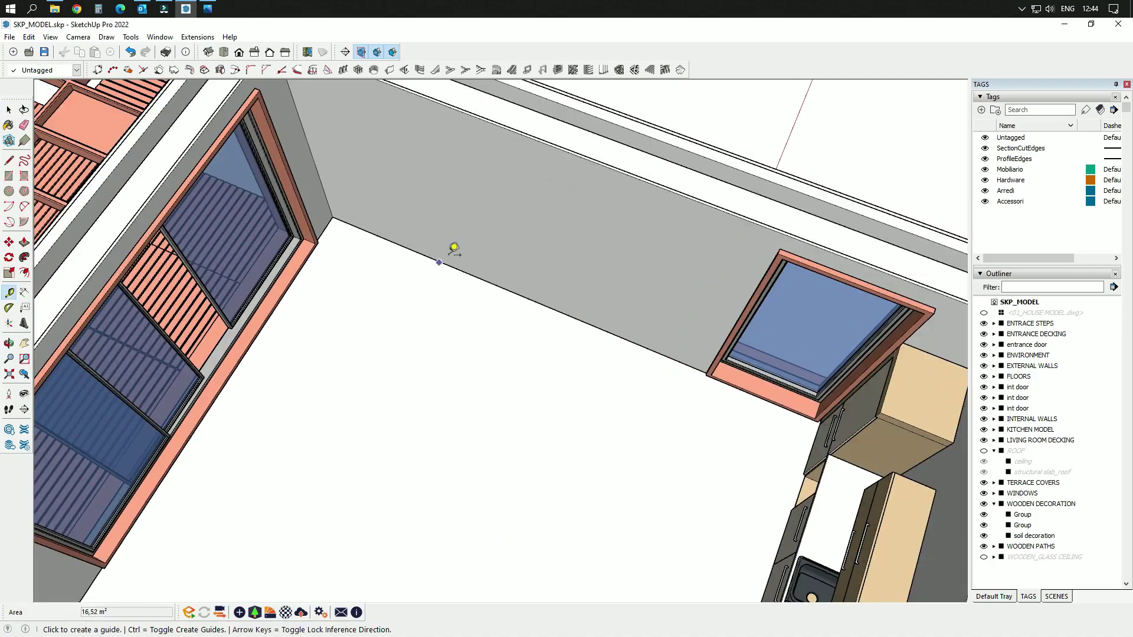
scroll(470, 226, down, 5)
scroll(313, 372, up, 5)
click(330, 393)
key(Escape)
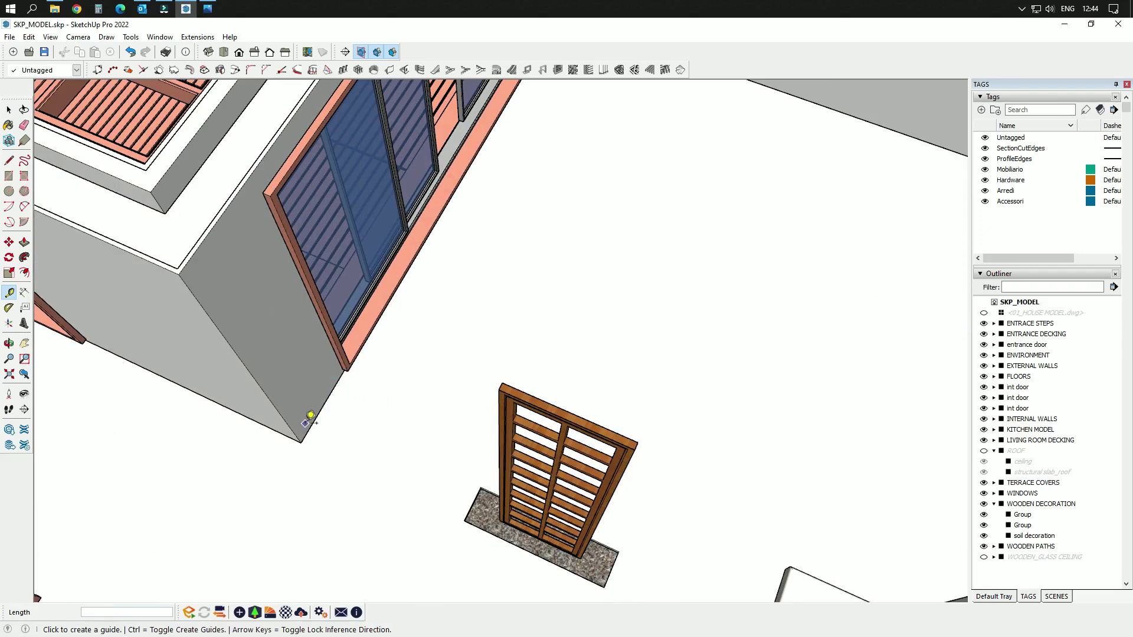
scroll(309, 422, up, 3)
middle_drag(295, 437, 321, 387)
scroll(318, 407, up, 2)
click(280, 406)
click(278, 407)
click(248, 447)
- Place a guide parallel to the wall-line guide, along the green axis, through the wooden partition's post closest to that wall
scroll(391, 369, down, 4)
middle_drag(472, 374, 147, 549)
scroll(362, 427, down, 4)
scroll(651, 265, up, 5)
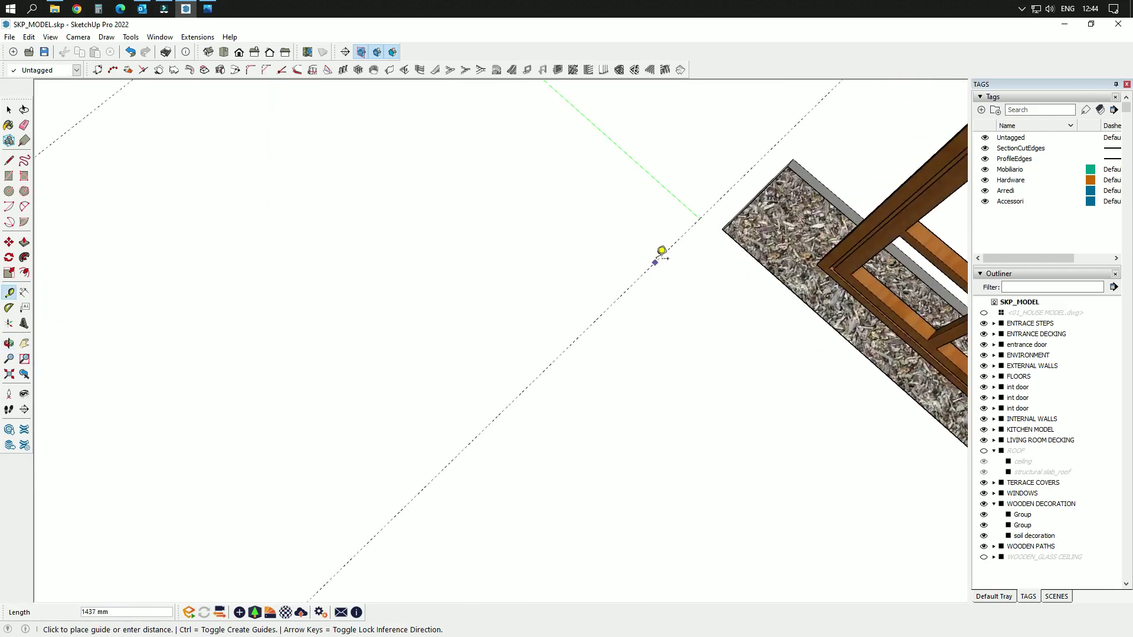
key(Left)
scroll(446, 390, down, 2)
scroll(608, 330, up, 3)
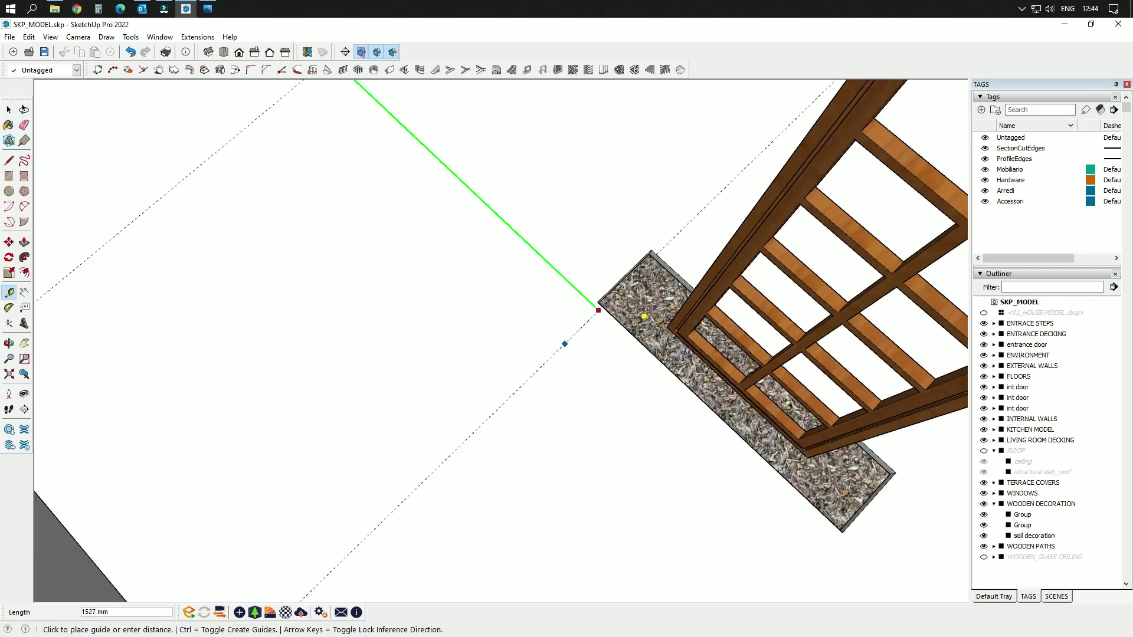
click(690, 323)
- Place another parallel floor guide through the wooden partition's opposite side post
scroll(368, 311, down, 5)
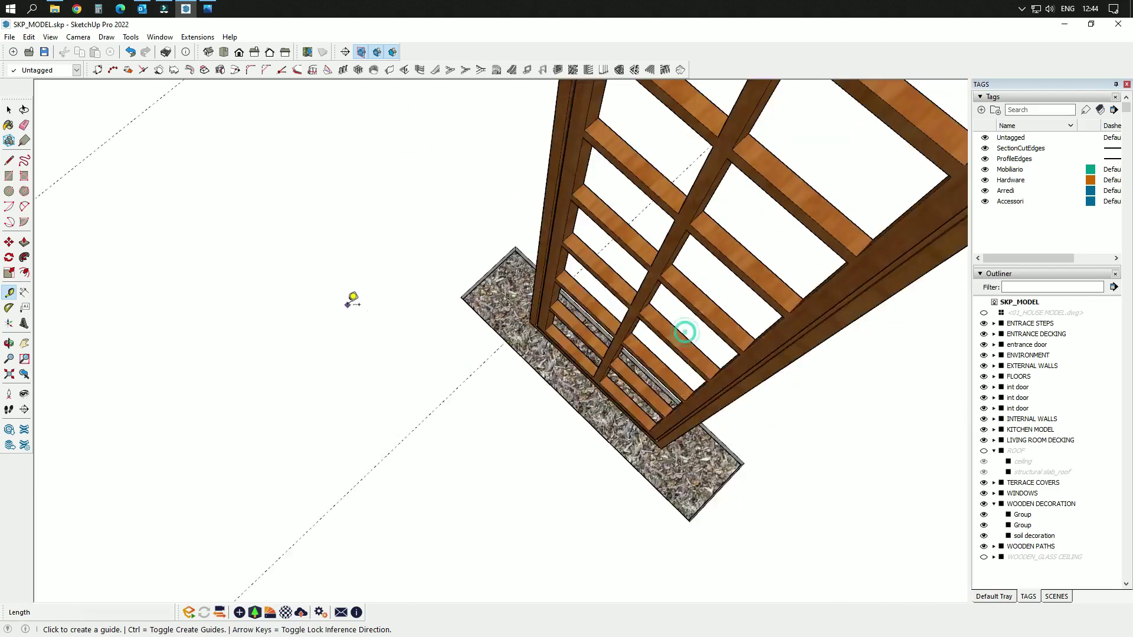
click(413, 358)
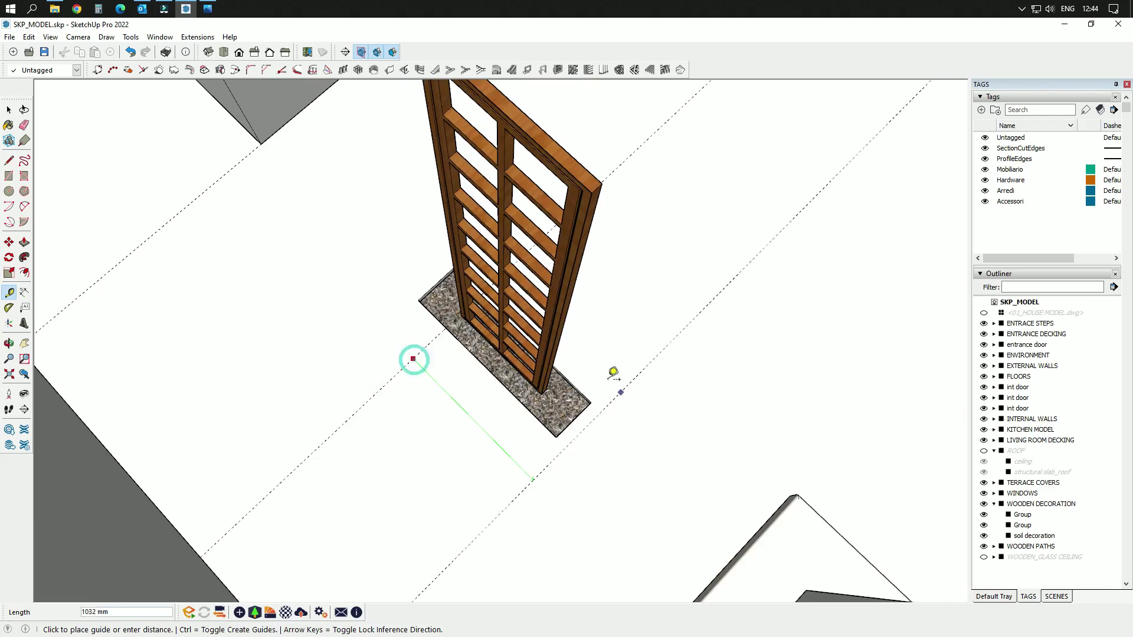
scroll(599, 374, up, 3)
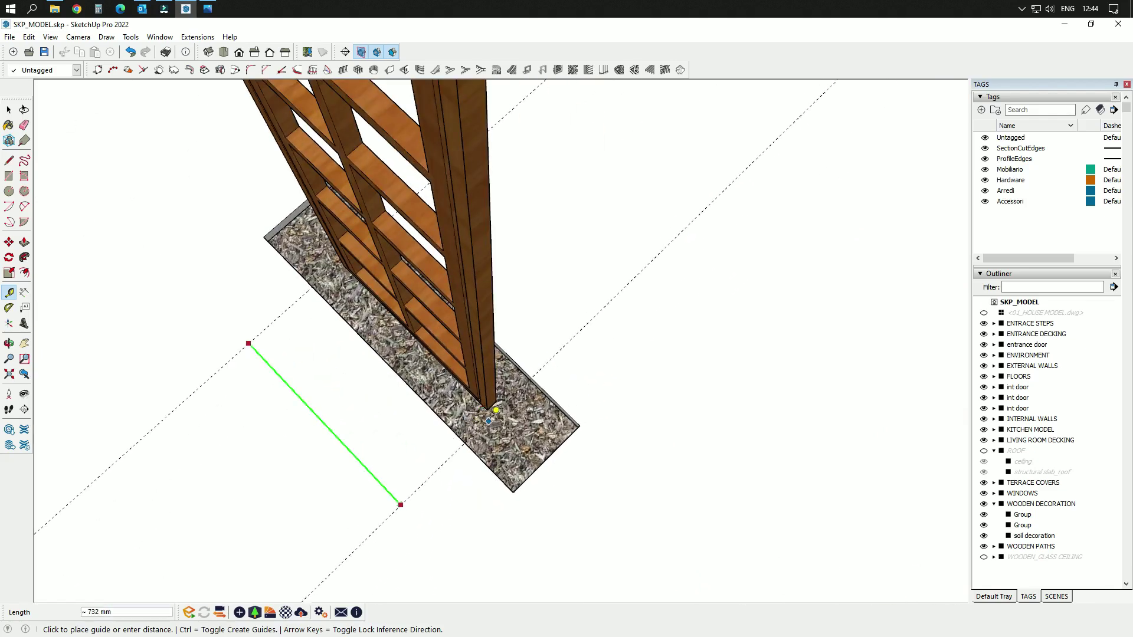
click(391, 498)
- Examine where the two partition guides meet the end wall of the living area
scroll(389, 476, down, 8)
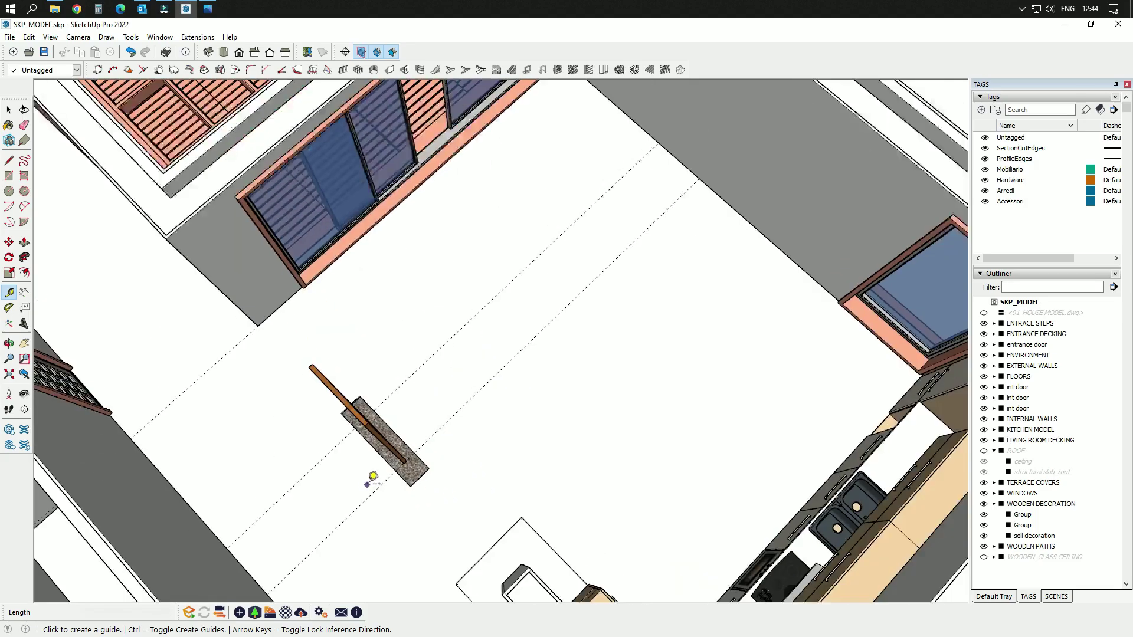
middle_drag(650, 172, 531, 177)
scroll(472, 144, up, 10)
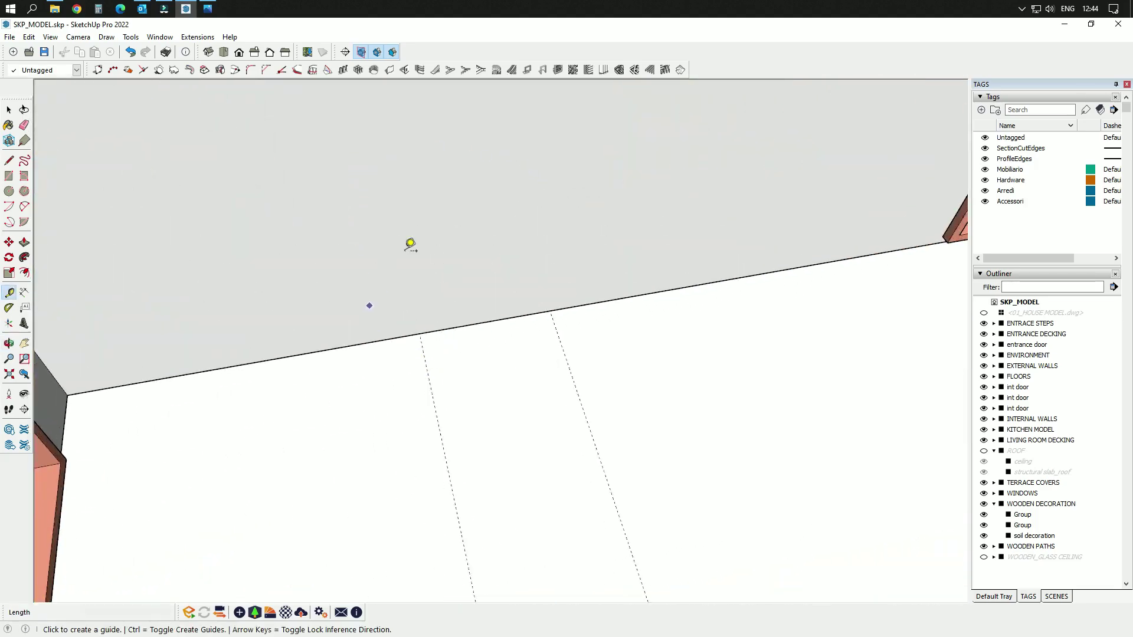
scroll(407, 341, up, 3)
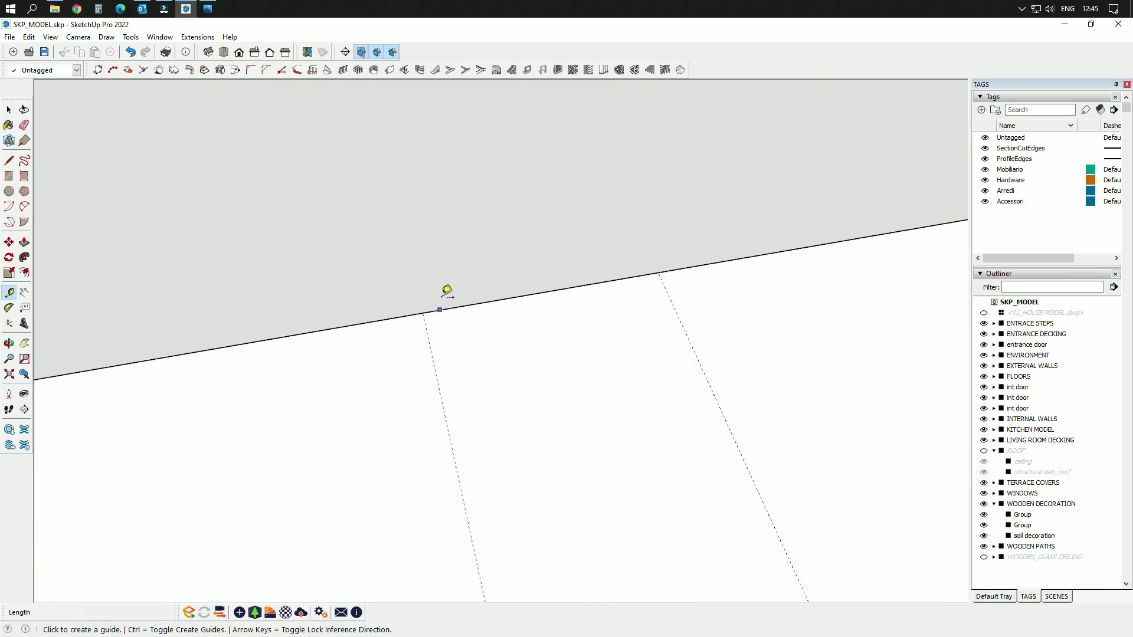
scroll(550, 477, down, 3)
scroll(550, 477, down, 3)
mouse_move(544, 392)
middle_down()
mouse_move(539, 338)
mouse_move(531, 399)
middle_up()
scroll(525, 413, up, 4)
scroll(500, 413, down, 1)
scroll(500, 409, down, 2)
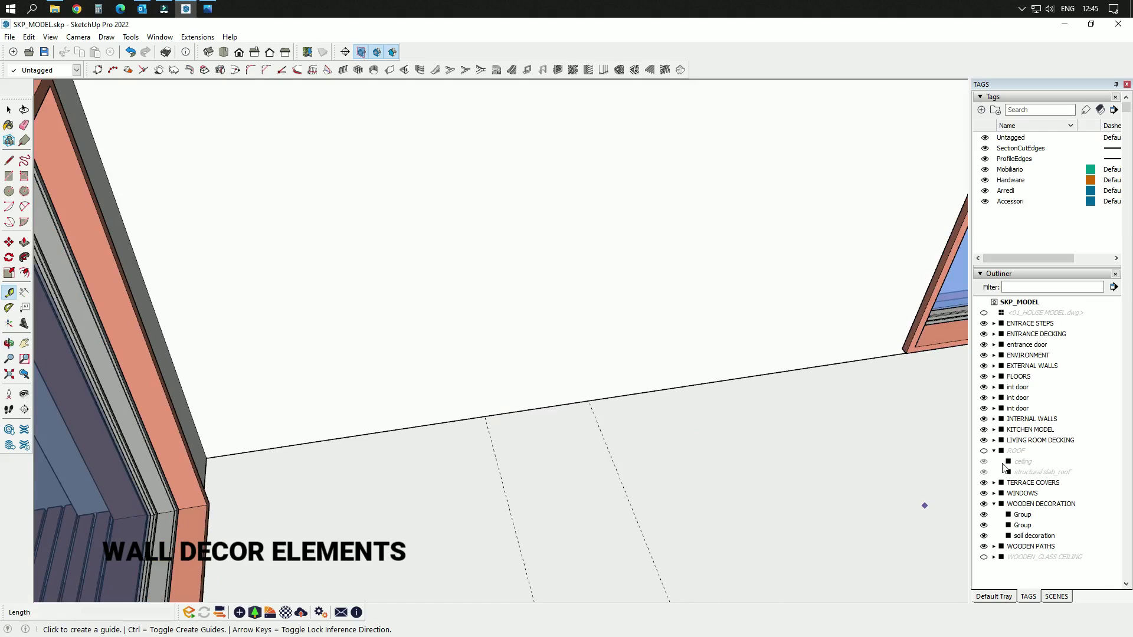
- Show the ROOF group with its ceiling visible and its structural slab_roof hidden
click(983, 451)
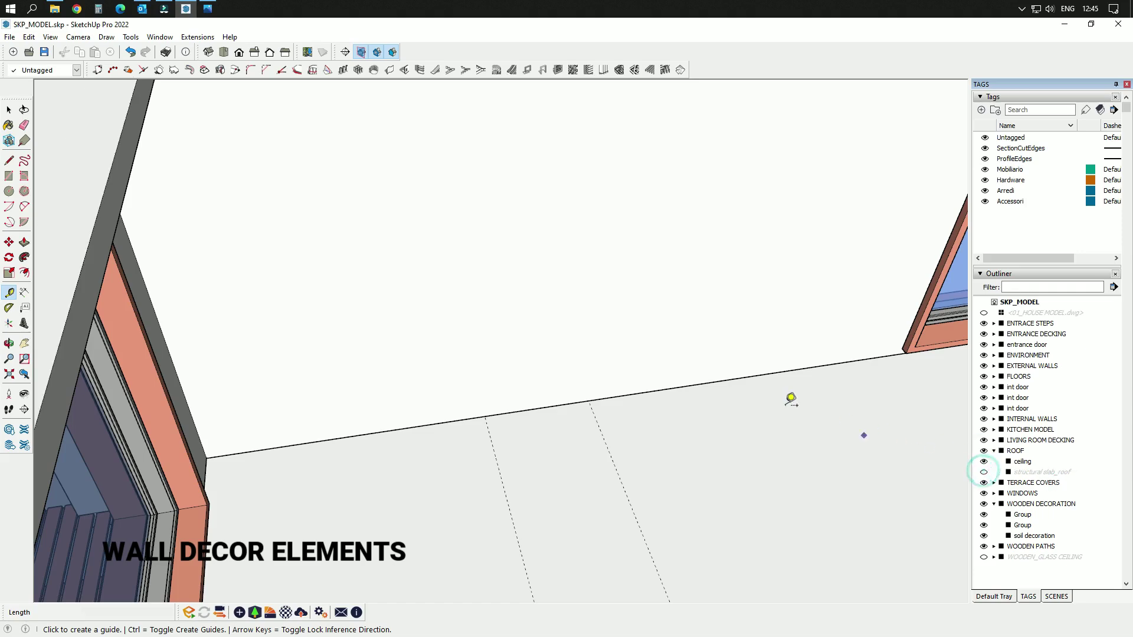
scroll(472, 345, down, 6)
mouse_move(569, 364)
middle_down()
mouse_move(520, 285)
mouse_move(529, 319)
middle_up()
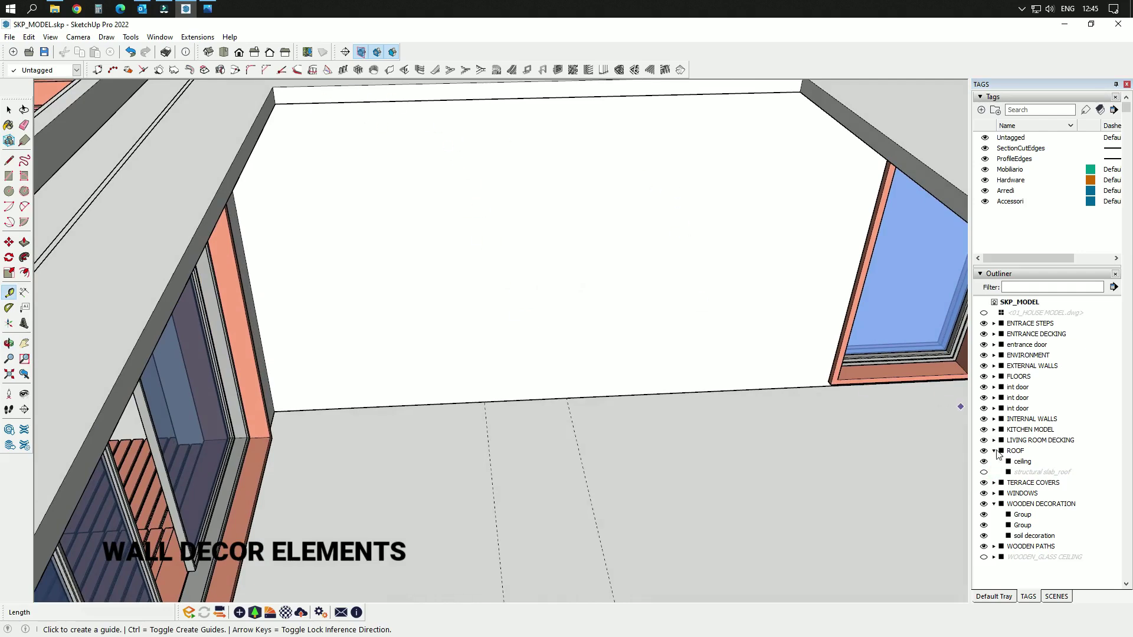
- Place a horizontal guide on the end wall at ceiling height, 2750 mm above the floor, and hide the ROOF group again
middle_drag(483, 119, 425, 119)
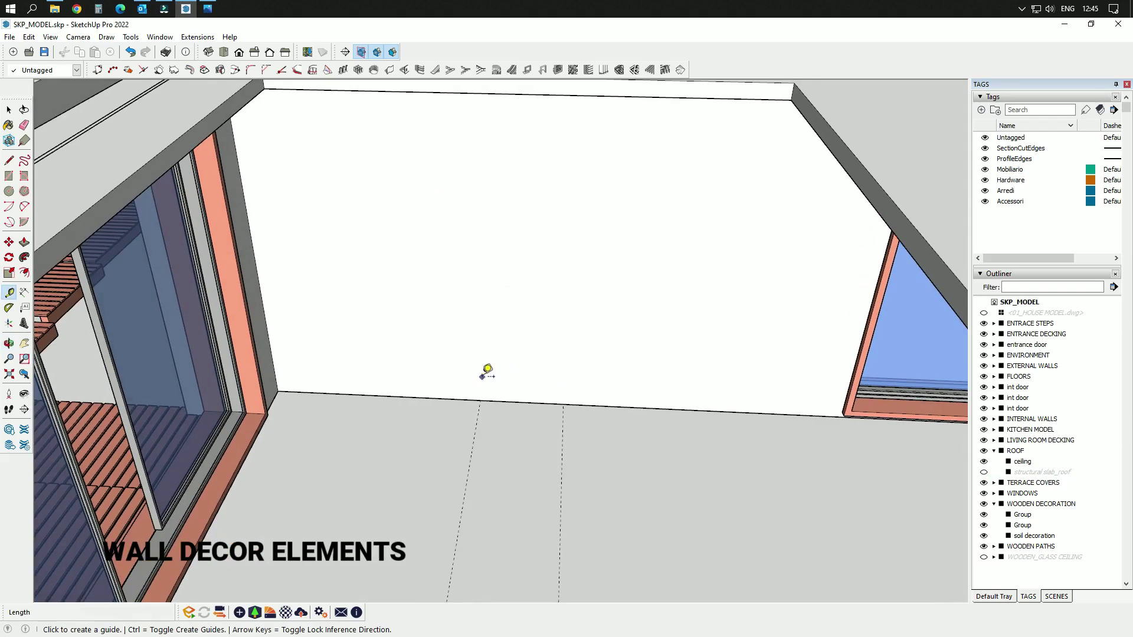
click(459, 400)
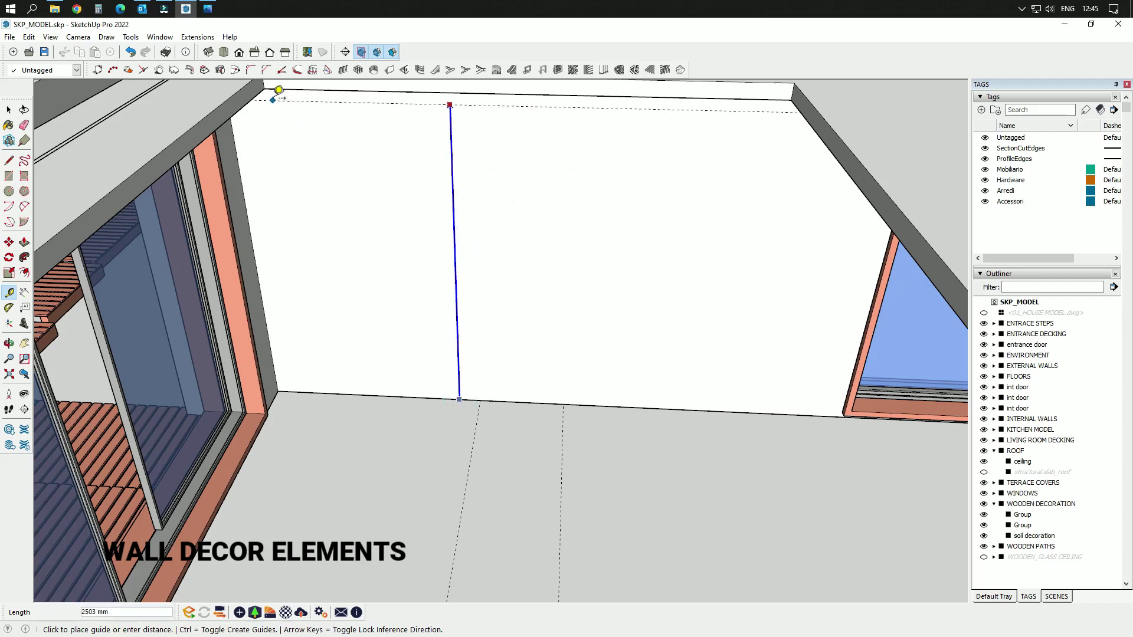
click(271, 81)
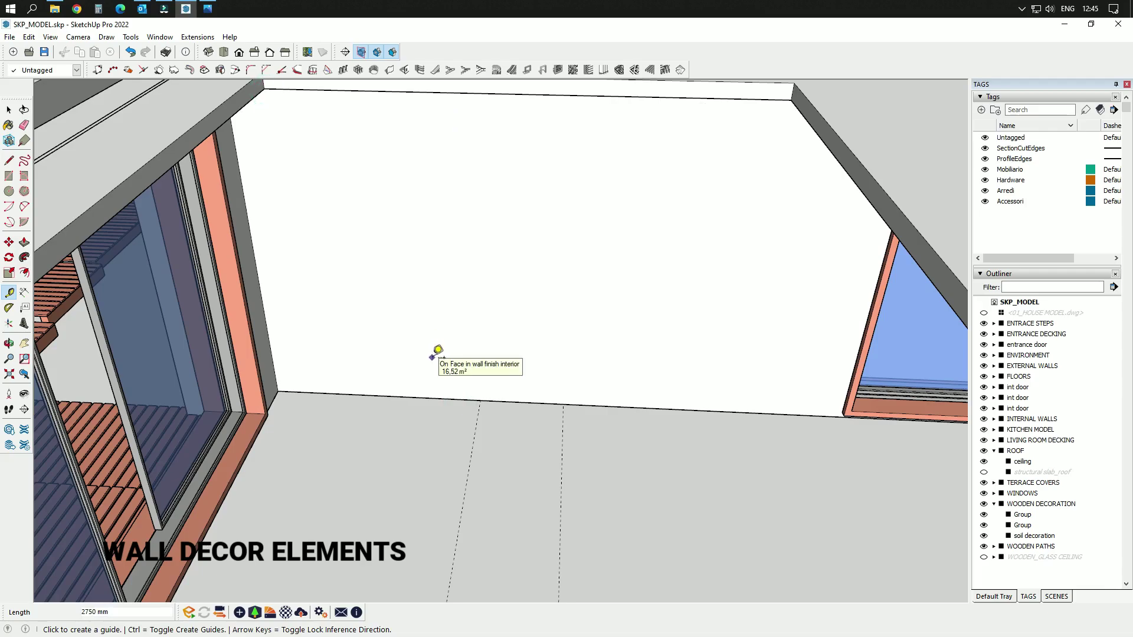
mouse_move(639, 412)
middle_down()
mouse_move(566, 341)
mouse_move(640, 352)
mouse_move(625, 419)
mouse_move(643, 424)
middle_up()
click(983, 451)
middle_drag(599, 360, 540, 180)
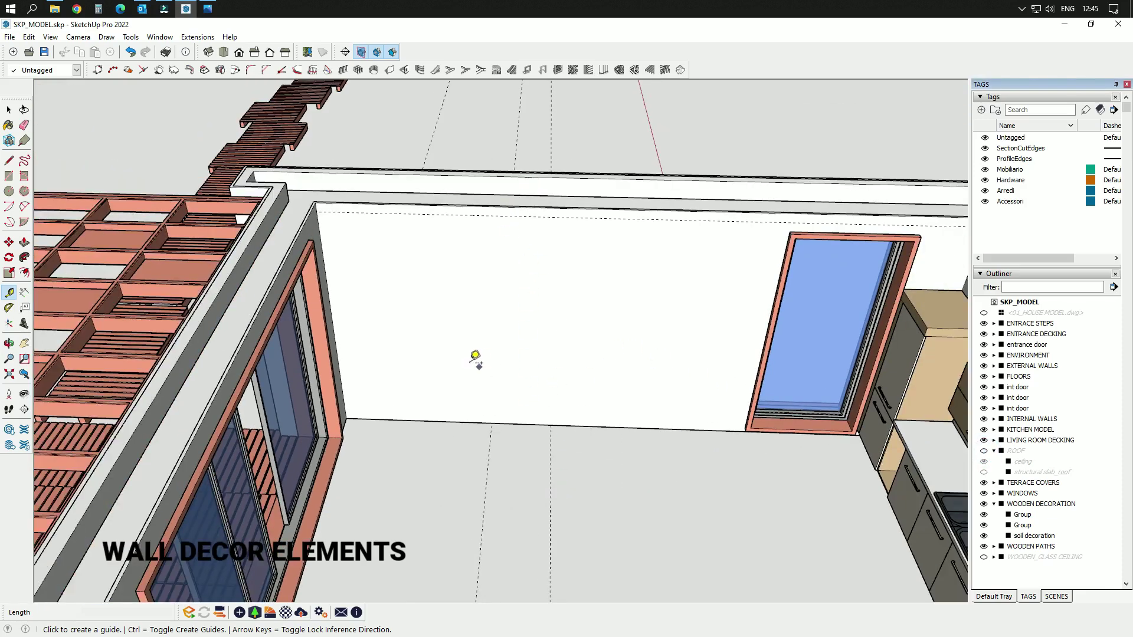
- Place two vertical guides on the end wall where the two floor guides from the partition posts meet it
scroll(460, 368, up, 2)
click(280, 384)
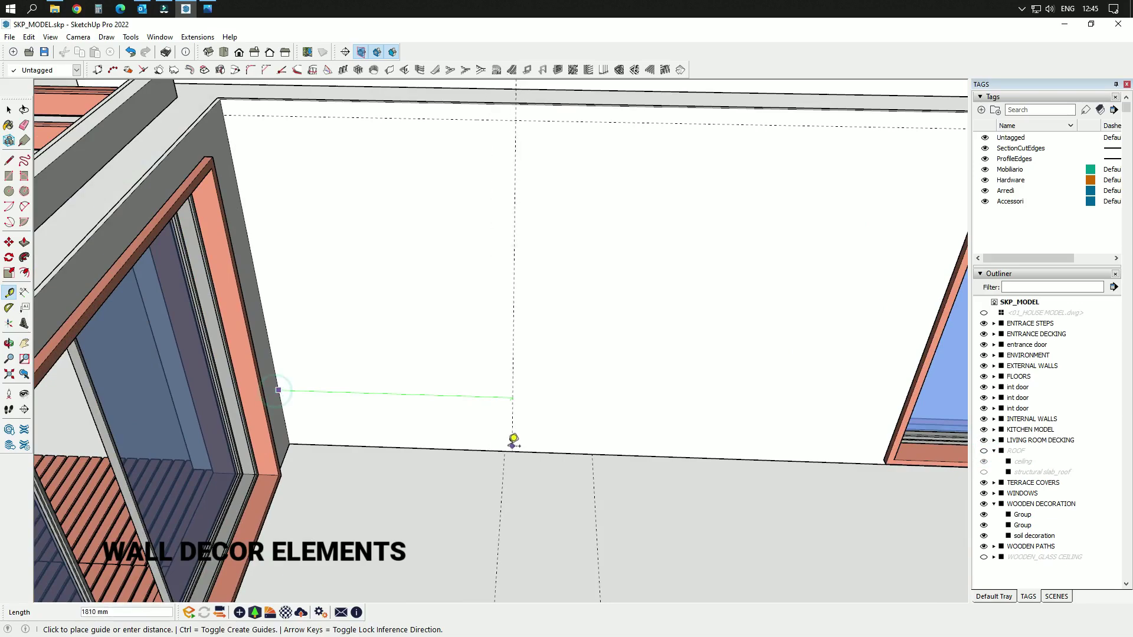
click(504, 448)
scroll(552, 465, down, 5)
click(517, 338)
click(578, 461)
- Place a vertical guide on the end wall offset 60 mm inward from the first vertical guide
scroll(580, 384, up, 3)
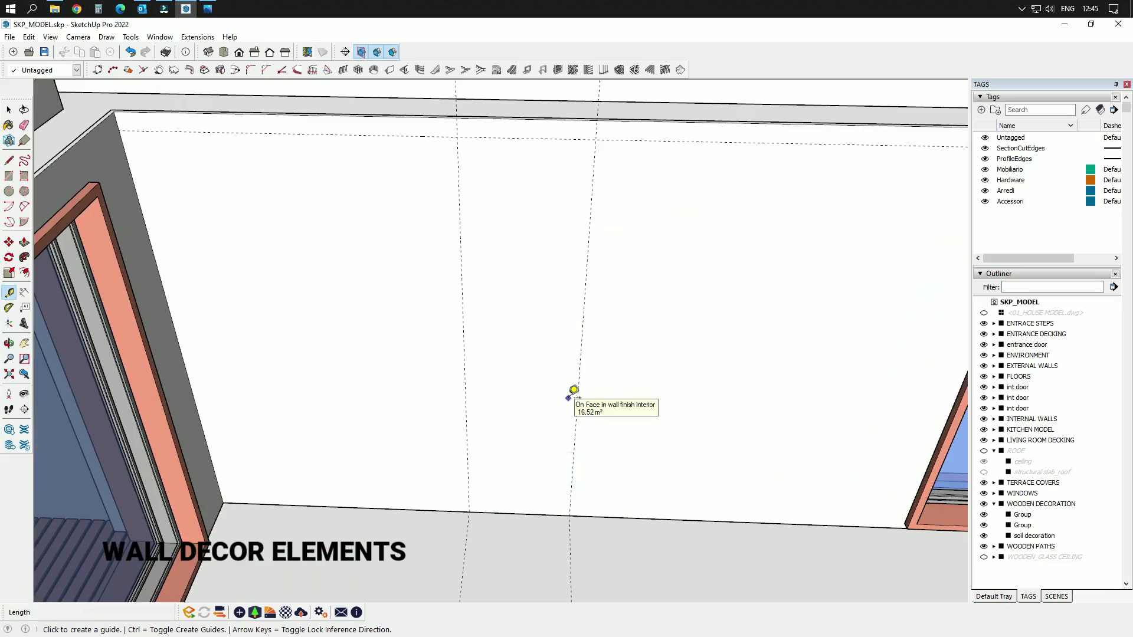
click(466, 421)
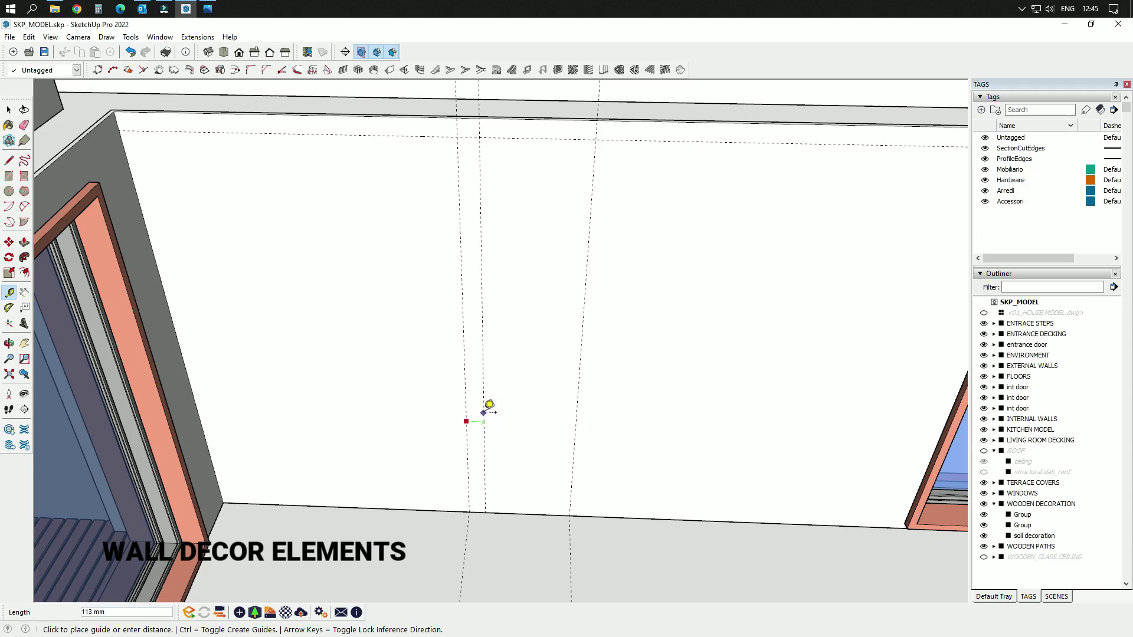
scroll(488, 405, up, 3)
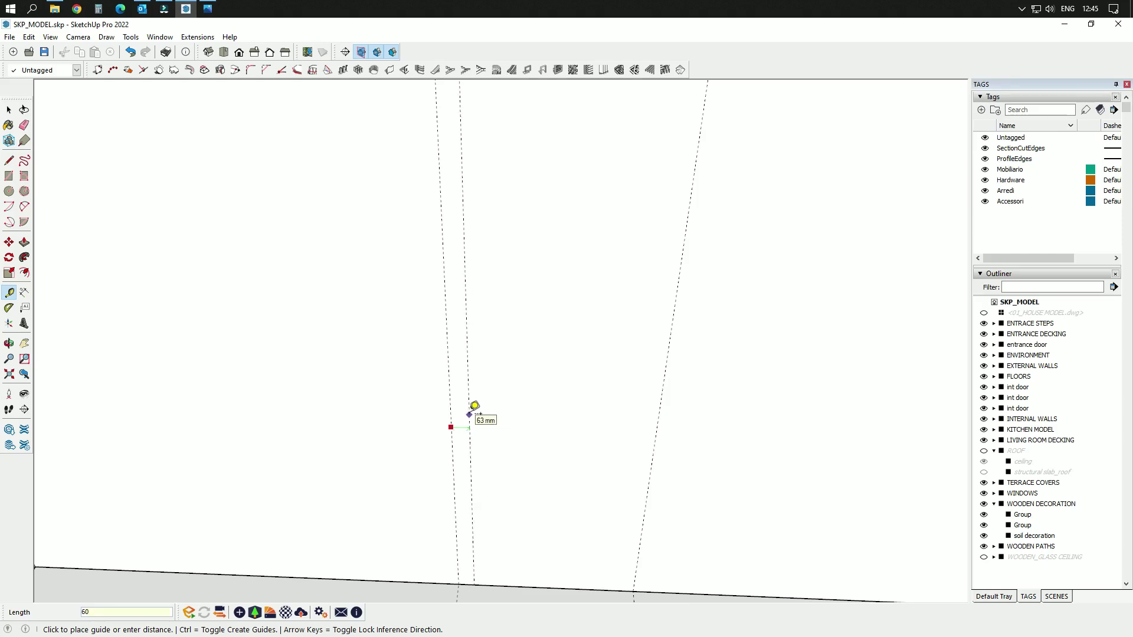
key(o)
drag(488, 444, 470, 395)
key(t)
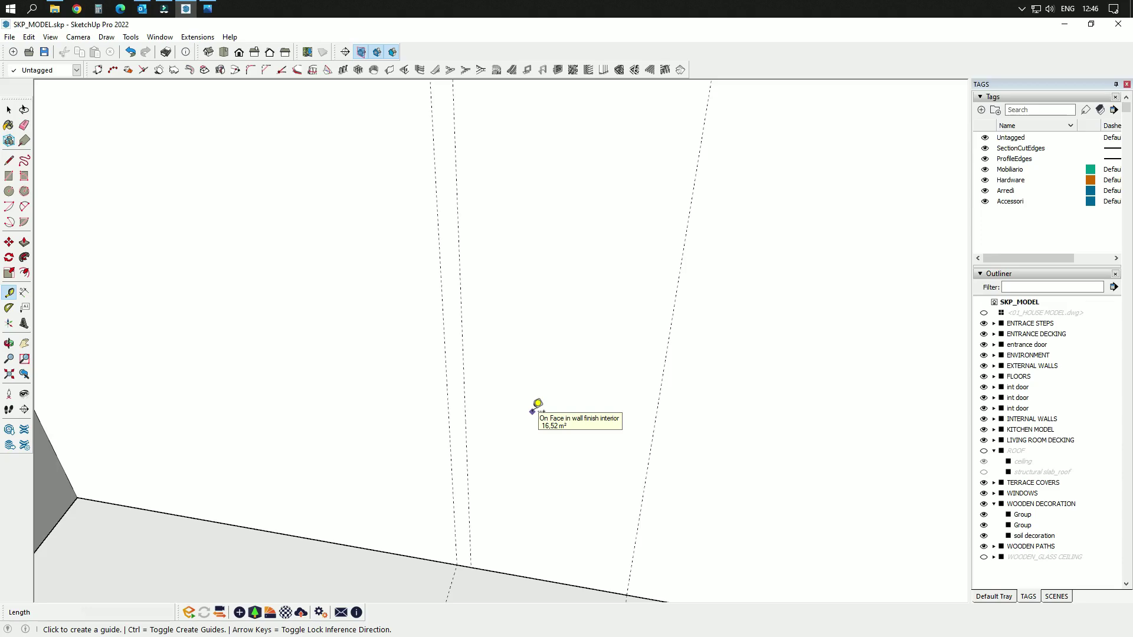
- Draw a 60 mm wide rectangle on the end wall between the closely spaced vertical guides, from the floor to the ceiling-height guide
key(r)
click(461, 558)
scroll(505, 531, down, 3)
scroll(485, 246, up, 2)
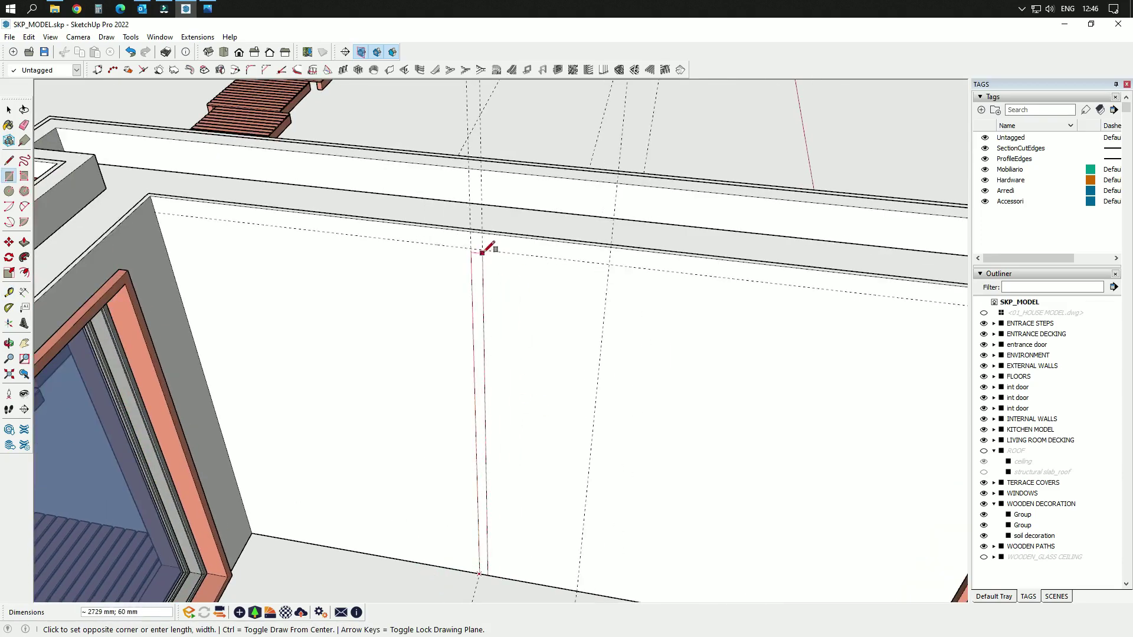
click(485, 250)
- Make the narrow wall rectangle a group and rename it WOOD EL 01
key(space)
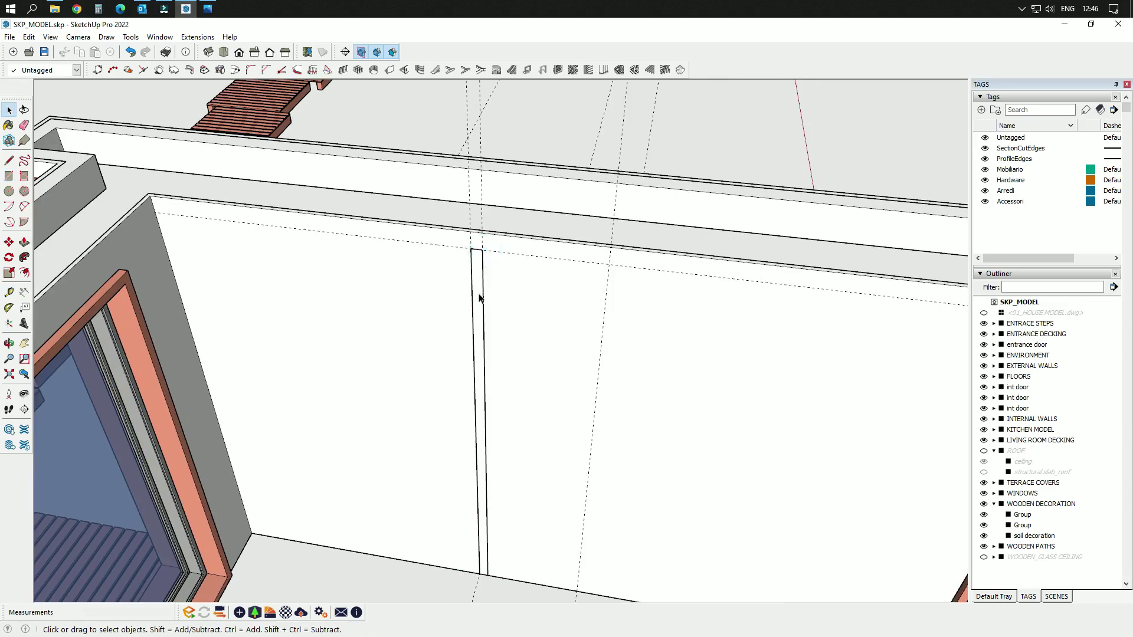
right_click(479, 298)
click(522, 397)
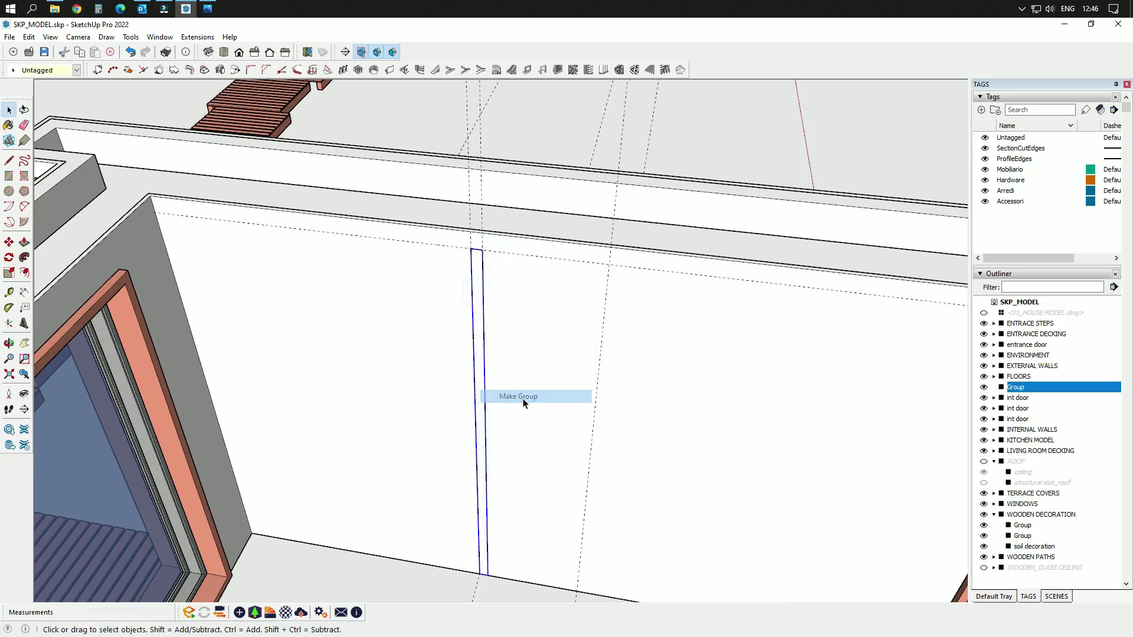
right_click(1016, 387)
click(1039, 381)
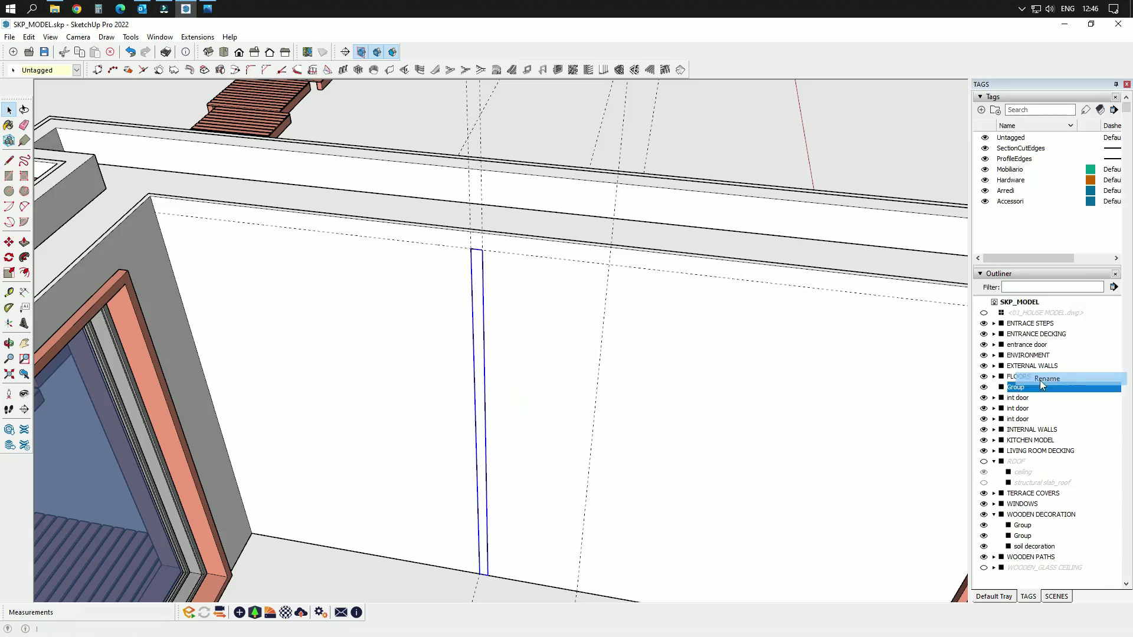
text(WOOD EL 01)
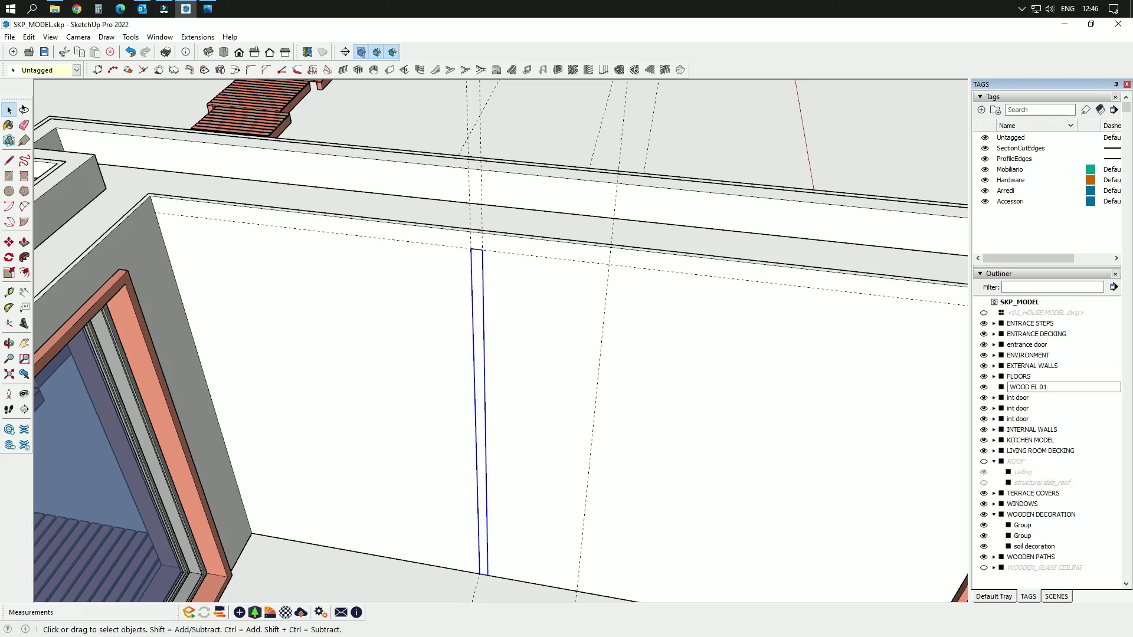
key(Return)
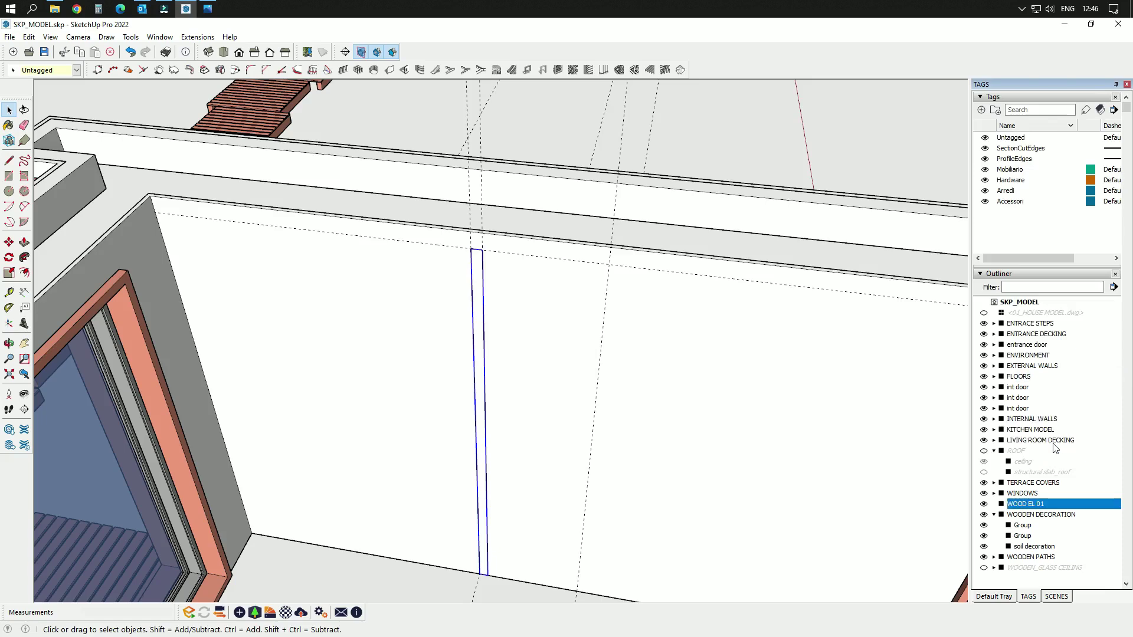
- Extrude the rectangle inside the WOOD EL 01 group 100 mm out from the wall and leave the group
double_click(476, 280)
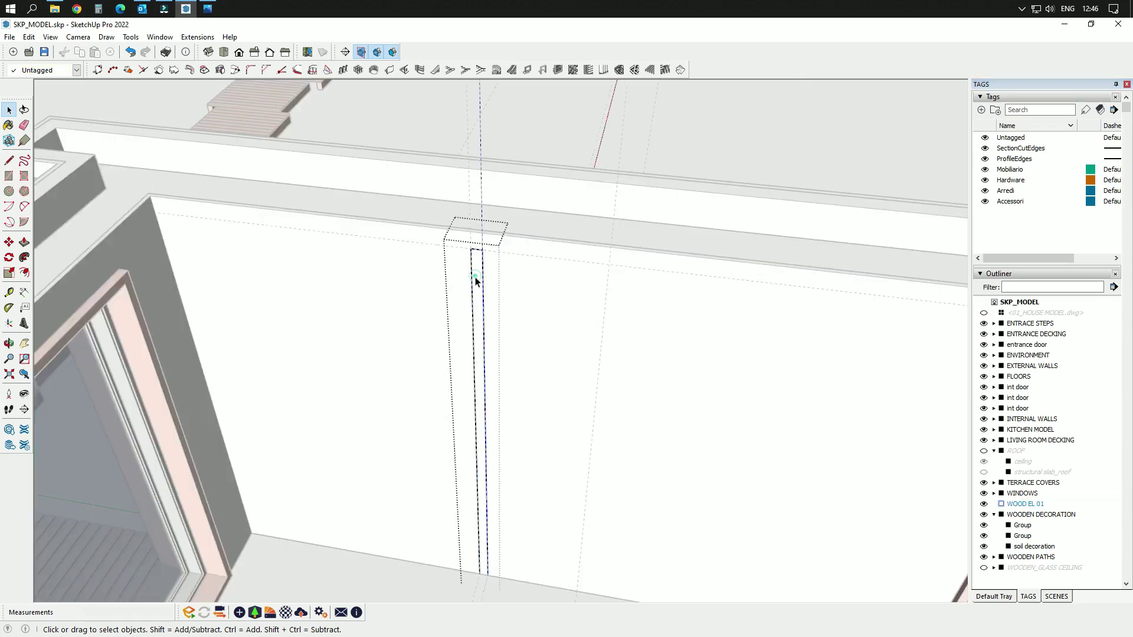
key(p)
click(484, 318)
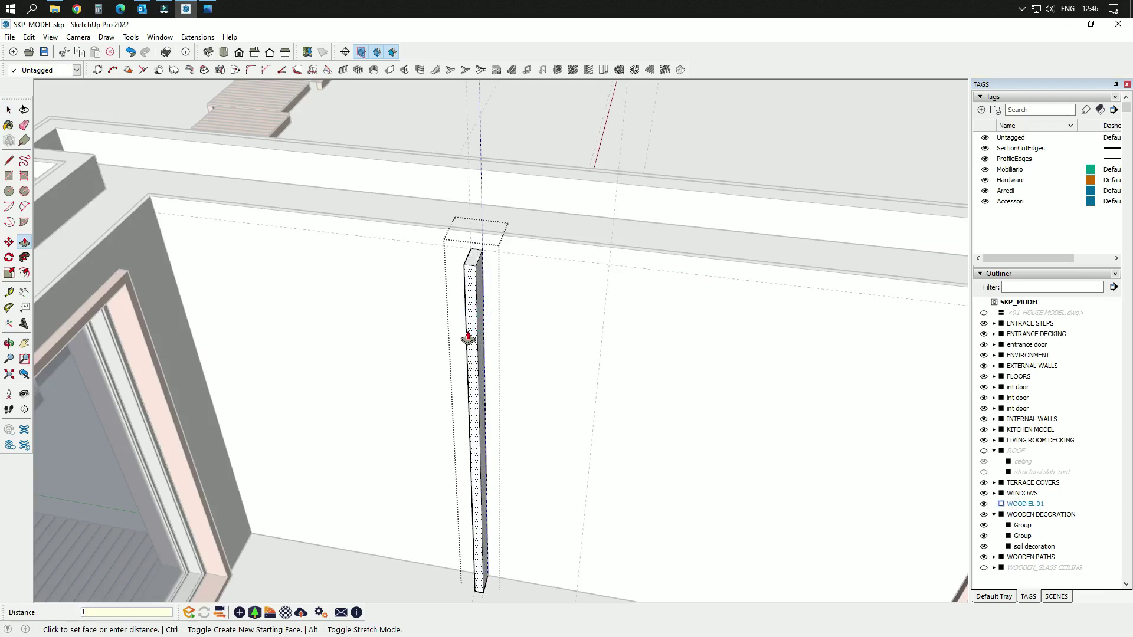
key(Return)
middle_drag(751, 334, 637, 331)
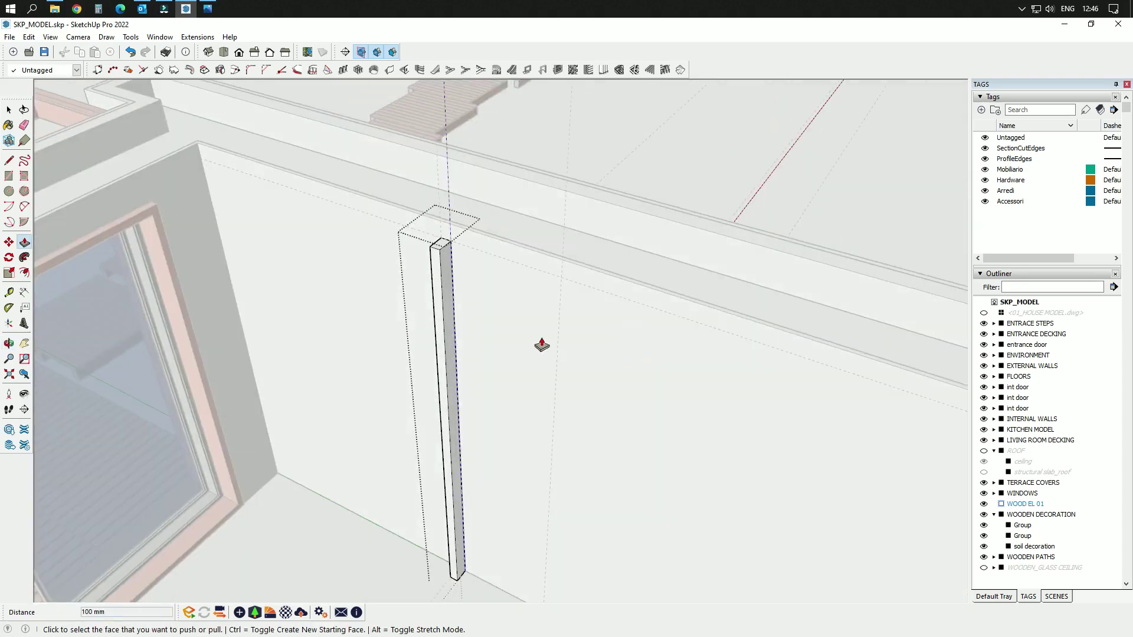
scroll(476, 308, up, 3)
key(space)
key(Escape)
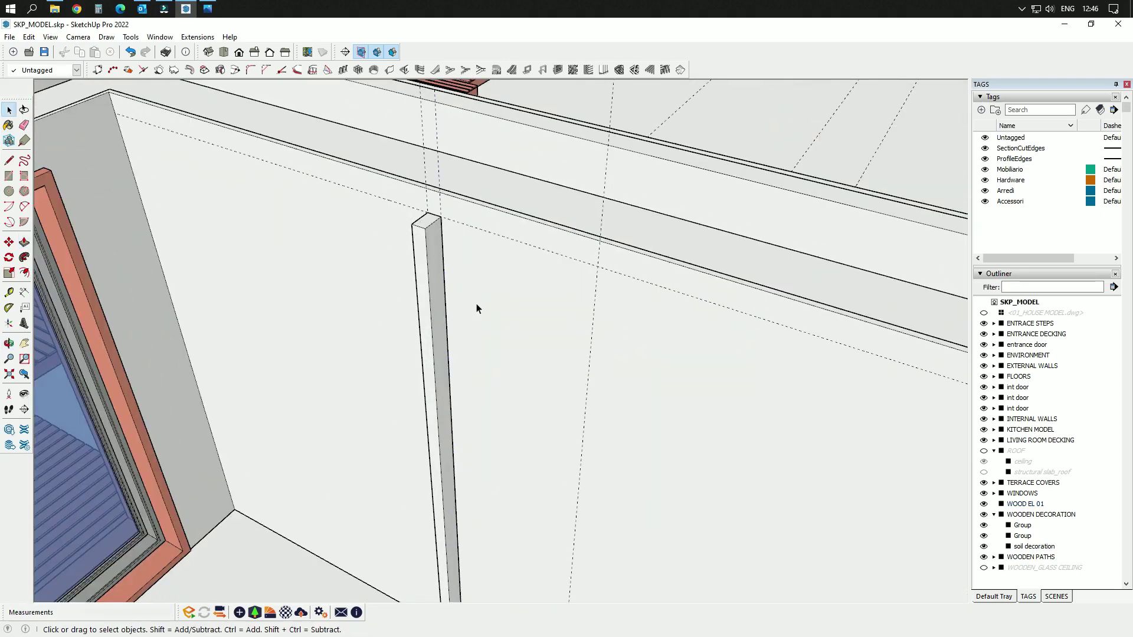
- Apply the Wood Bamboo material to the WOOD EL 01 slat
click(1011, 597)
click(1001, 136)
click(423, 242)
middle_drag(506, 245, 412, 251)
key(space)
mouse_move(391, 291)
middle_down()
mouse_move(647, 288)
mouse_move(392, 306)
mouse_move(404, 285)
middle_up()
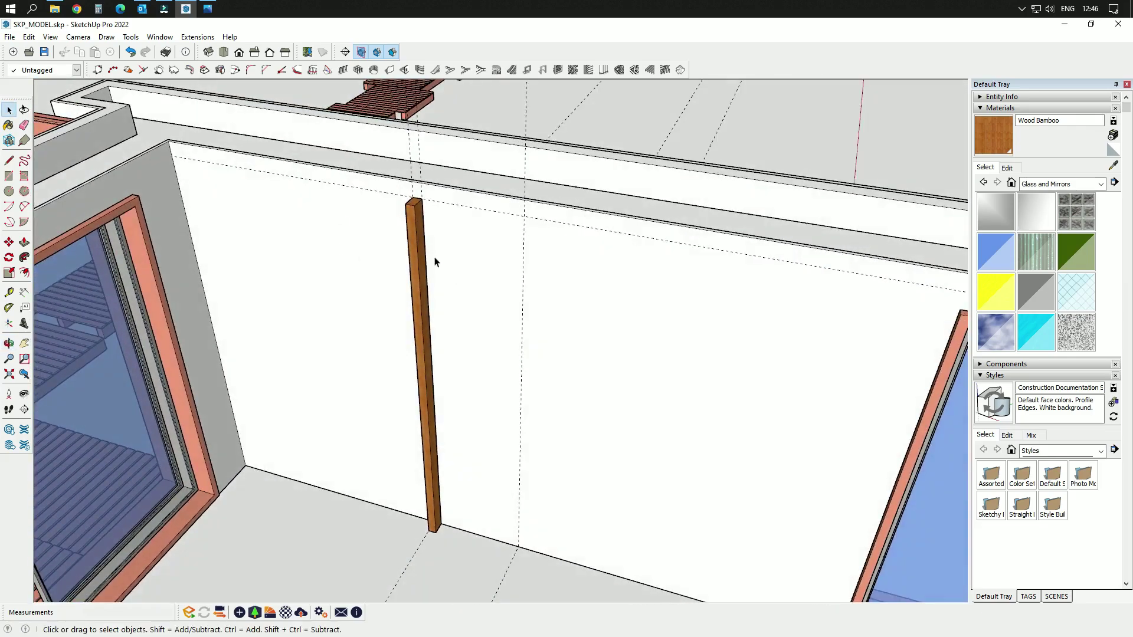
- Copy the wooden slat 80 mm along the wall toward the other vertical guide
scroll(392, 511, up, 5)
click(459, 547)
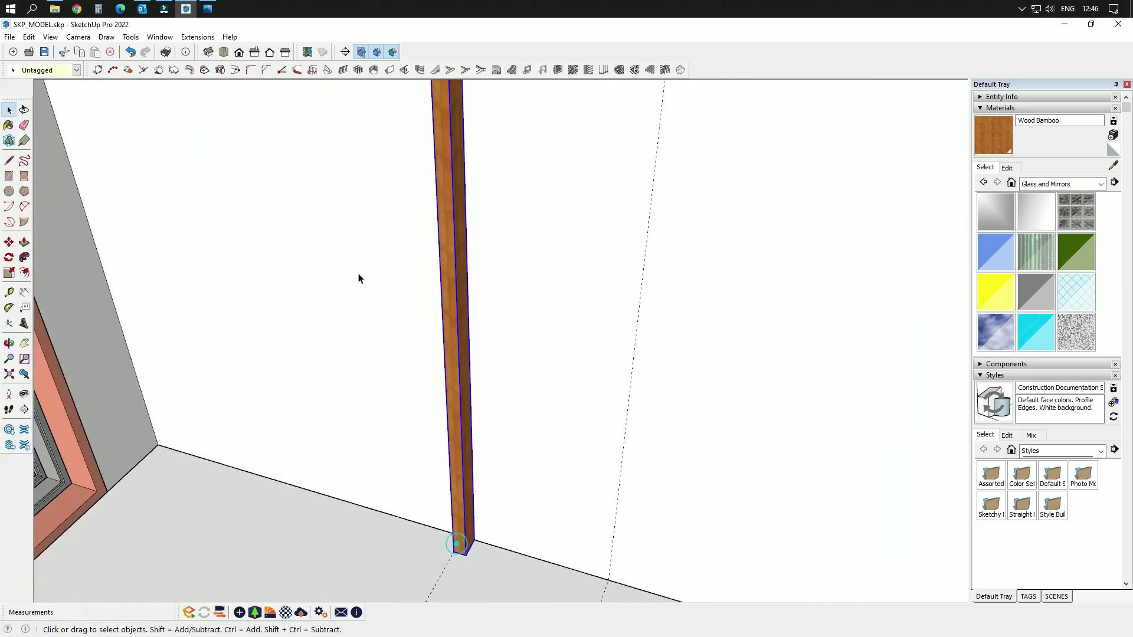
scroll(379, 307, down, 3)
key(m)
key(ctrl)
click(443, 456)
scroll(443, 443, up, 2)
scroll(442, 444, up, 1)
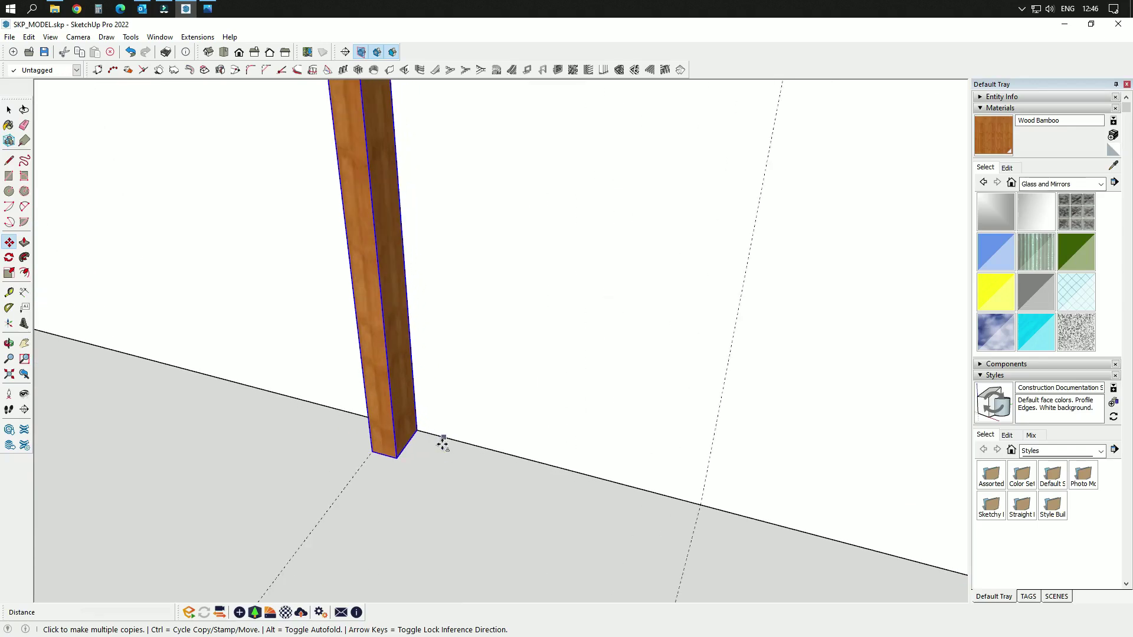
click(374, 451)
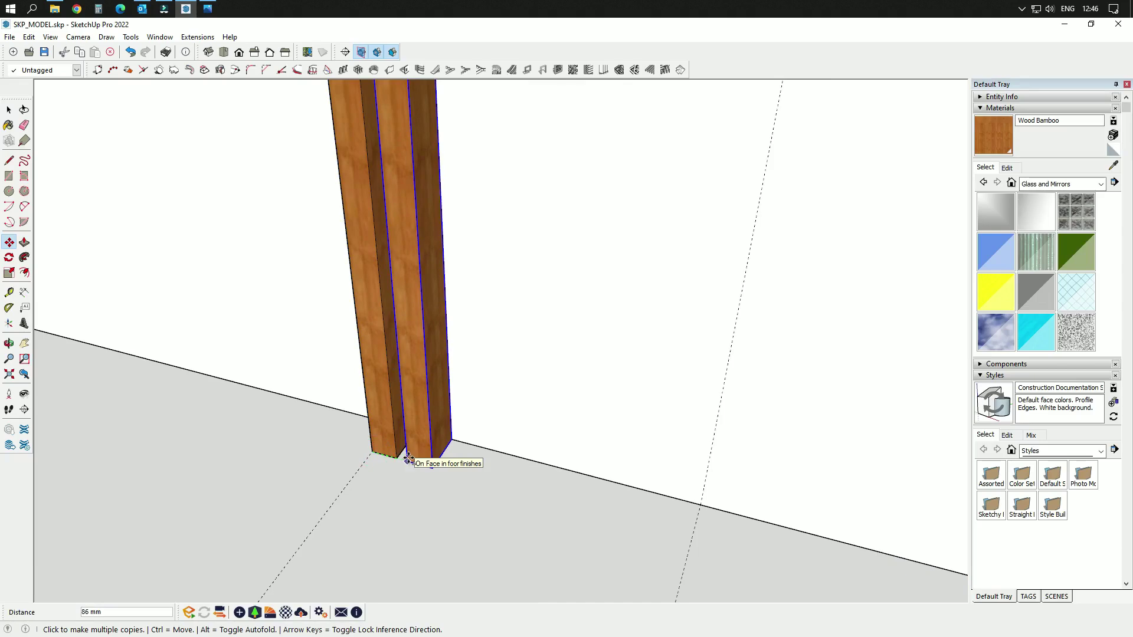
text(80)
key(Return)
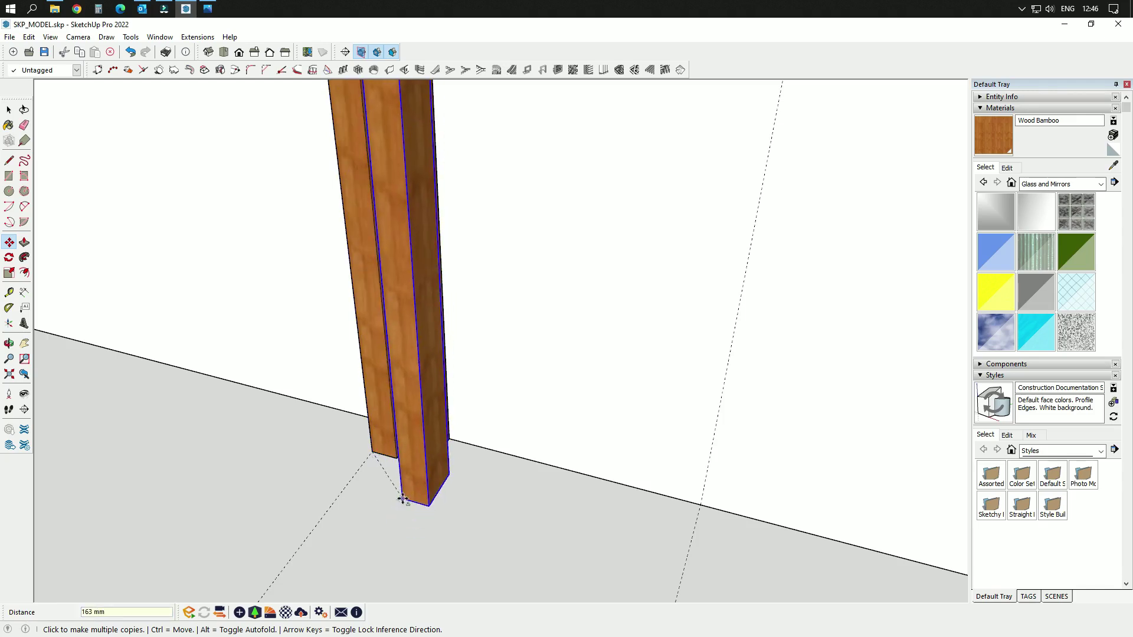
key(space)
- Copy the second slat onward at the same spacing and multiply the copy by four to form a row
scroll(379, 472, up, 3)
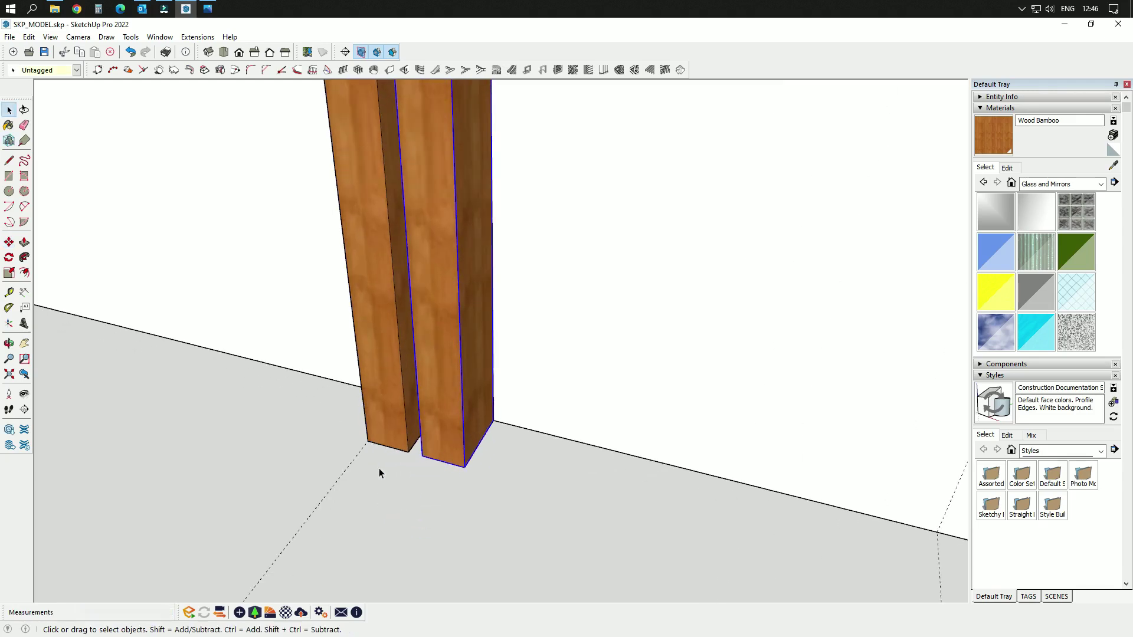
key(m)
key(ctrl)
click(366, 440)
click(426, 456)
scroll(416, 475, down, 1)
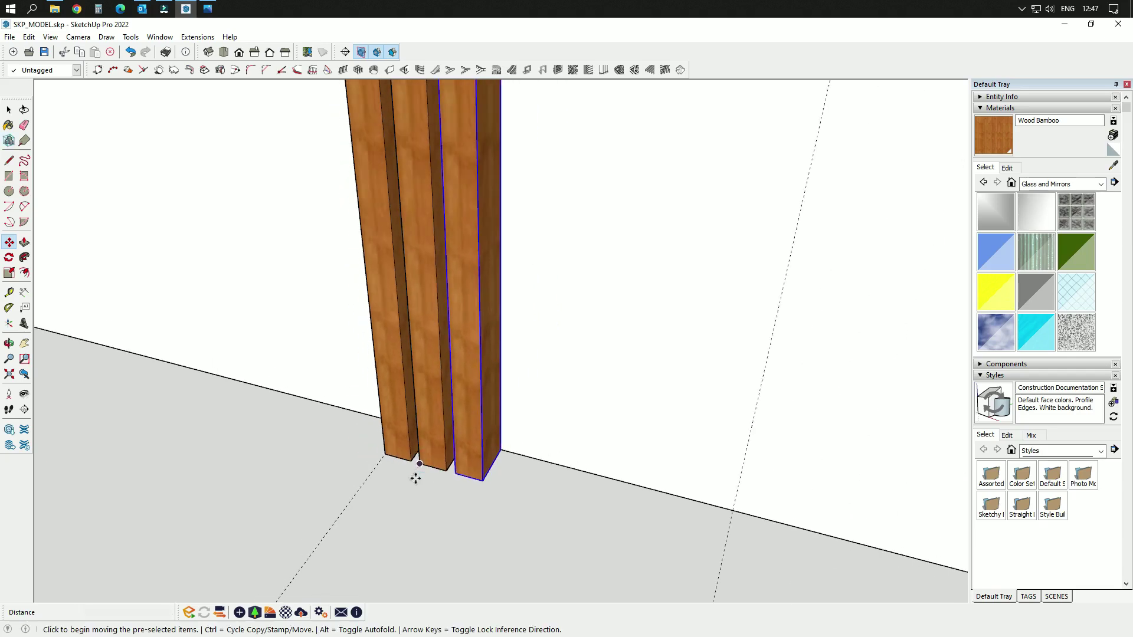
text(x)
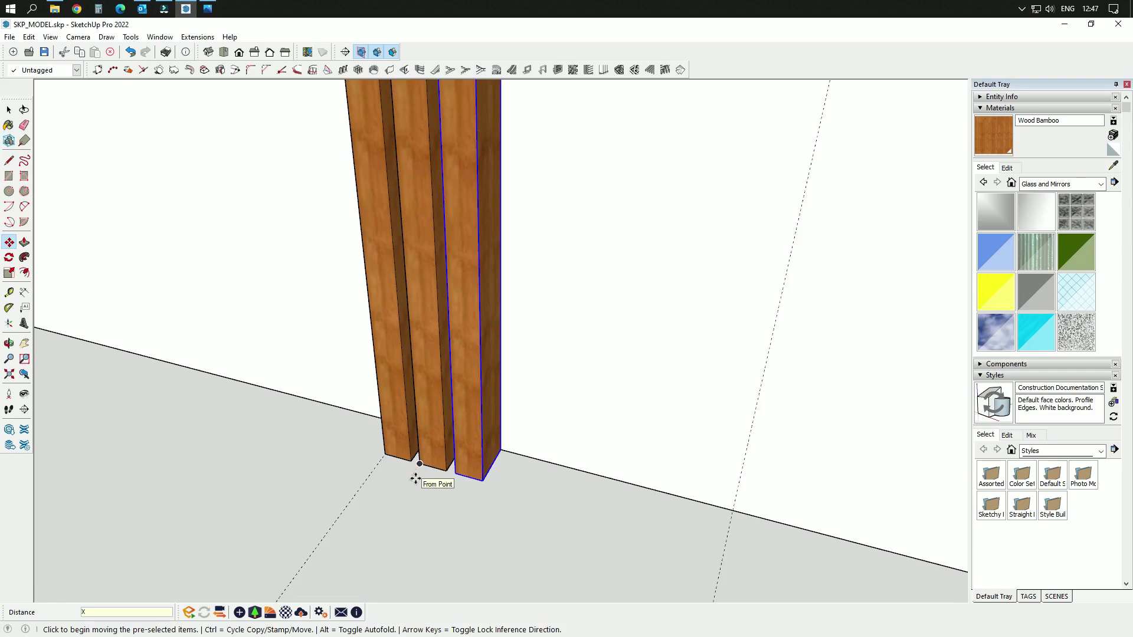
text(4)
key(Return)
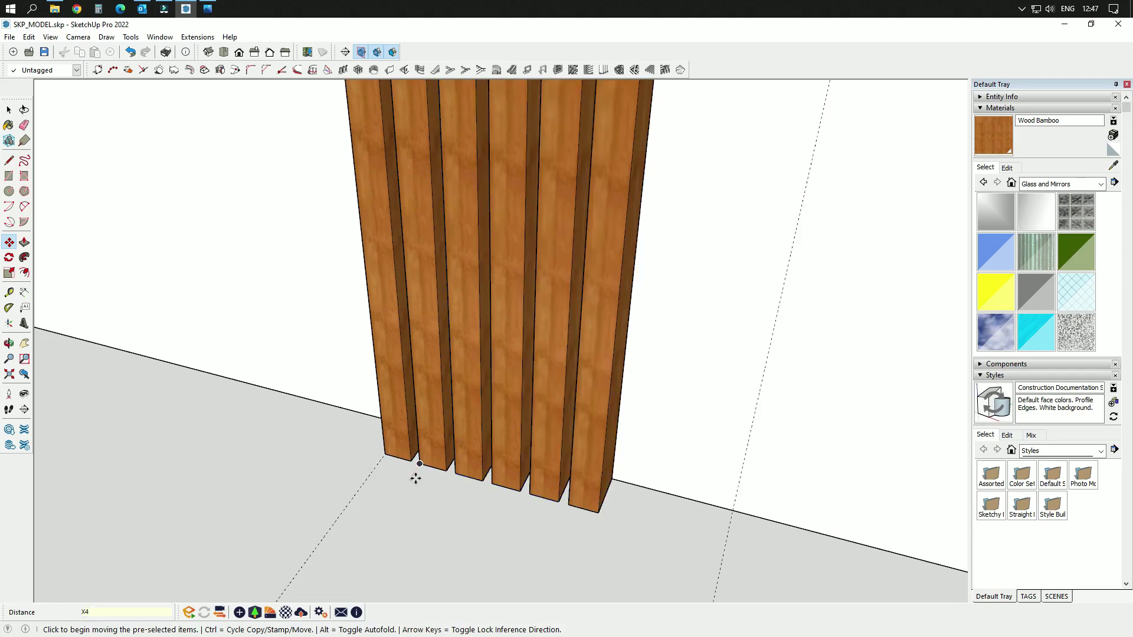
text(x)
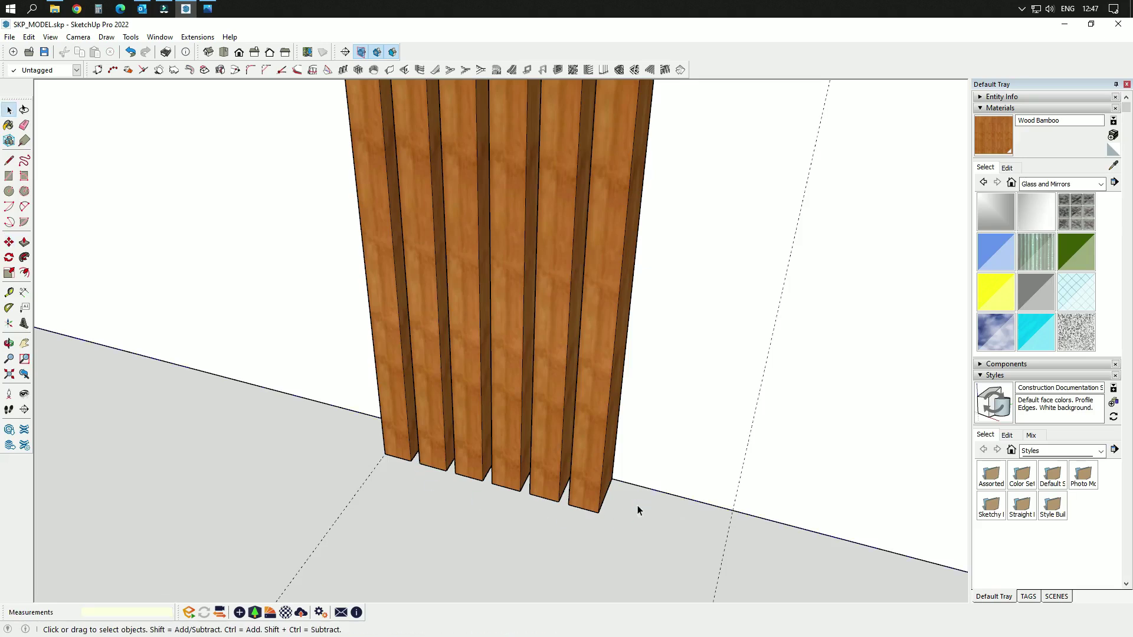
key(space)
- Copy the last slat three more times along the wall to extend the row to the second vertical guide
scroll(620, 507, up, 2)
click(585, 502)
key(m)
key(ctrl)
key(ctrl)
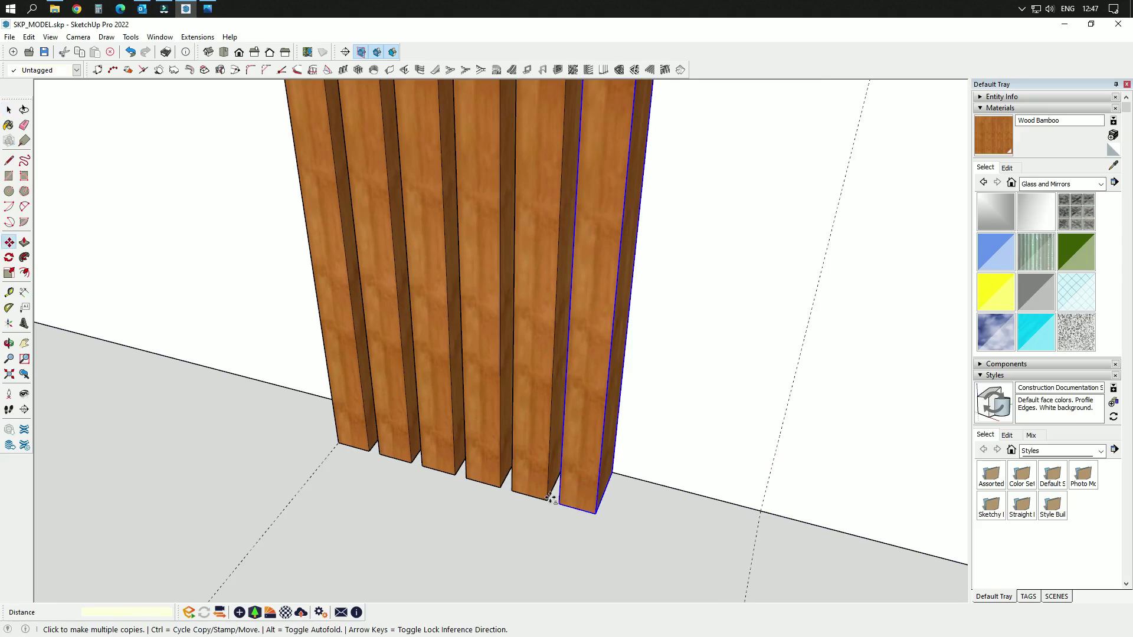
click(549, 498)
click(591, 509)
click(649, 523)
click(698, 540)
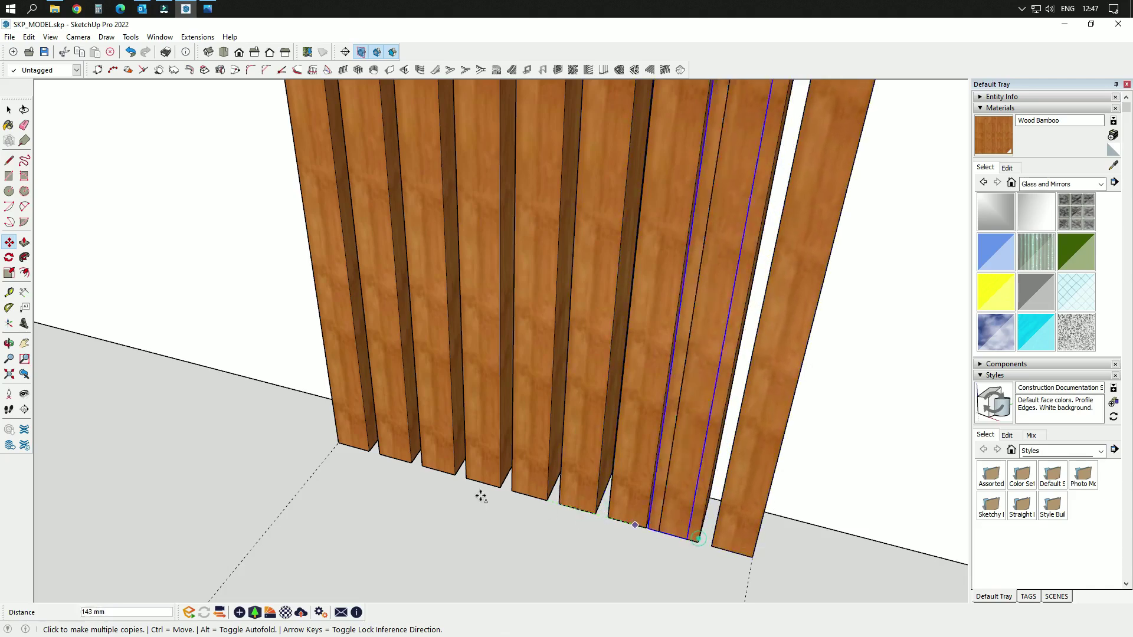
scroll(696, 536, down, 5)
key(space)
- Place a horizontal guide on the end wall, offset upward from the floor edge
scroll(337, 477, down, 3)
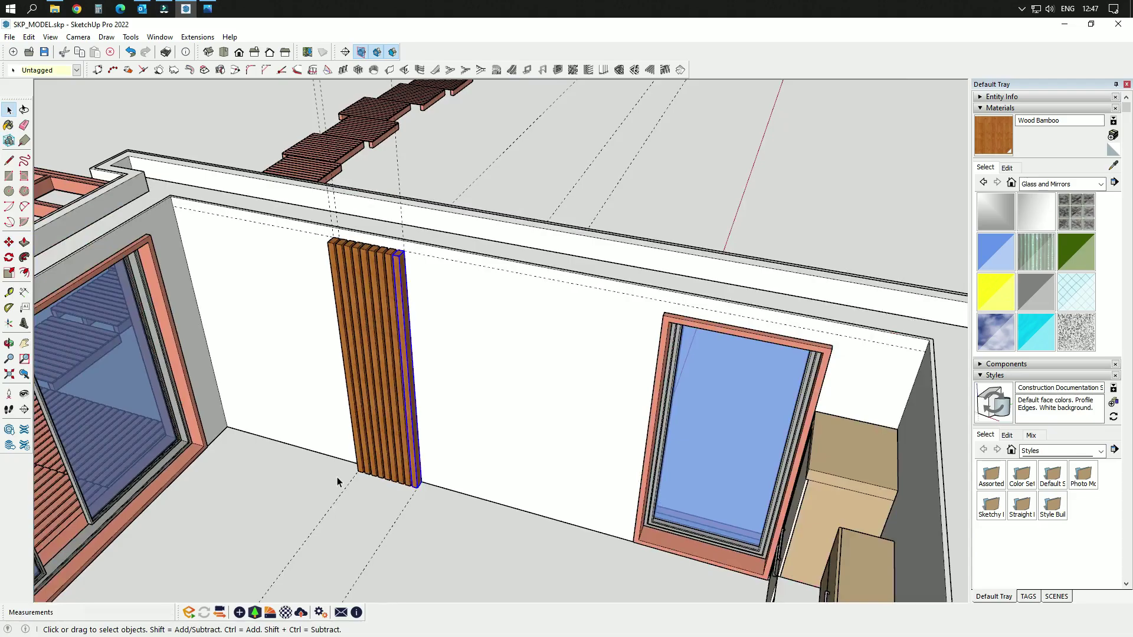
middle_drag(355, 402, 247, 405)
middle_drag(528, 480, 479, 430)
key(t)
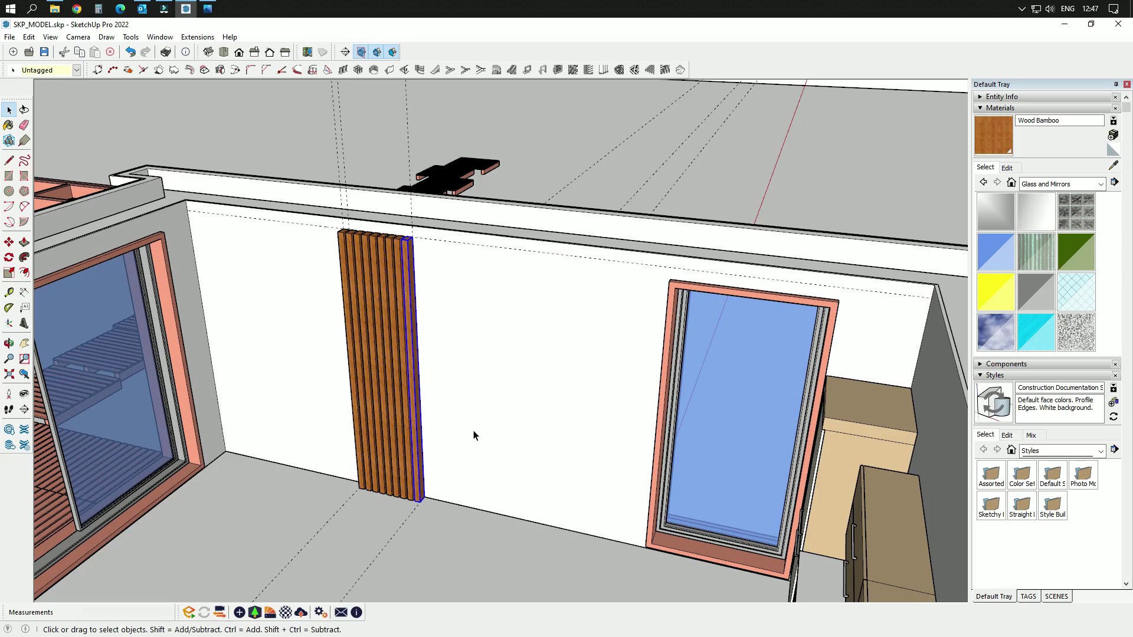
scroll(496, 400, up, 2)
scroll(470, 379, up, 1)
click(424, 559)
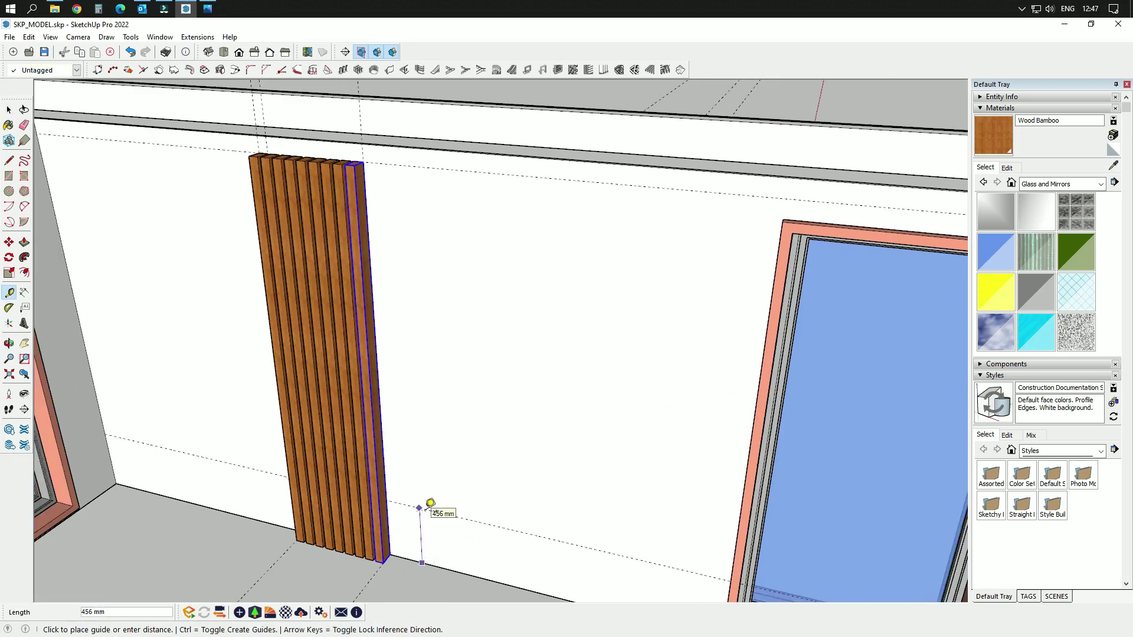
mouse_move(430, 516)
middle_down()
mouse_move(450, 468)
mouse_move(435, 506)
middle_up()
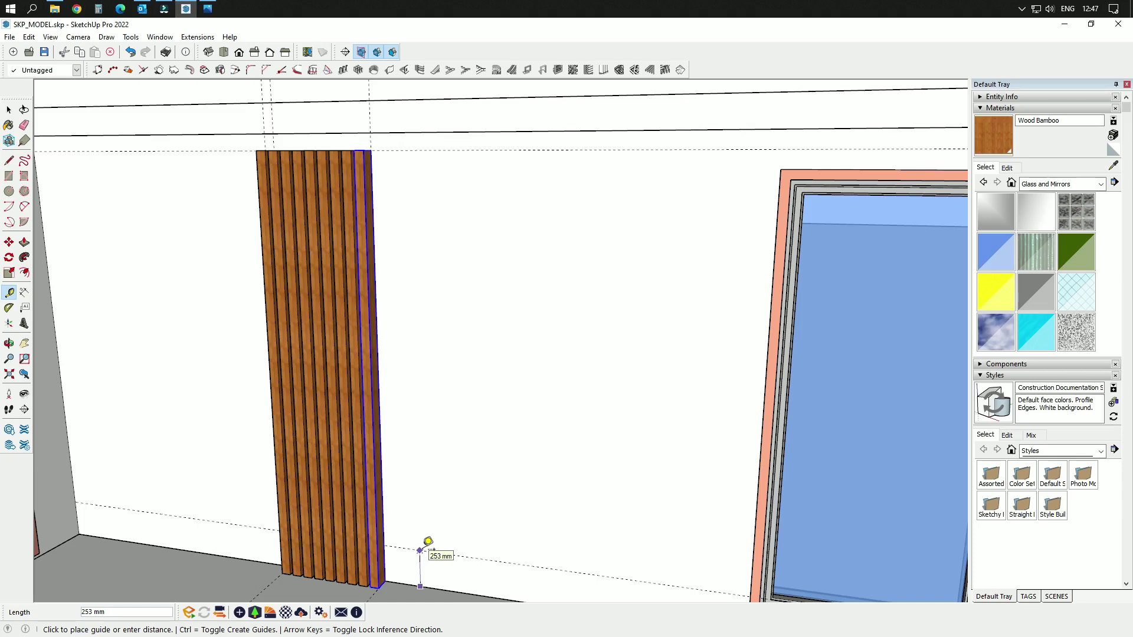
key(Return)
- Place a second horizontal guide on the end wall, offset upward from the first one above the floor
middle_drag(516, 438, 657, 330)
scroll(672, 197, up, 3)
middle_drag(371, 311, 260, 447)
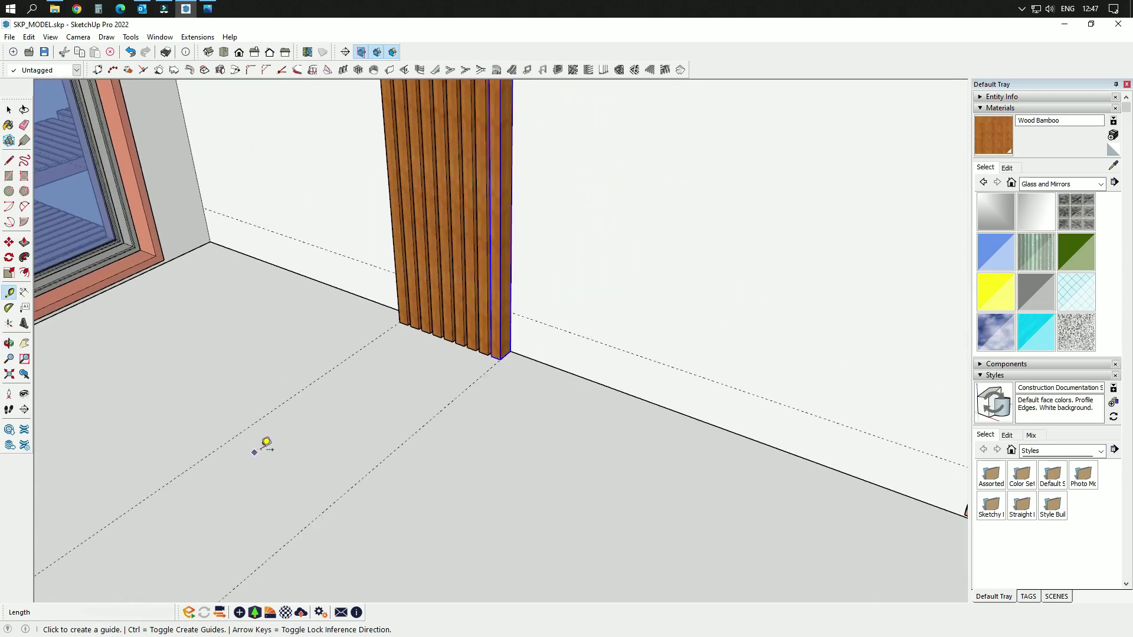
scroll(550, 295, up, 2)
click(525, 332)
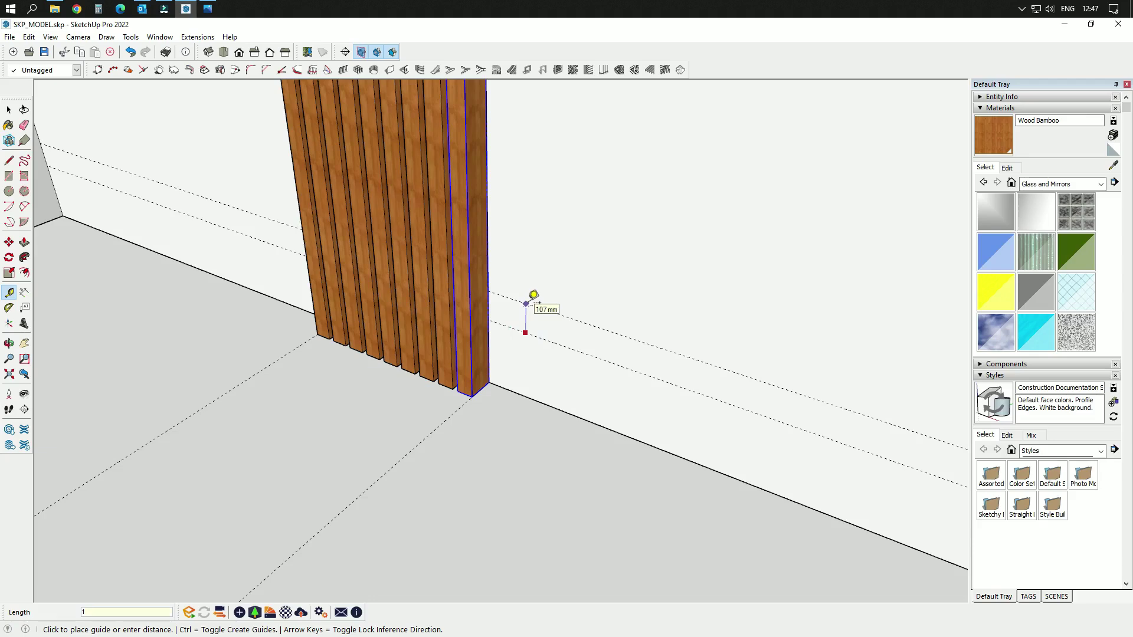
key(Return)
- Place a vertical guide on the end wall 600 mm outward from the first slat, on the side away from the kitchen
scroll(473, 339, down, 2)
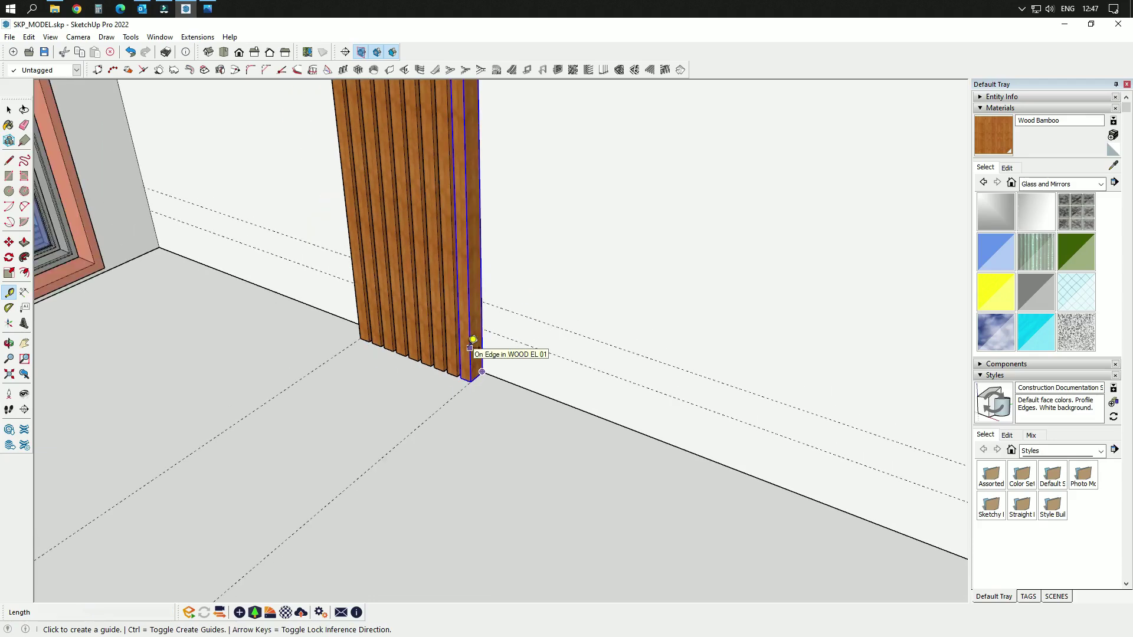
middle_drag(473, 339, 667, 303)
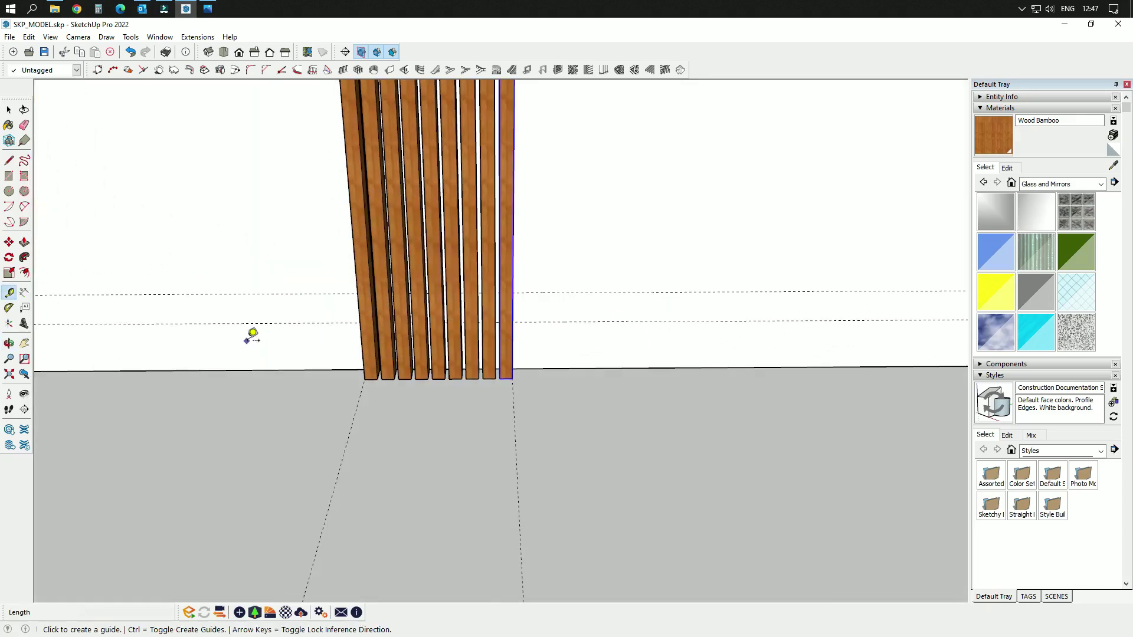
scroll(612, 417, down, 1)
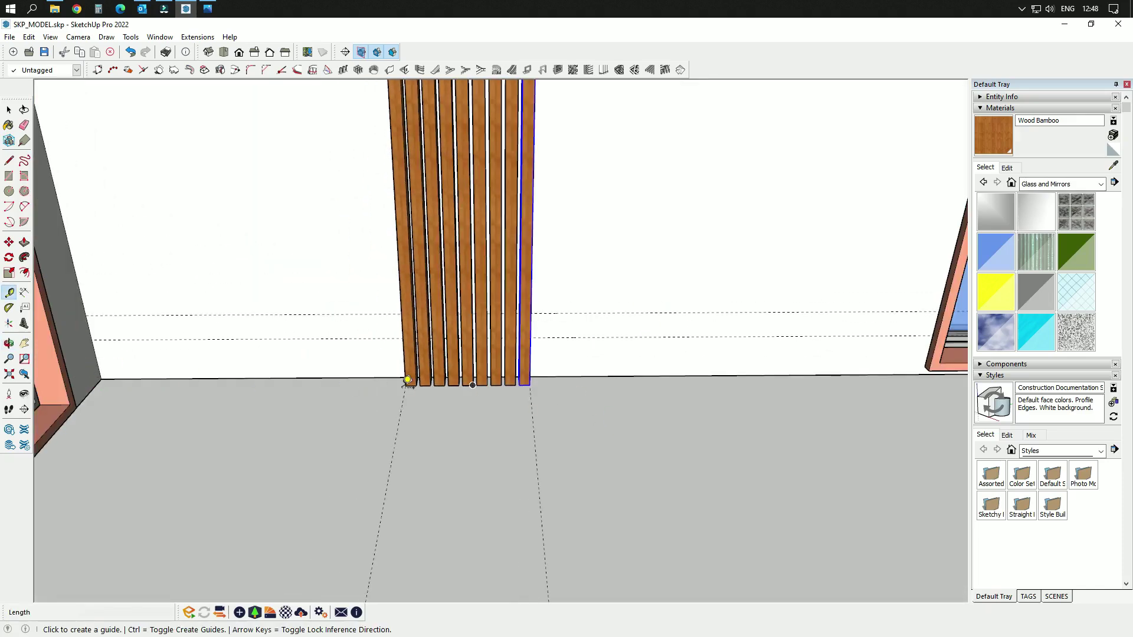
middle_drag(402, 405, 414, 316)
click(419, 303)
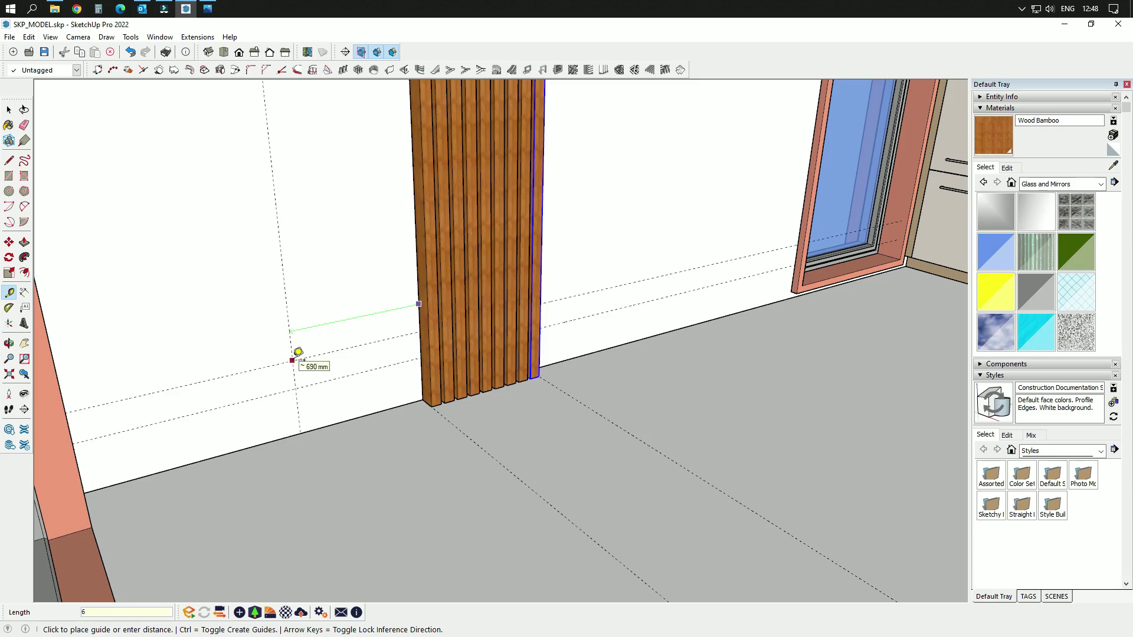
click(298, 354)
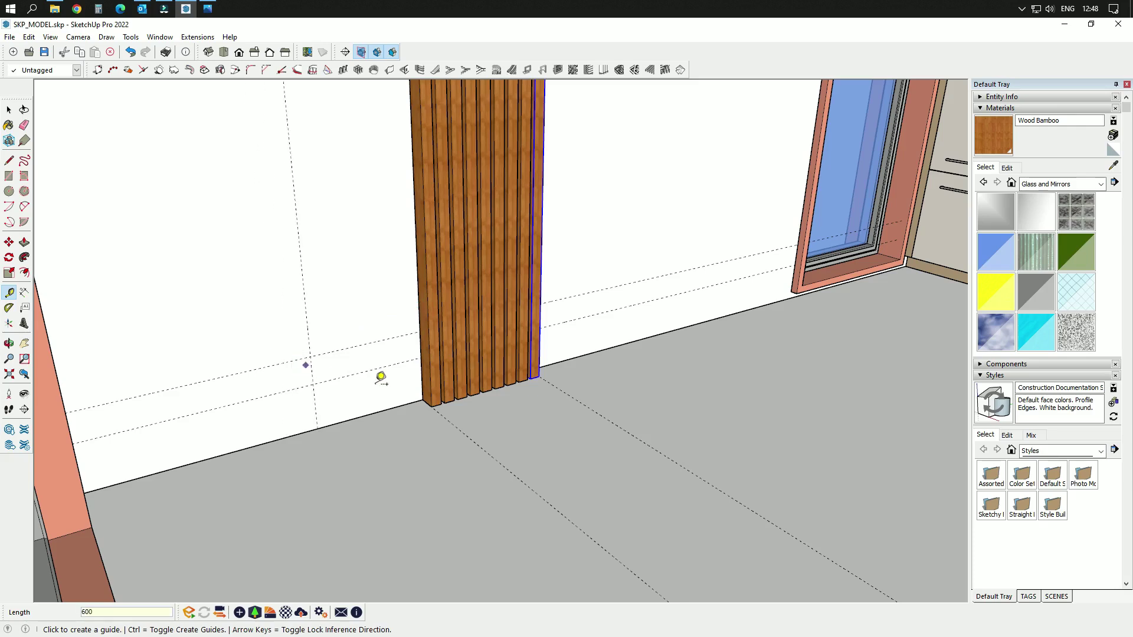
- Place a vertical guide on the end wall 400 mm from the near edge of the kitchen-side window frame
click(806, 187)
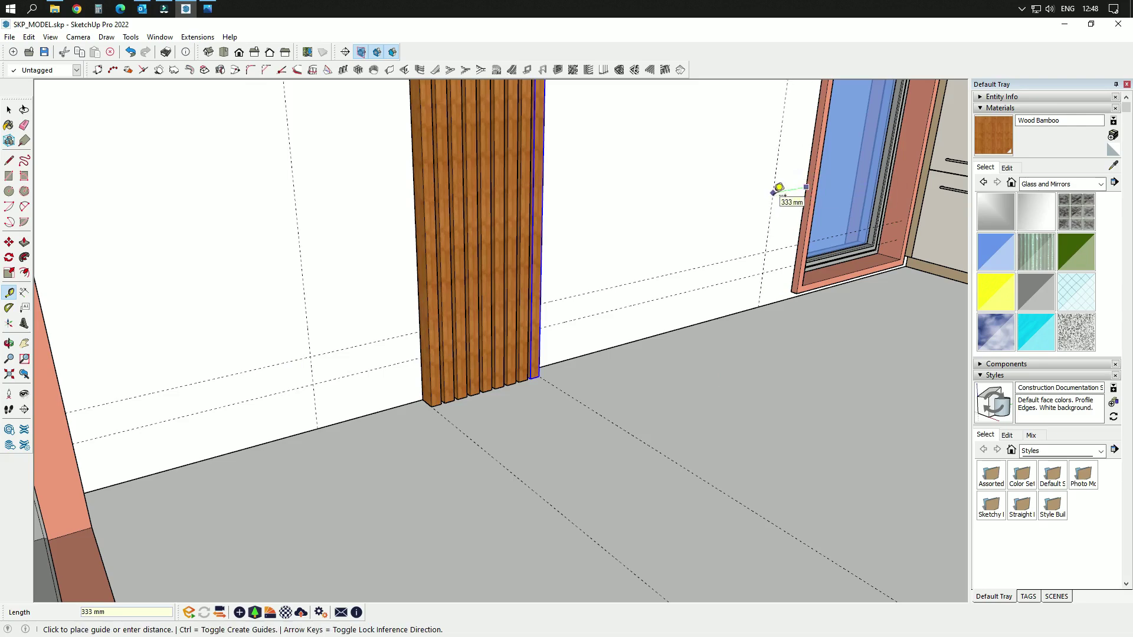
middle_drag(778, 187, 653, 220)
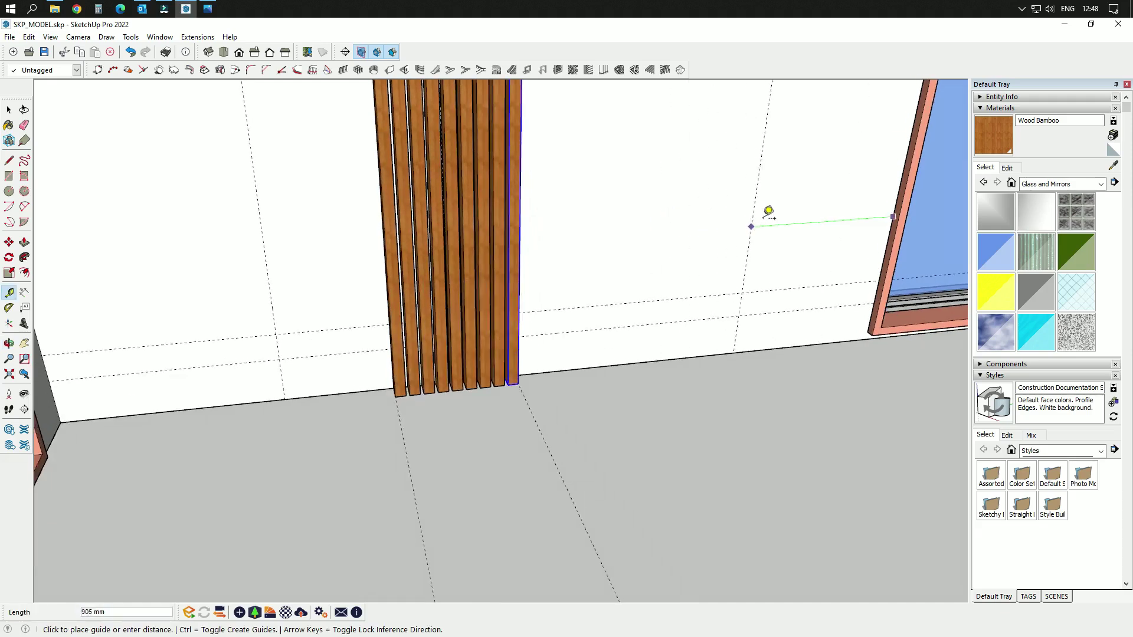
click(840, 208)
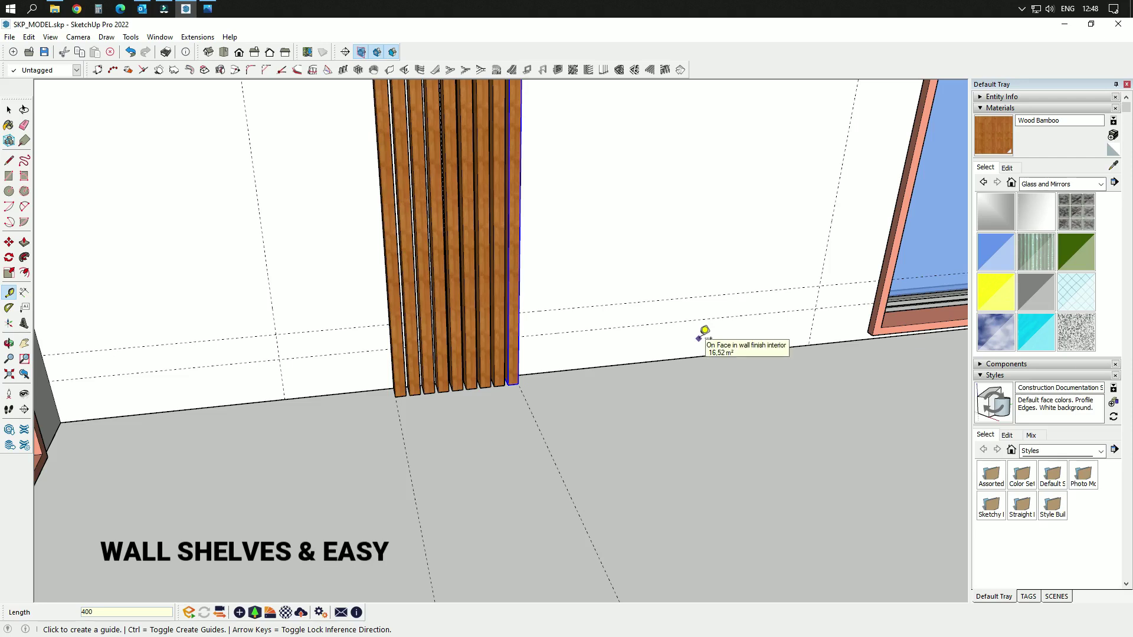
- Draw a long rectangle on the end wall between the two horizontal guides and the two new vertical guides
key(r)
click(276, 334)
click(814, 308)
- Make the long wall rectangle a group and rename it SHELF DECOR
key(space)
double_click(781, 298)
right_click(781, 296)
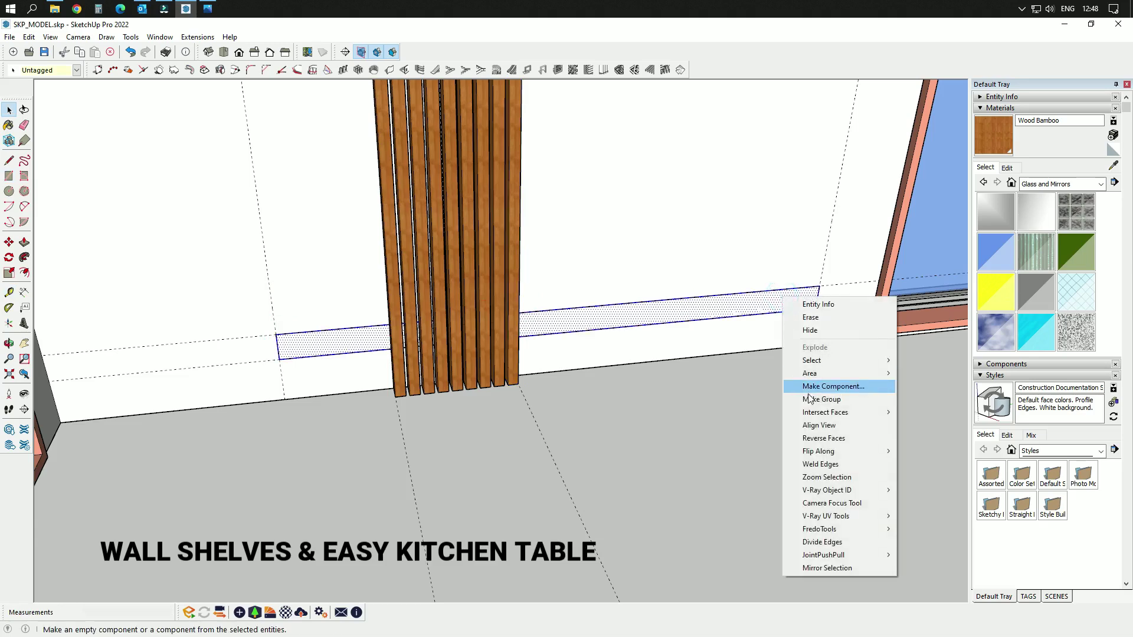
click(814, 398)
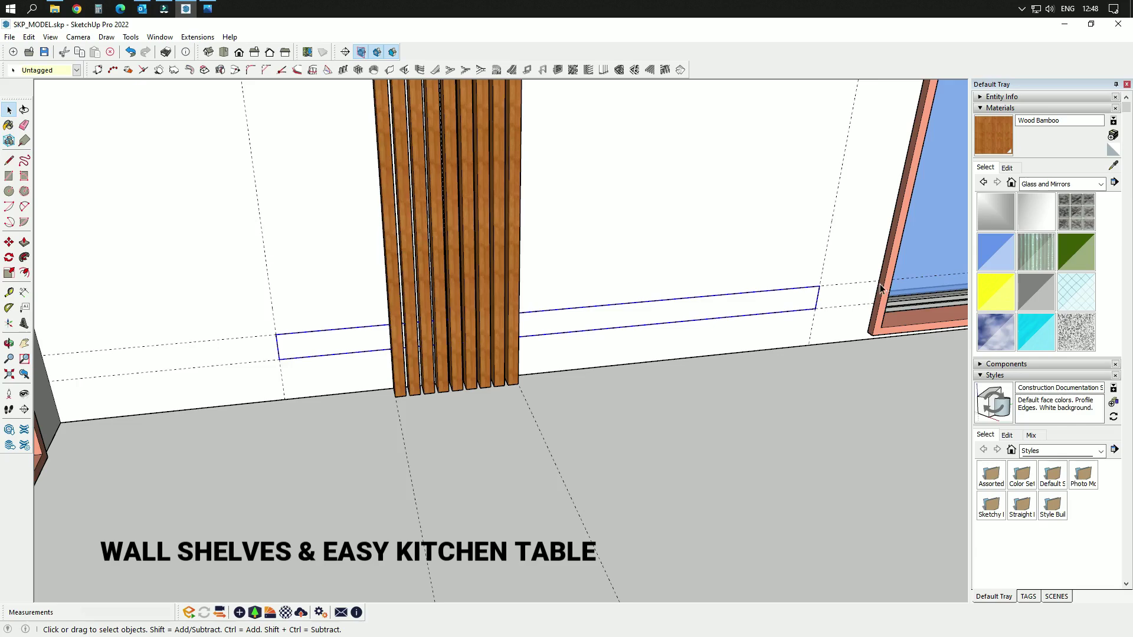
click(1028, 597)
right_click(1042, 393)
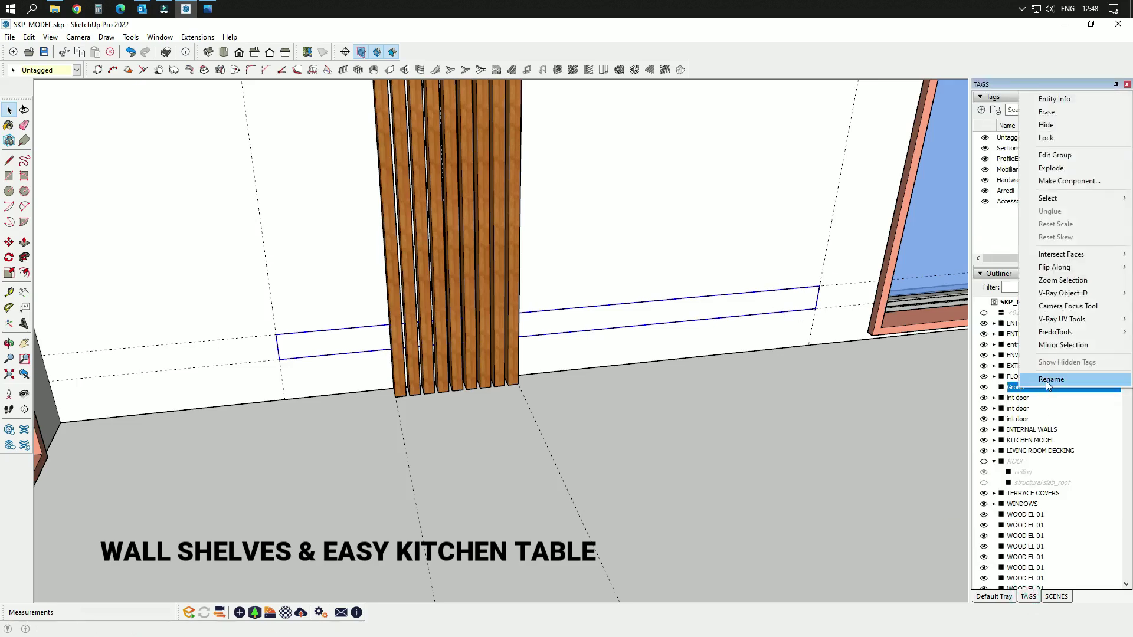
click(1045, 381)
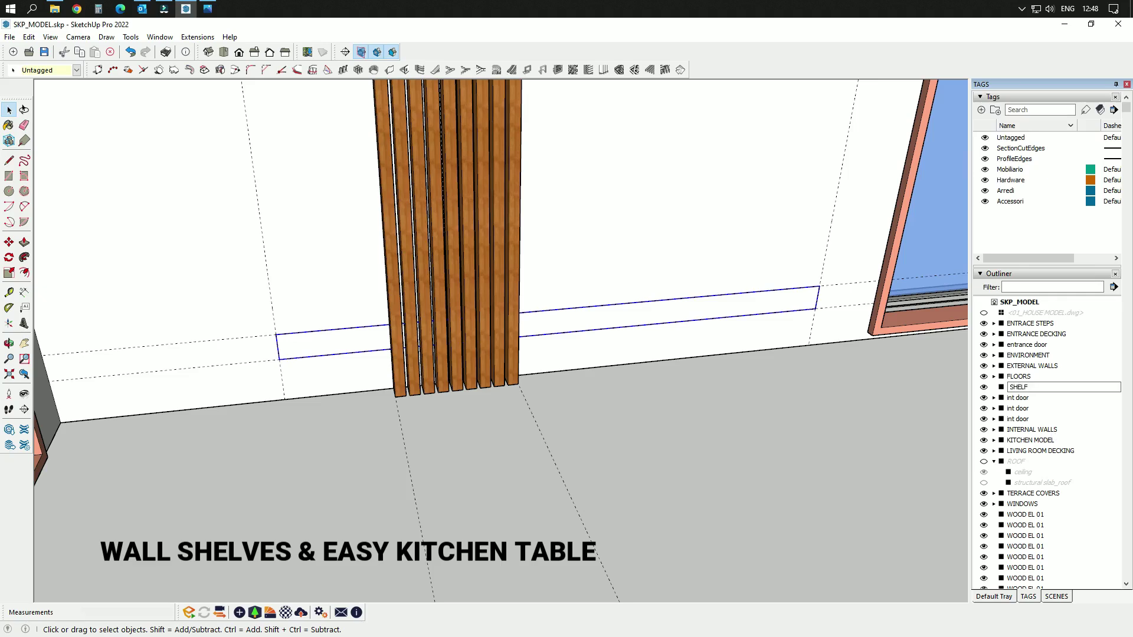
key(Return)
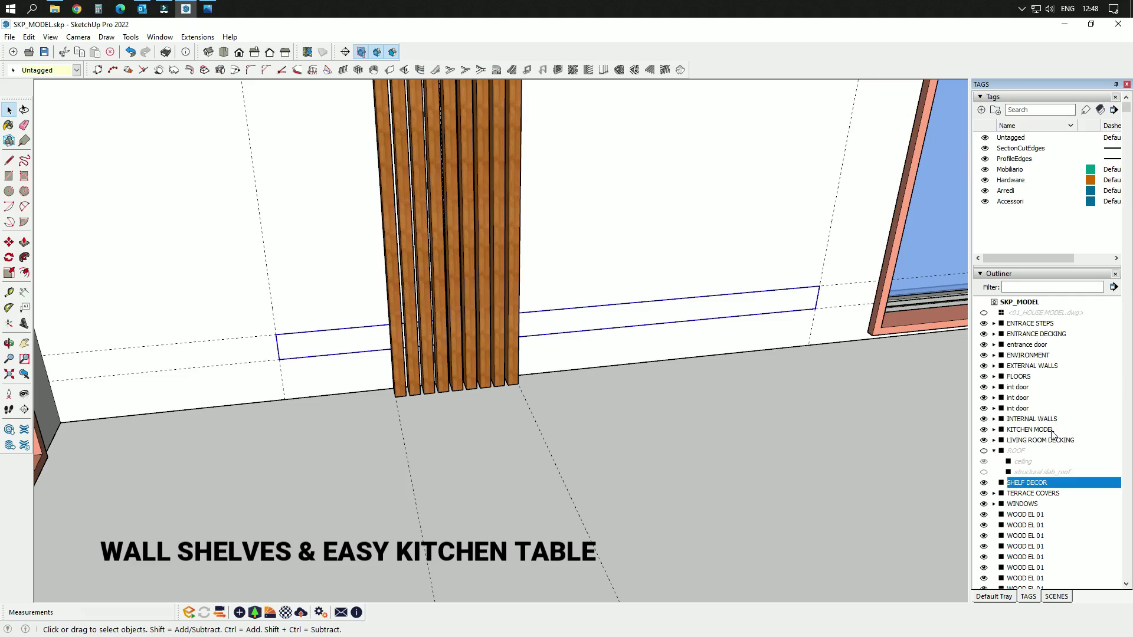
- Extrude the SHELF DECOR rectangle 350 mm out from the end wall with Push/Pull
double_click(612, 328)
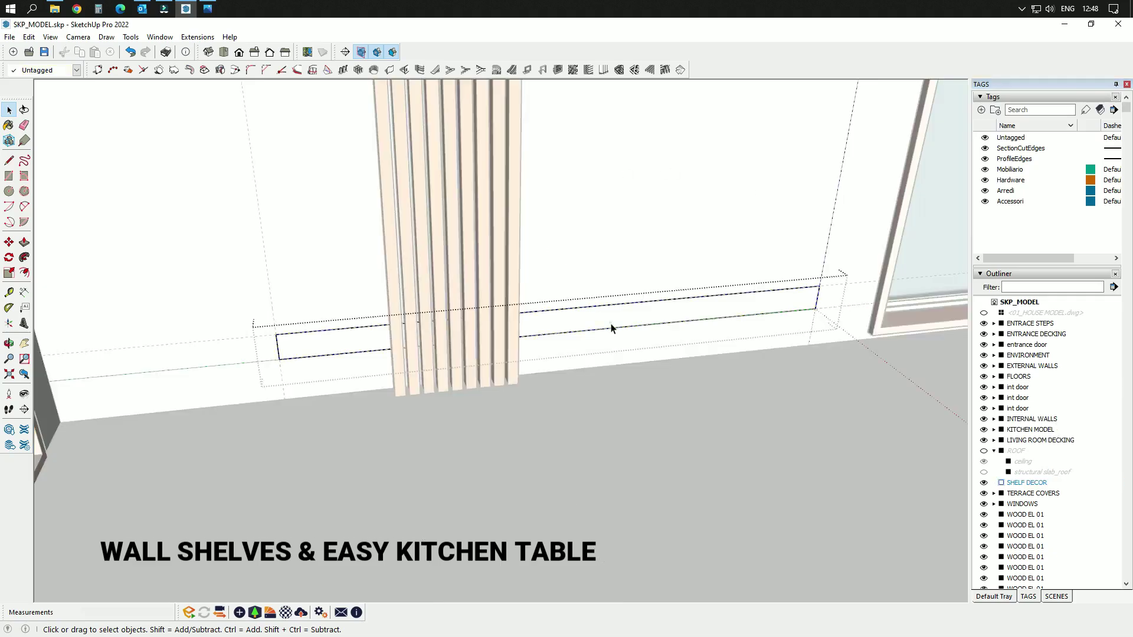
key(p)
click(616, 323)
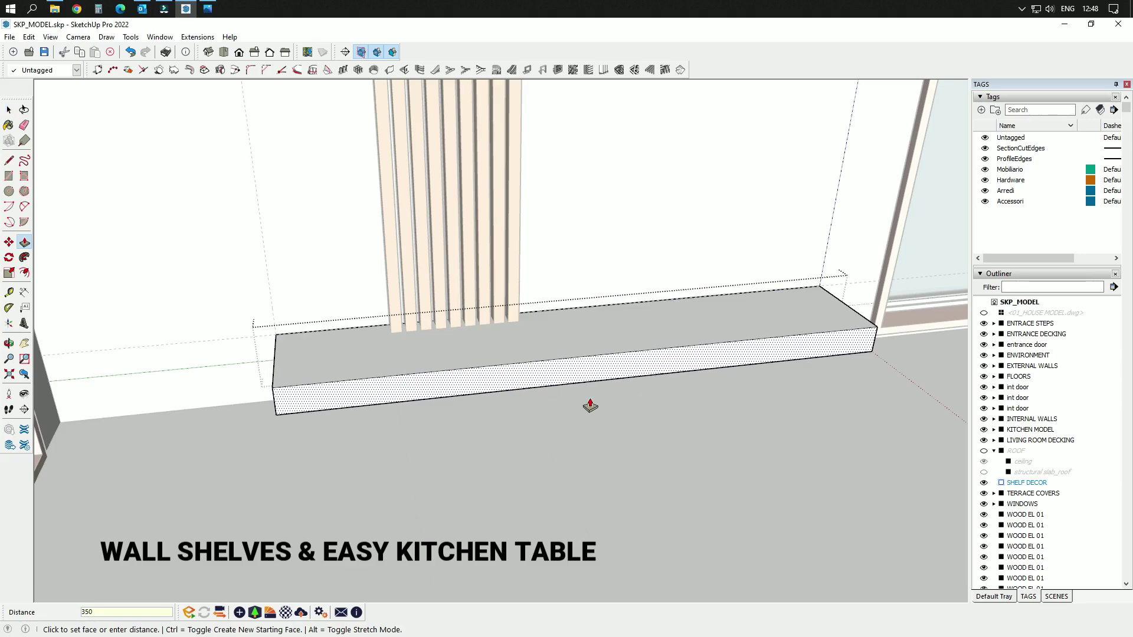
click(590, 405)
- Extend the shelf's kitchen-side end by 350 mm as a new section, keeping the dividing edges of the original end
middle_drag(462, 391, 499, 317)
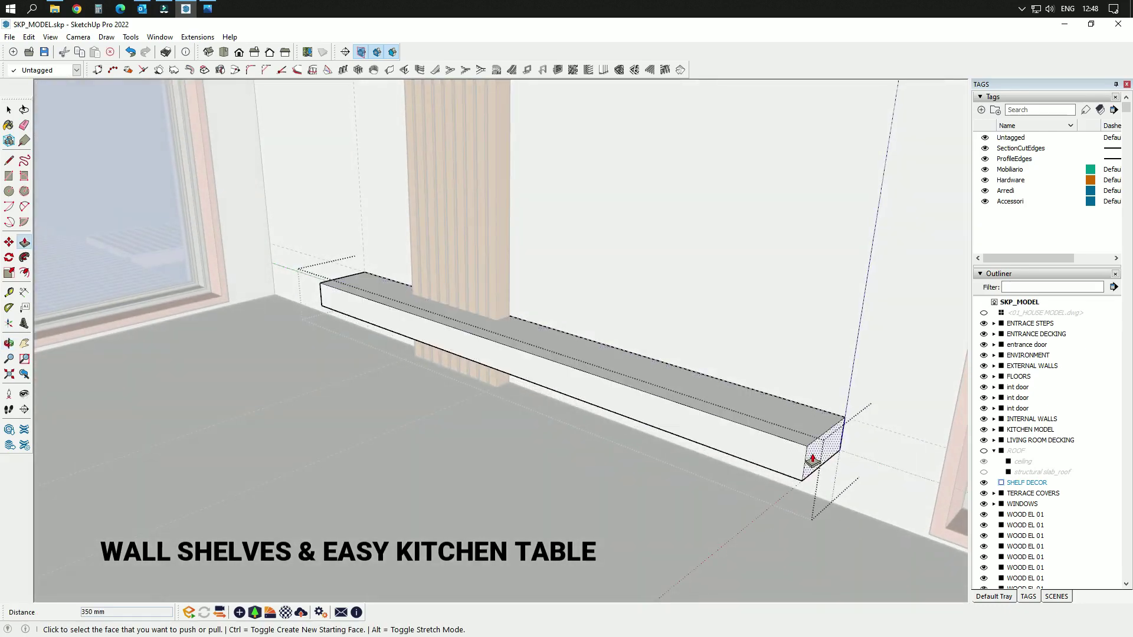
scroll(617, 413, down, 3)
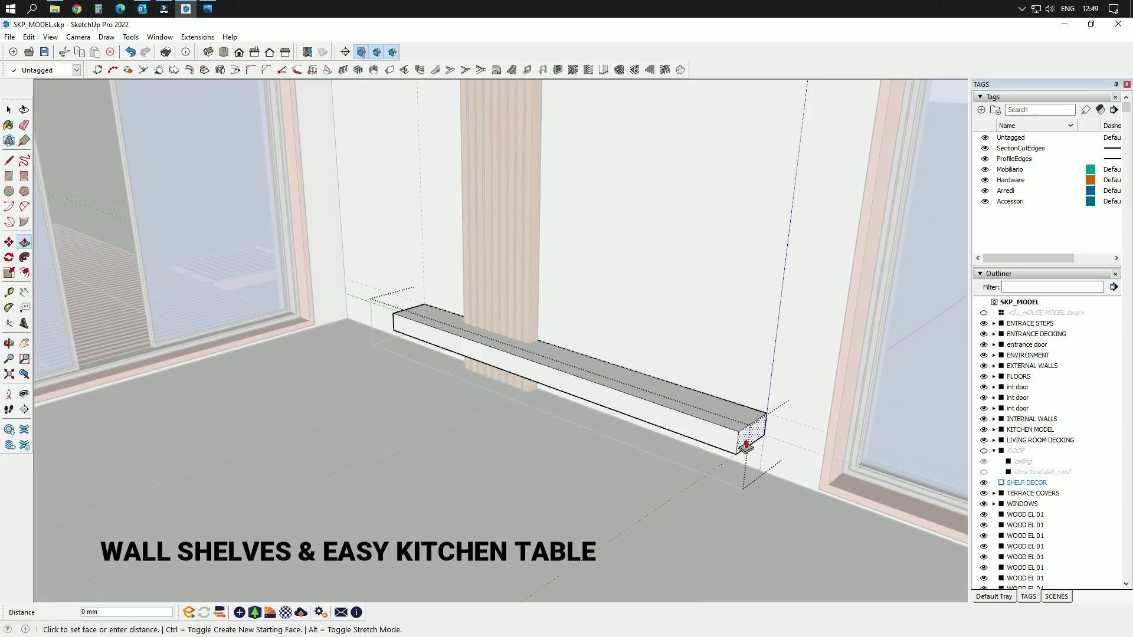
click(745, 446)
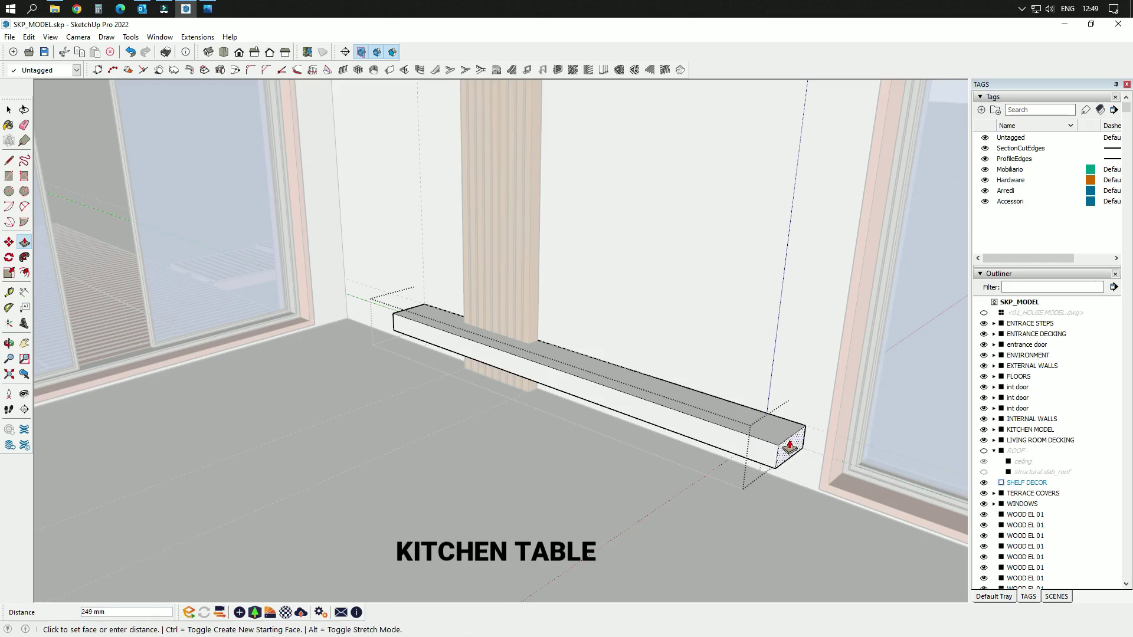
key(ctrl)
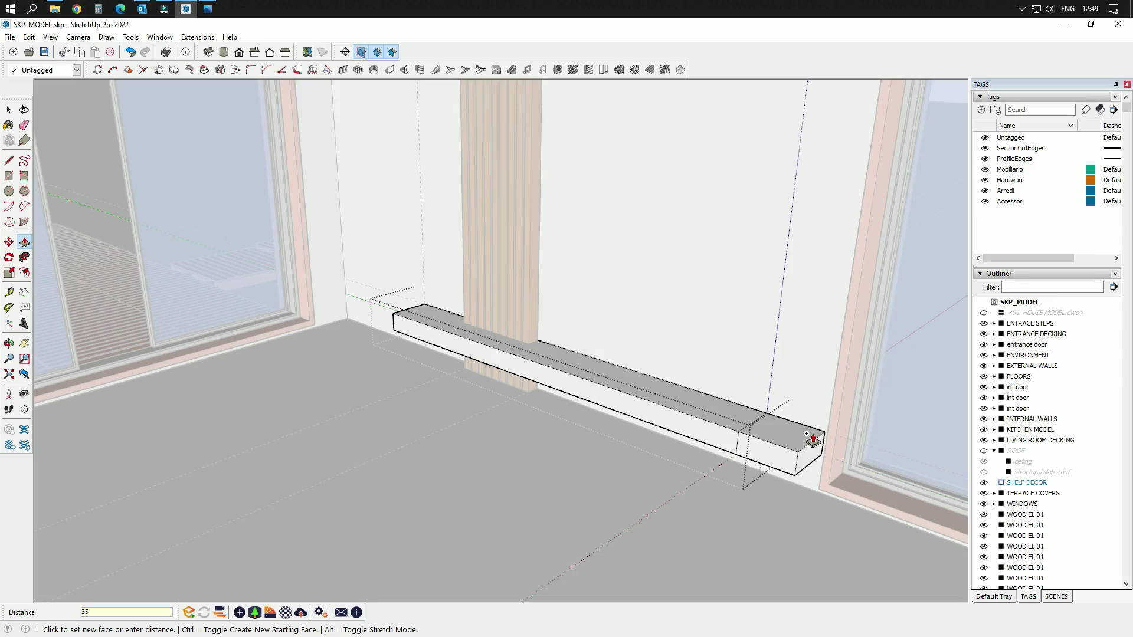
key(Return)
middle_drag(627, 446, 964, 539)
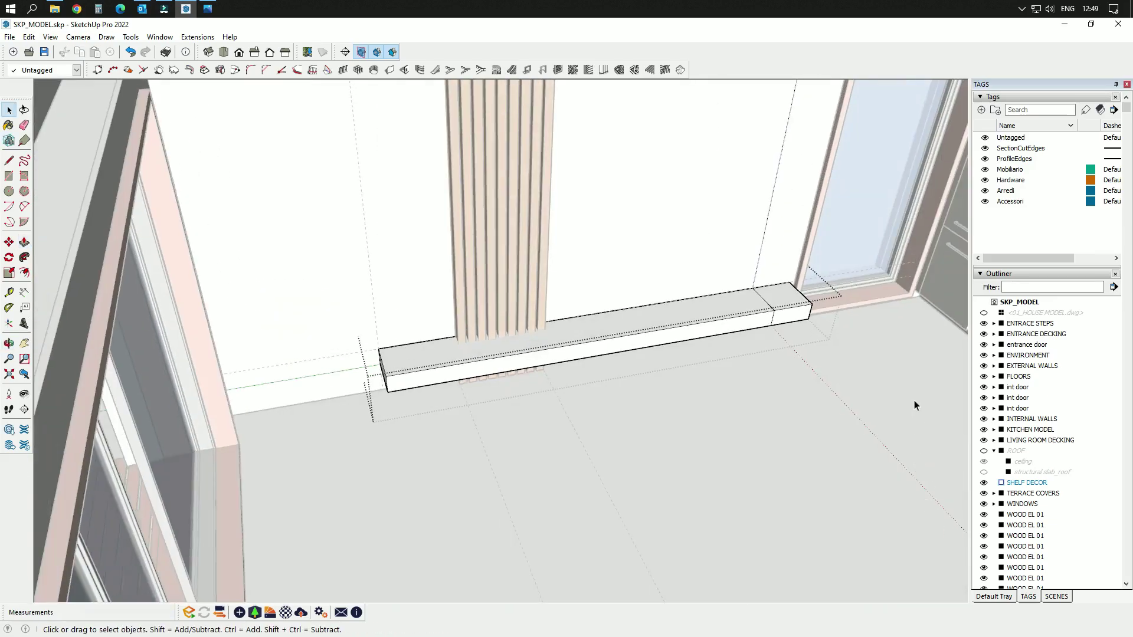
- Push/Pull the front face of the new kitchen-side section 600 mm into the room to form an L-shape, and leave the group
key(space)
scroll(895, 294, up, 3)
key(p)
click(724, 330)
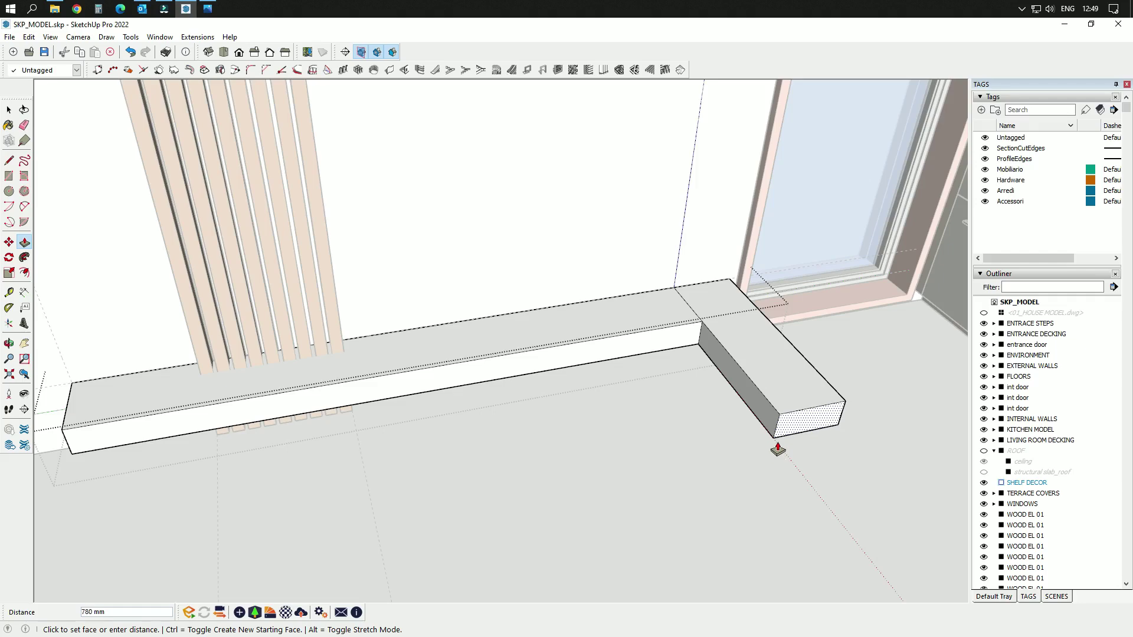
text(600)
key(Return)
middle_drag(593, 443, 772, 362)
key(space)
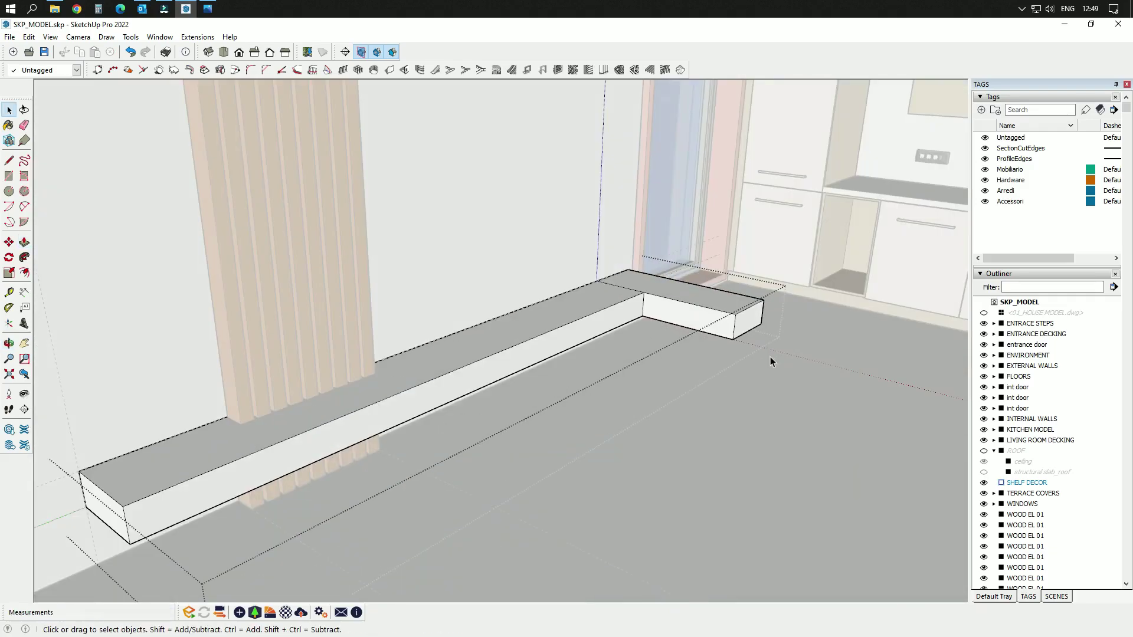
click(770, 356)
- Extend the end face of the L-shape's short arm further into the room and leave the SHELF DECOR group
scroll(622, 374, down, 2)
scroll(707, 301, up, 4)
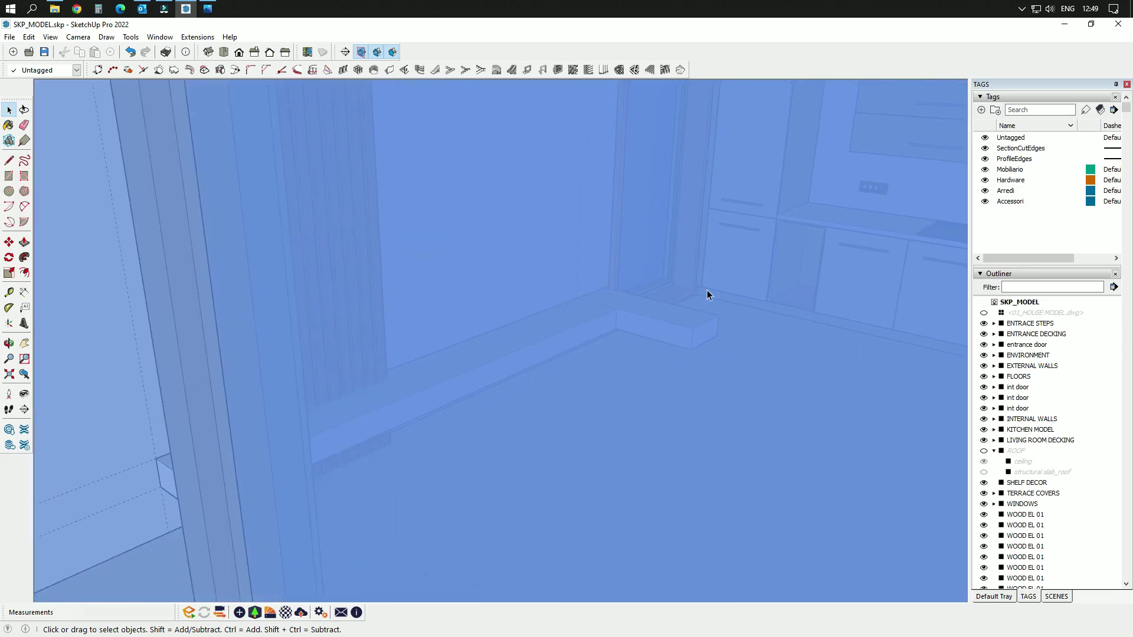
scroll(691, 317, up, 6)
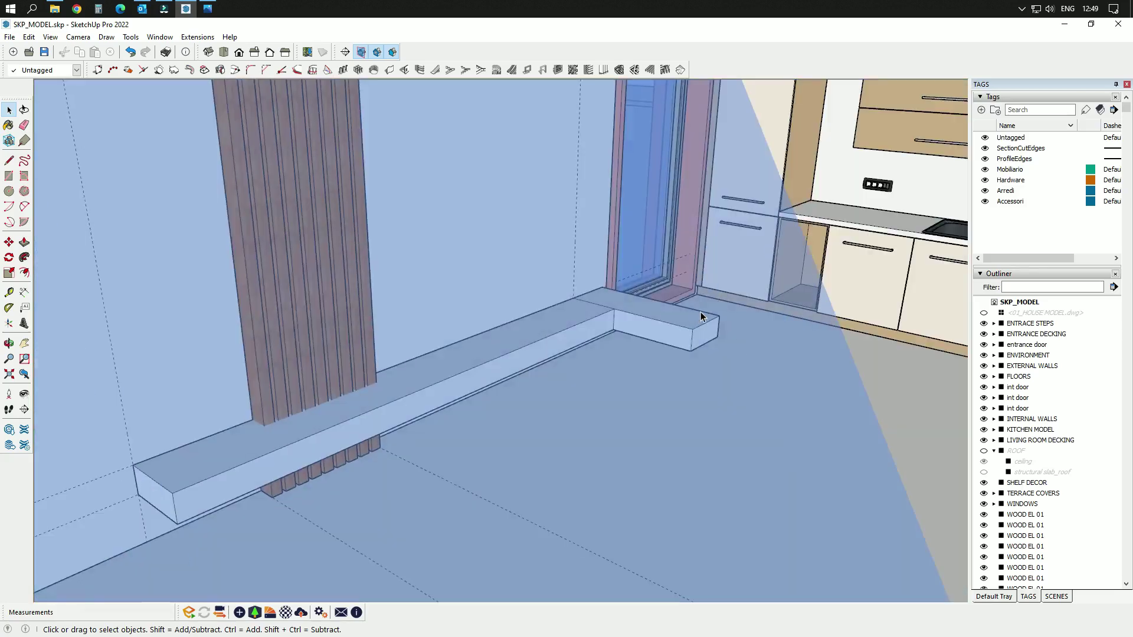
middle_drag(589, 336, 614, 425)
scroll(524, 483, up, 2)
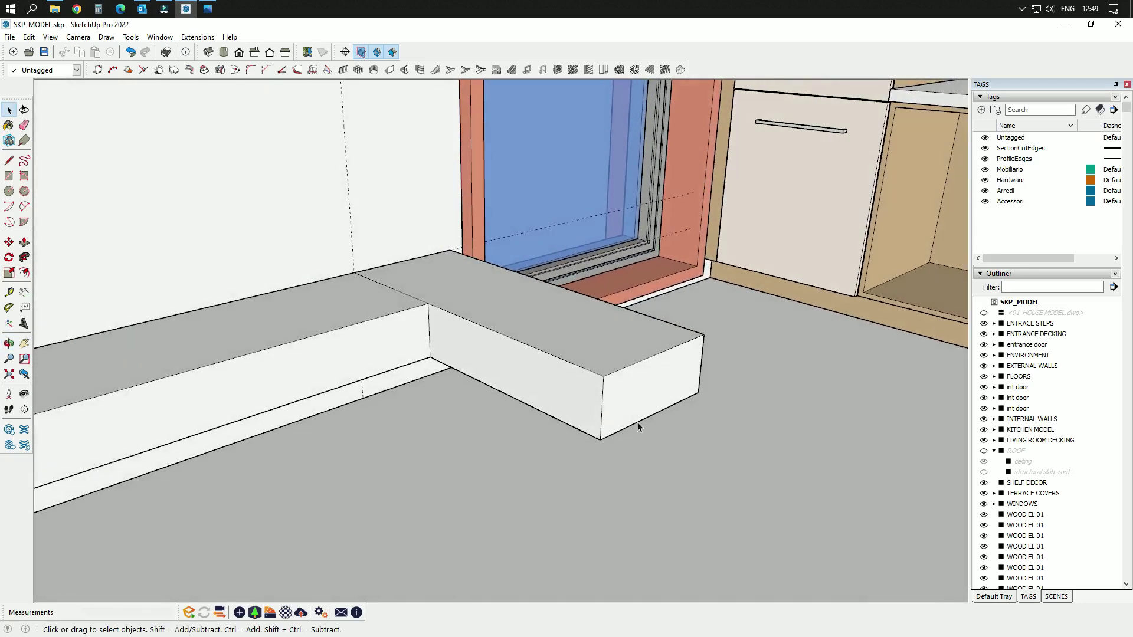
double_click(645, 401)
key(p)
click(642, 401)
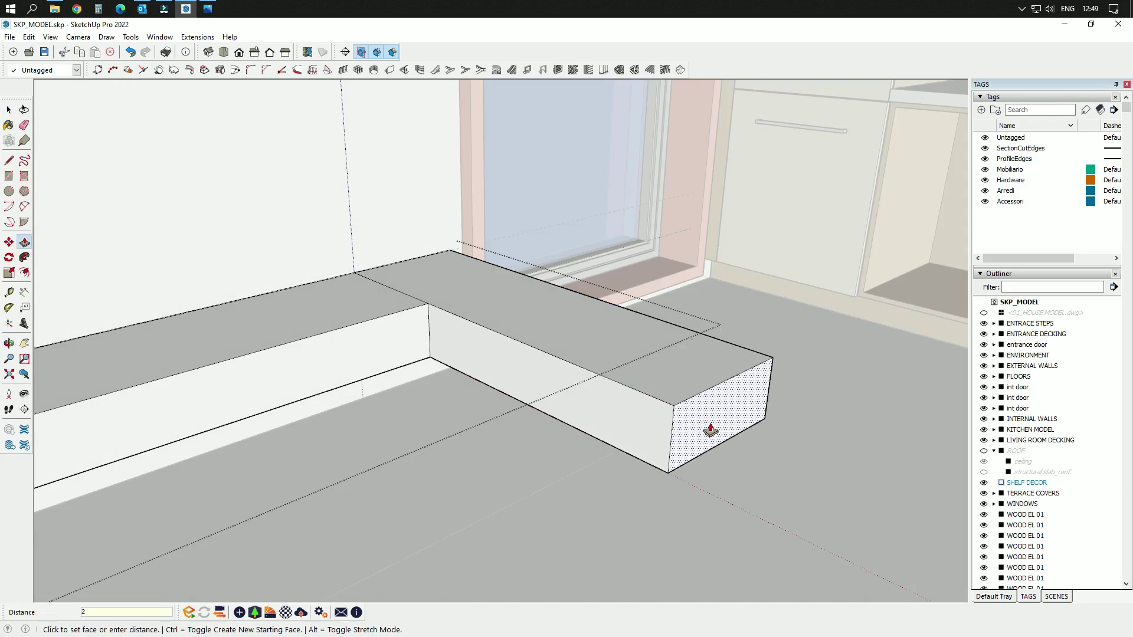
key(Return)
key(space)
click(567, 444)
- Draw a 350 mm wide rectangle across the upper face at the free end of the short arm
scroll(359, 386, down, 2)
middle_drag(424, 387, 471, 419)
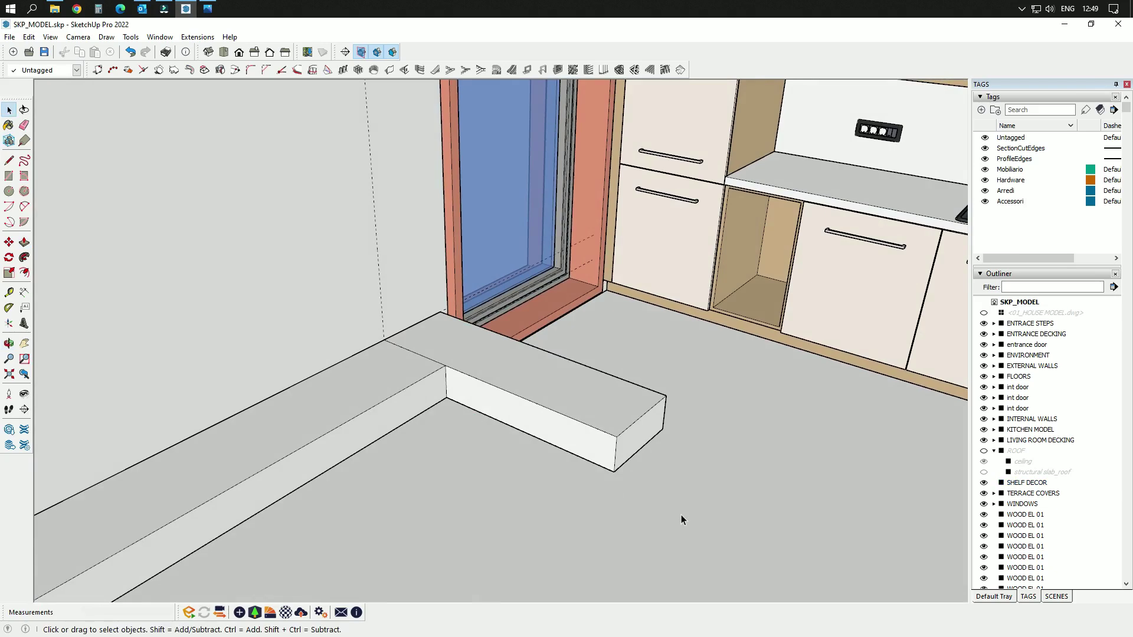
key(r)
click(618, 424)
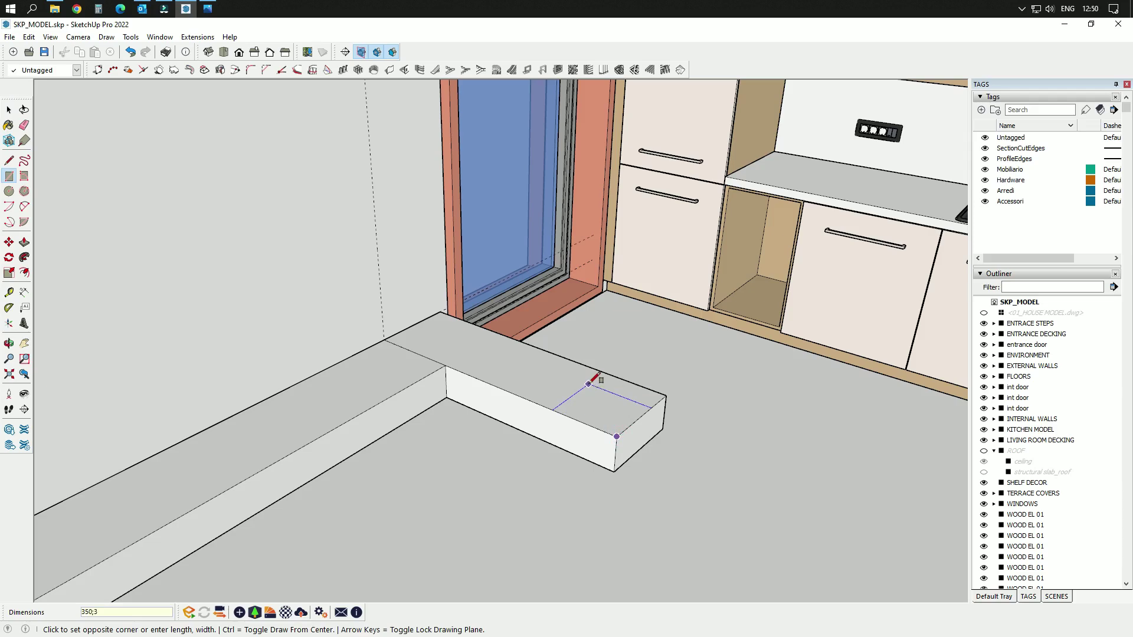
key(Return)
key(space)
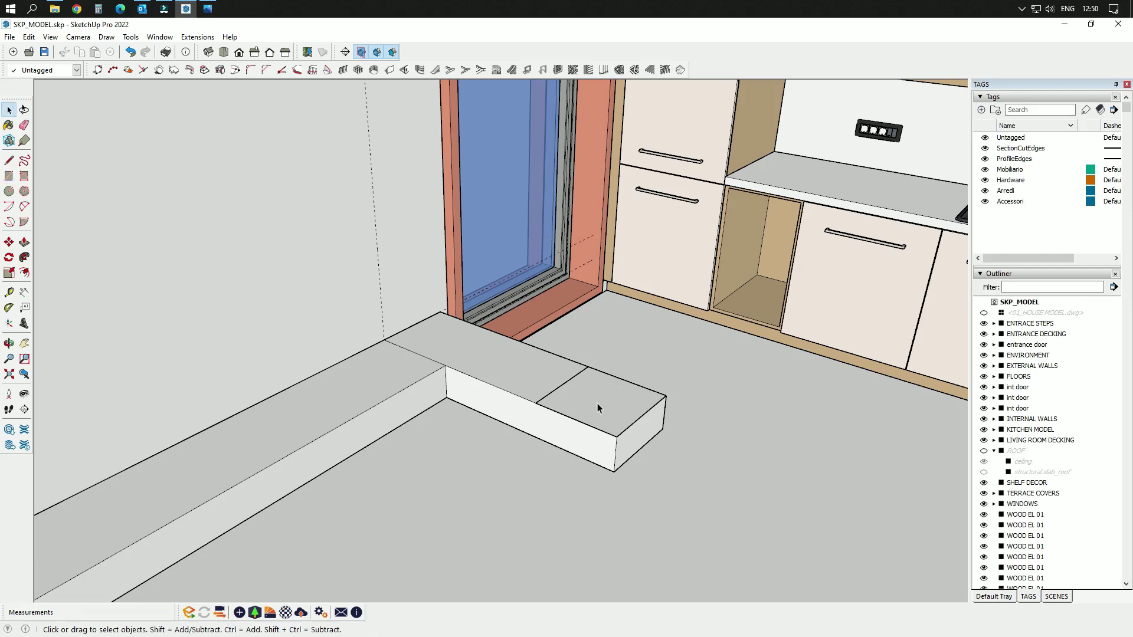
- Make the new rectangle on the short arm a group and rename it kitchen table
right_click(597, 408)
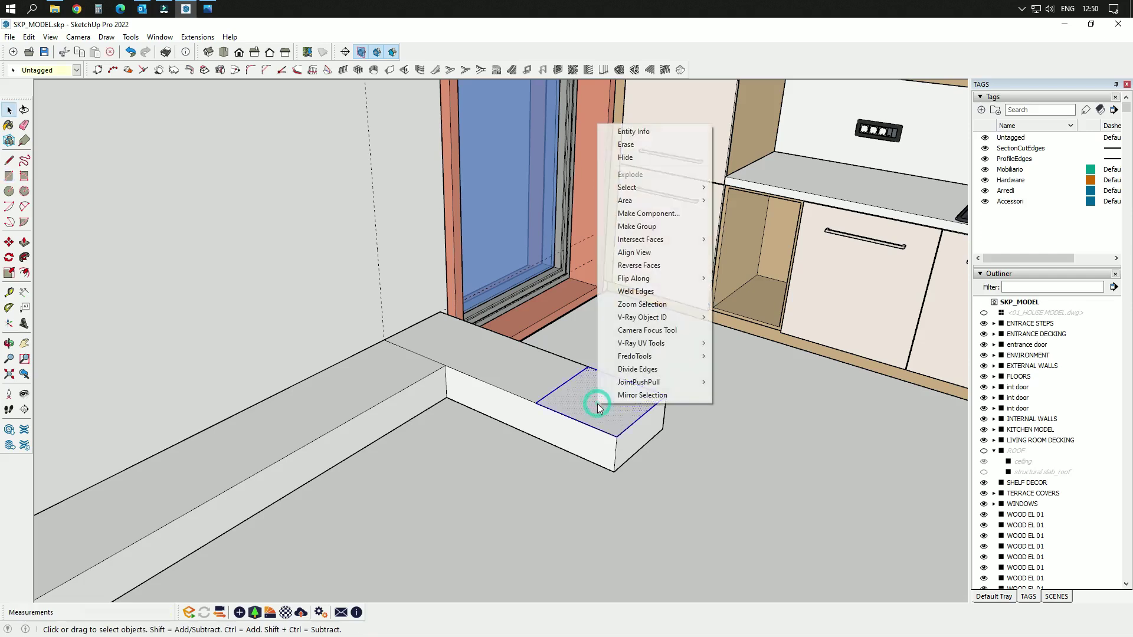
click(659, 227)
right_click(1034, 387)
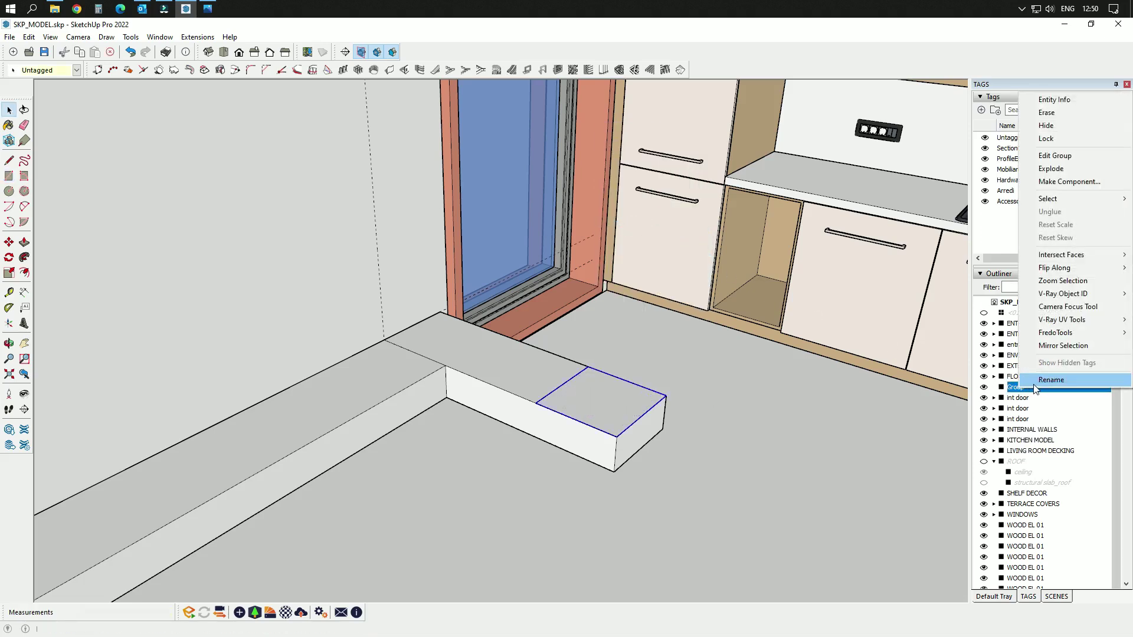
click(1034, 381)
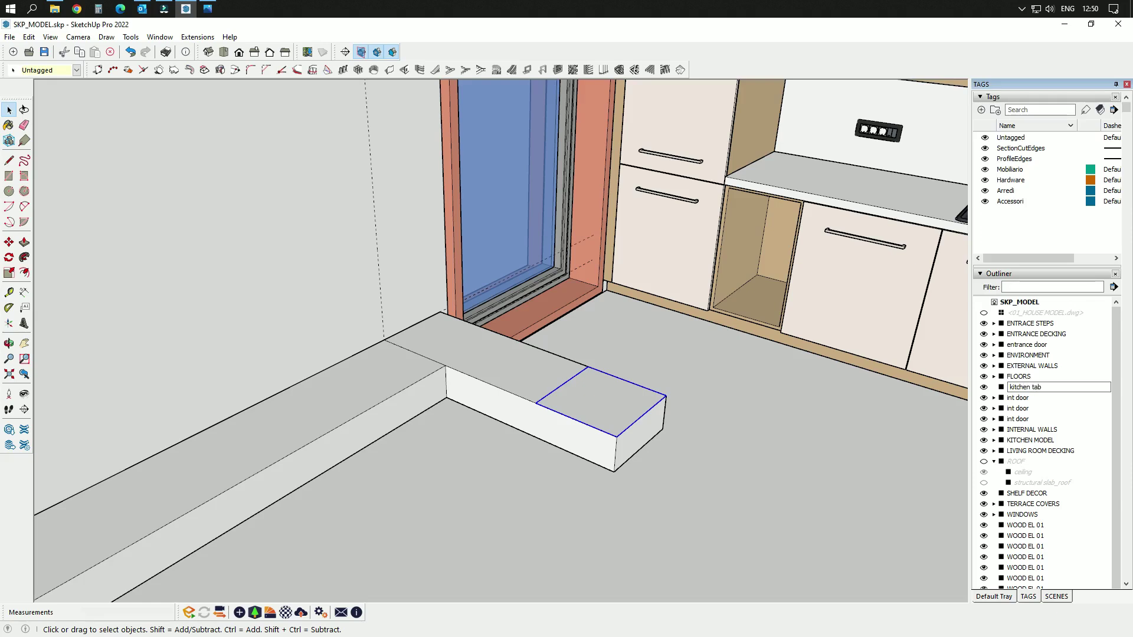
key(Return)
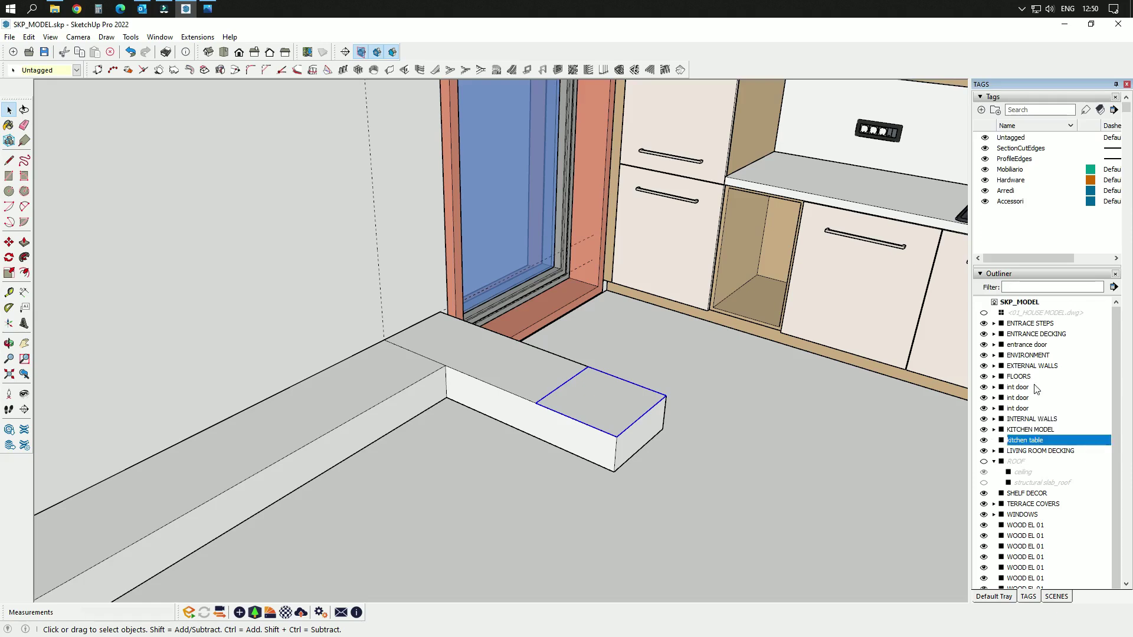
- Extrude the kitchen table rectangle upward into a 40 mm thick slab and leave the group
double_click(626, 403)
key(p)
click(624, 405)
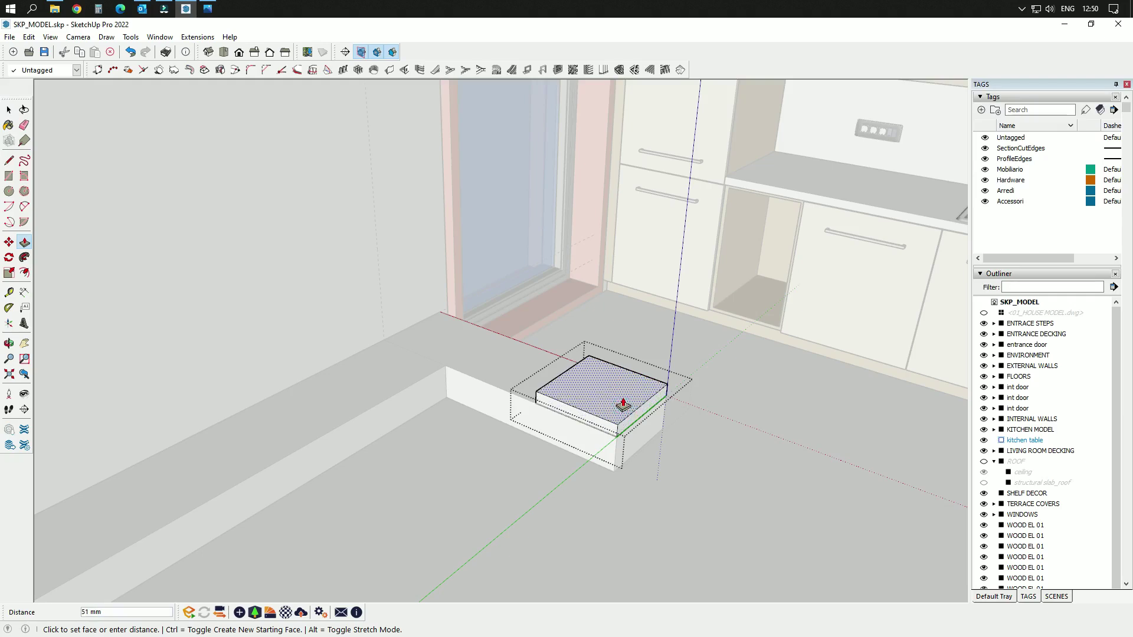
text(40)
key(Return)
key(space)
scroll(621, 453, up, 4)
key(Escape)
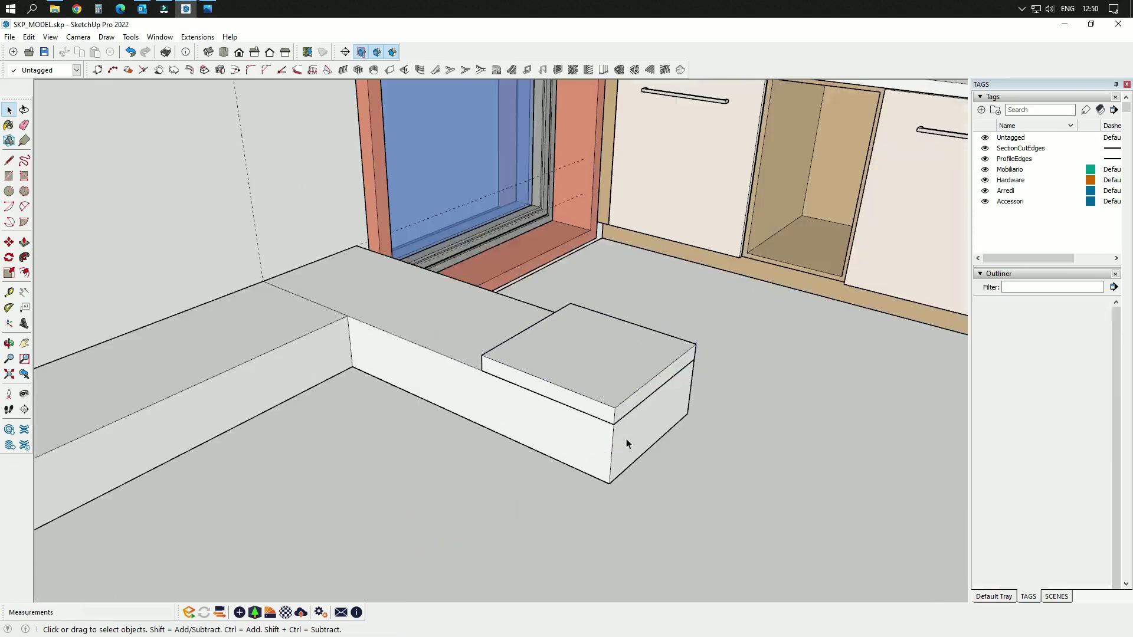
- Move the kitchen table slab straight up by 40 mm, off the shelf's upper face
click(617, 404)
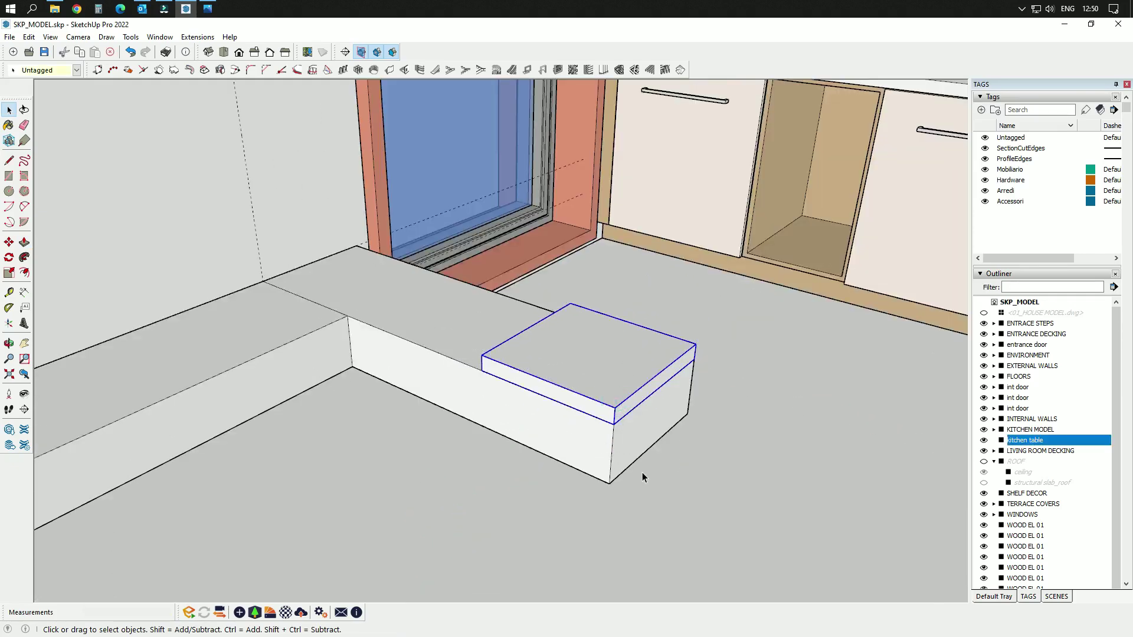
key(m)
click(613, 422)
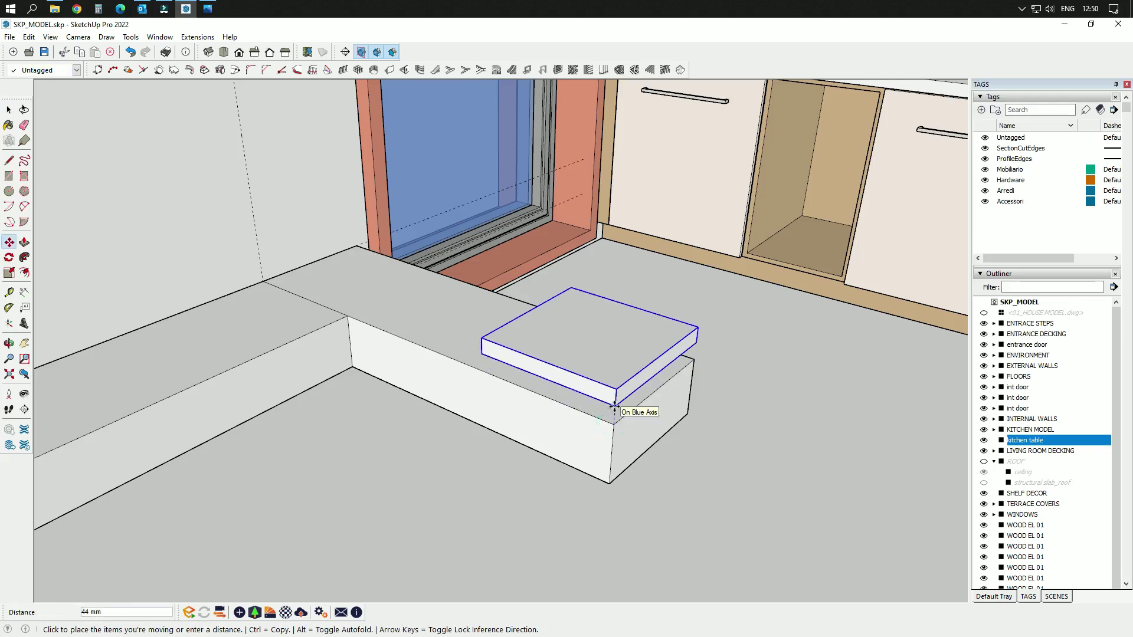
text(4)
key(Return)
- Copy the kitchen table slab upward twice at 80 mm intervals to make a stack of three
middle_drag(627, 463, 625, 430)
key(ctrl)
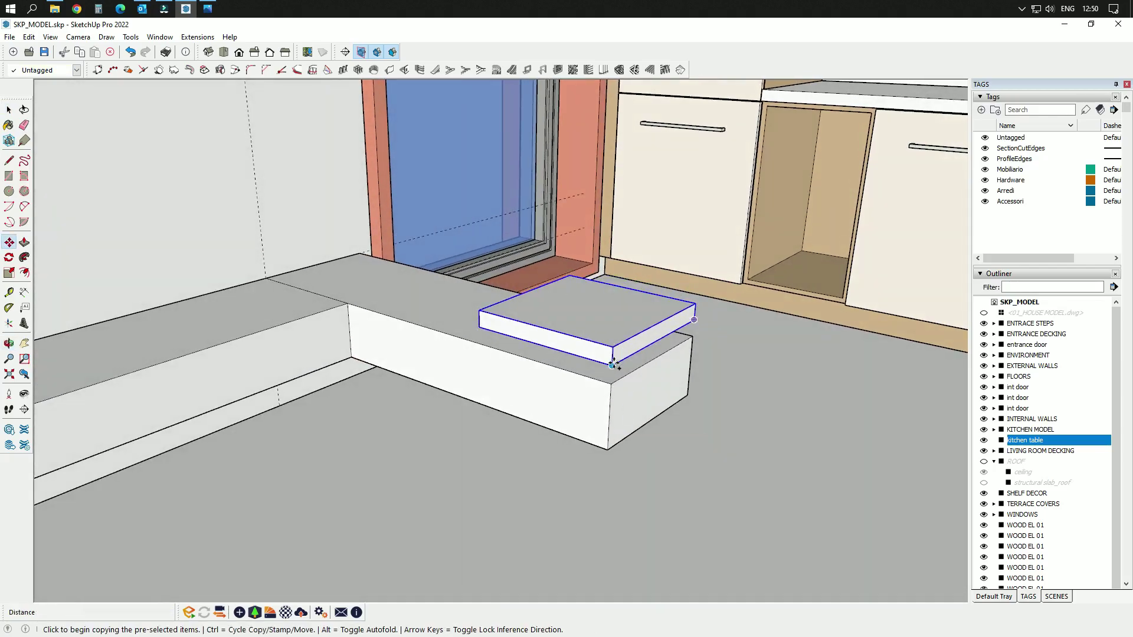
click(611, 366)
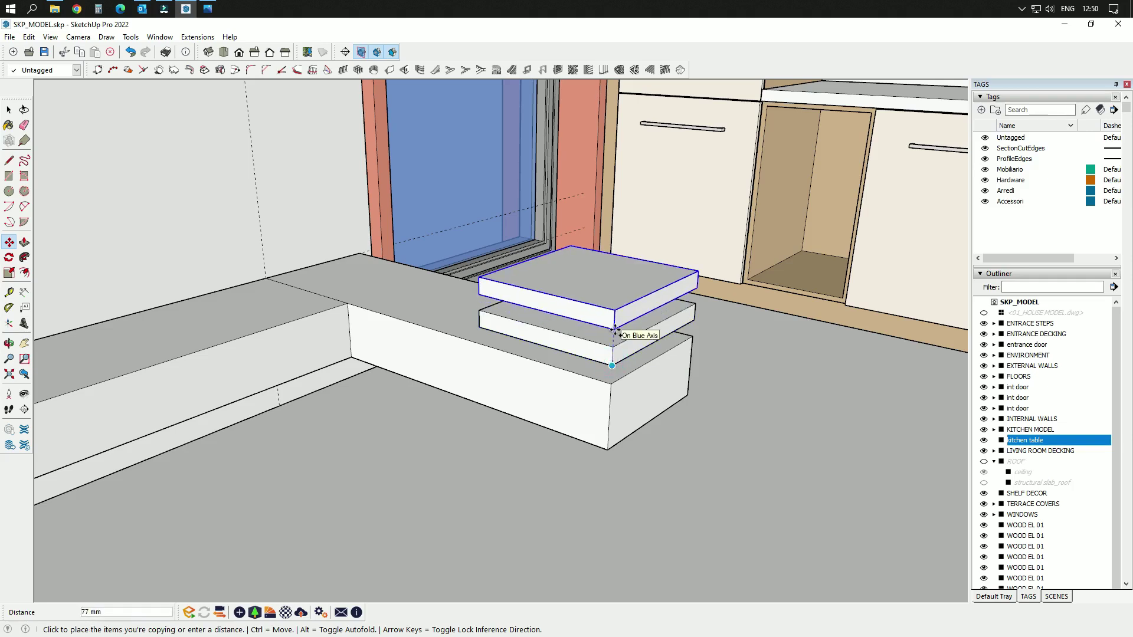
click(615, 328)
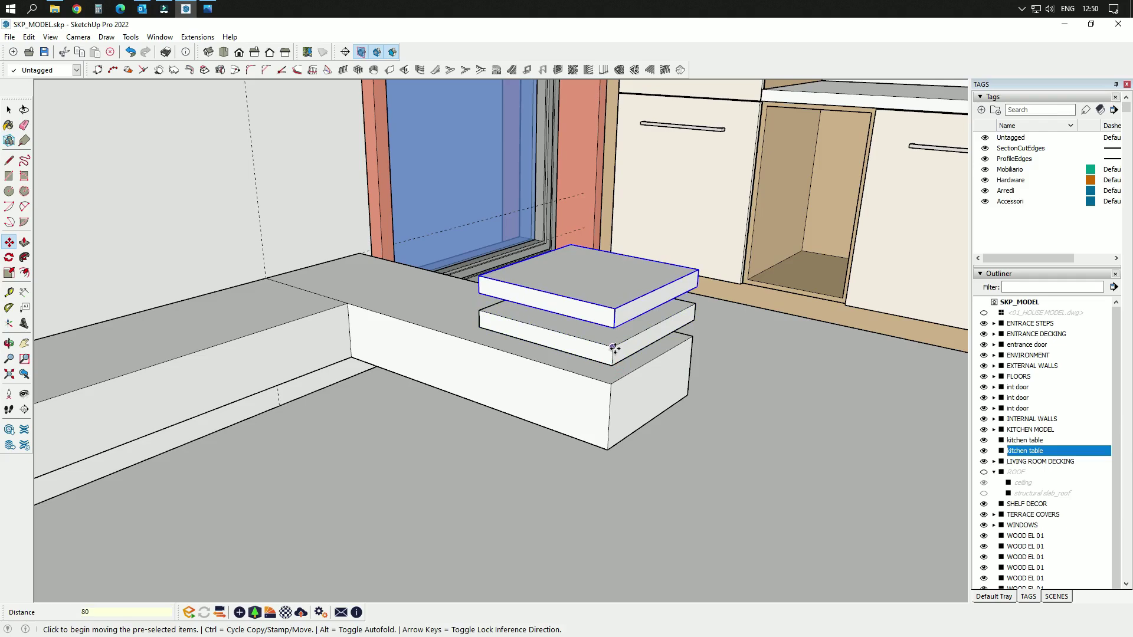
key(ctrl)
click(613, 347)
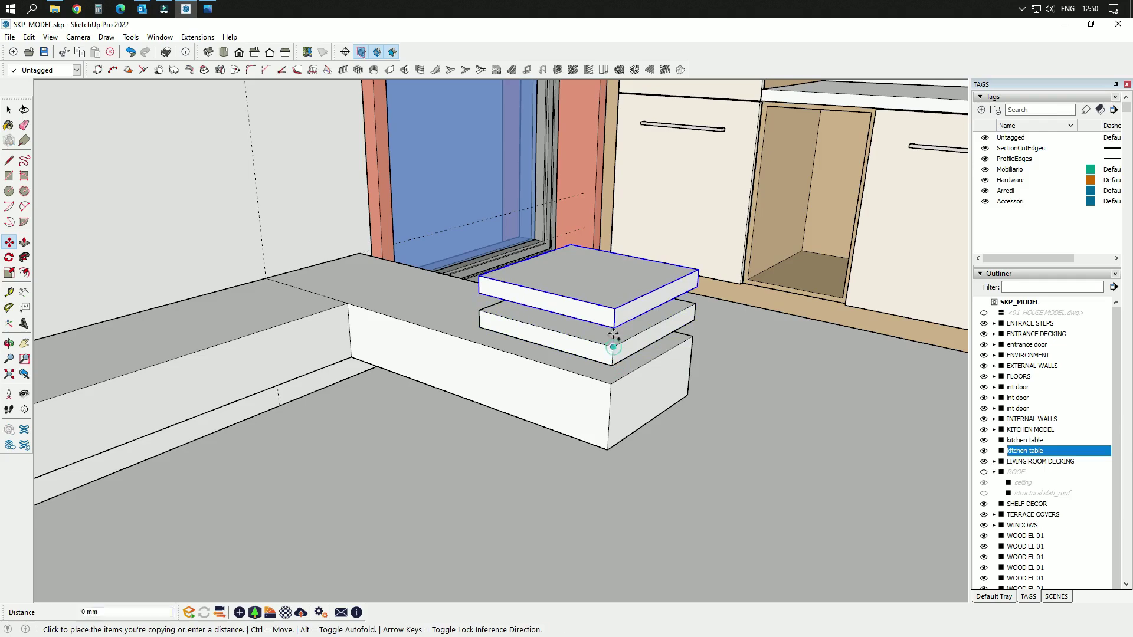
click(615, 305)
- Copy the two lower kitchen table slabs straight down 350 mm, using the shelf's lower corner as the end point
scroll(459, 419, down, 3)
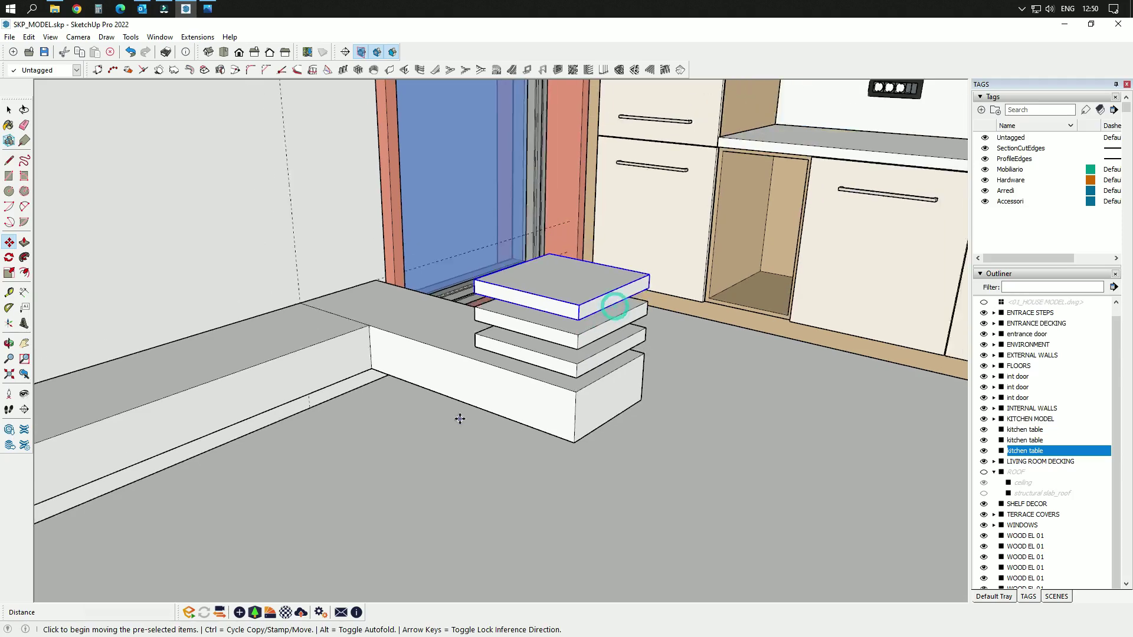
middle_drag(459, 421, 505, 366)
key(space)
click(575, 320)
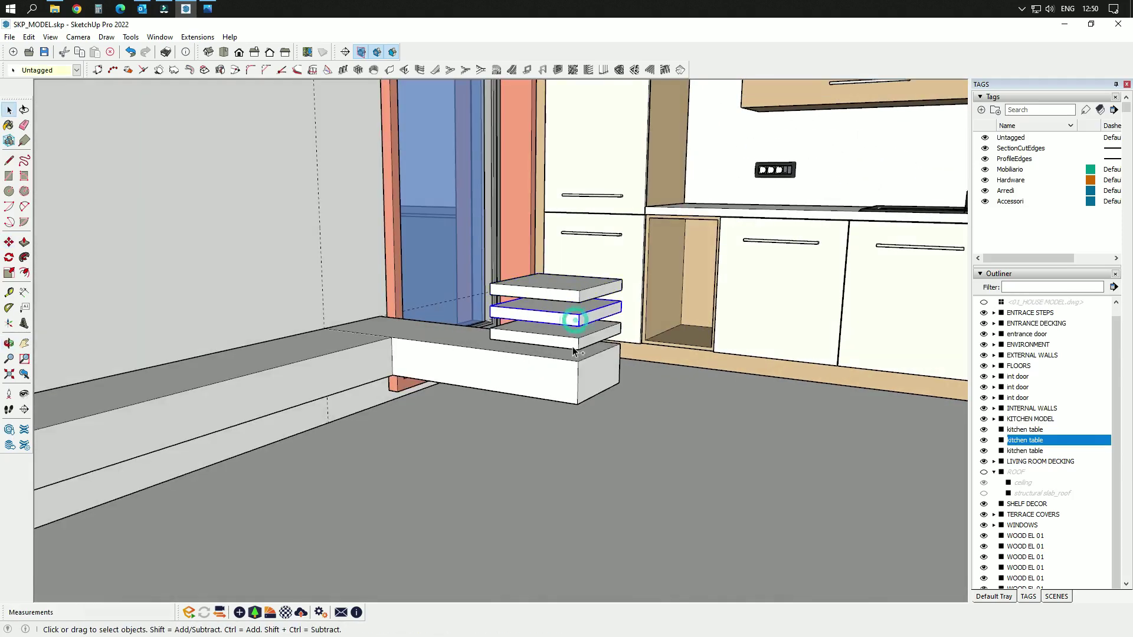
shift+click(575, 346)
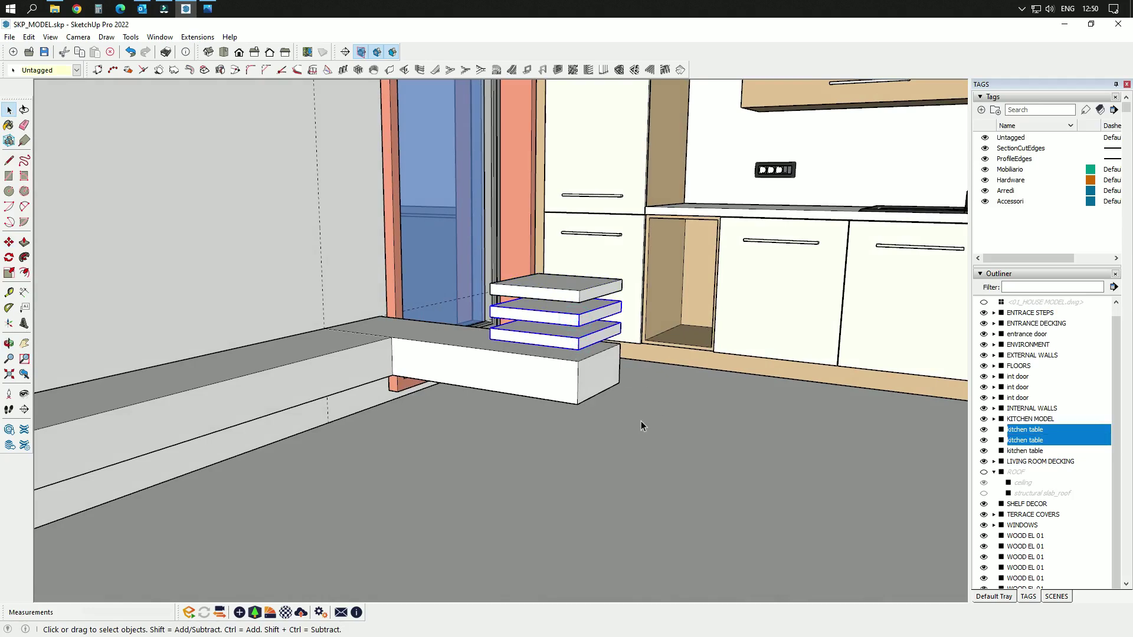
key(m)
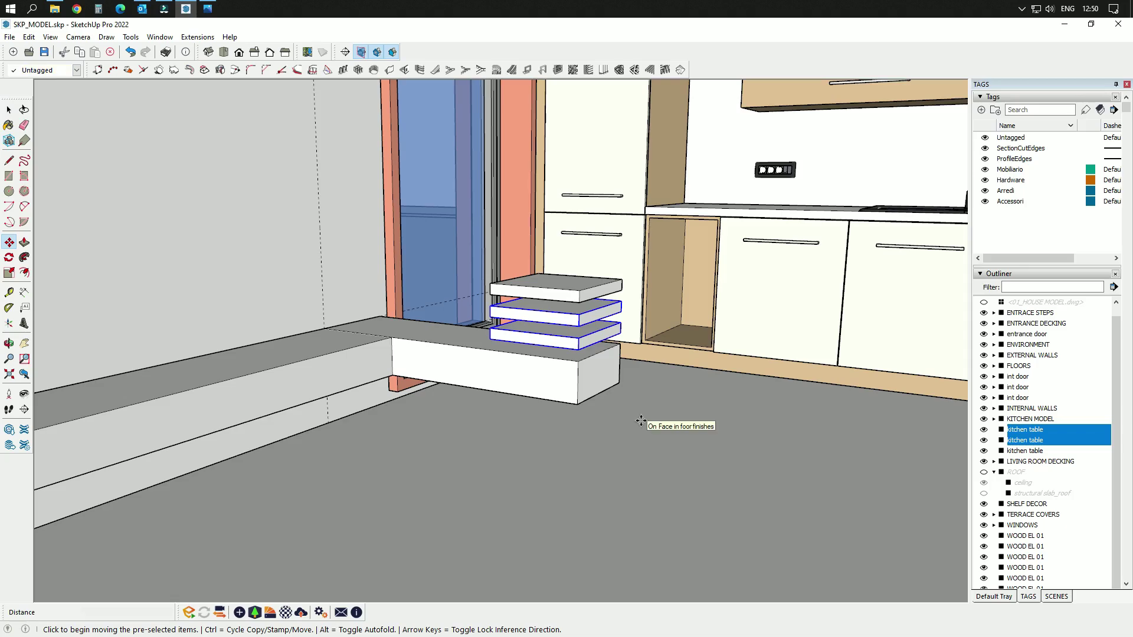
key(ctrl)
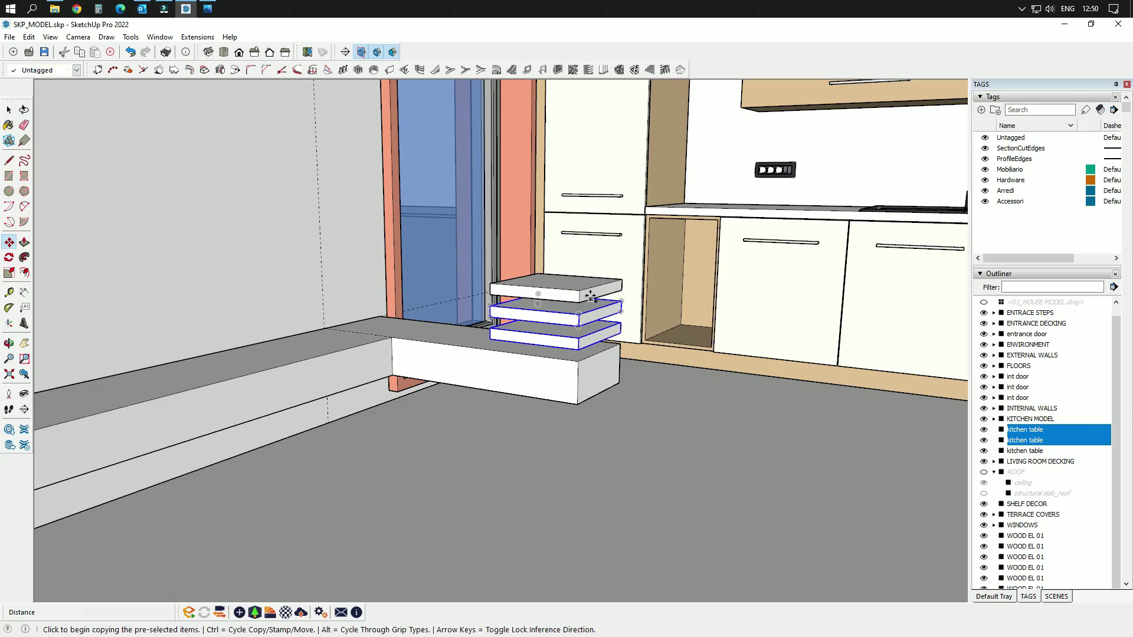
scroll(591, 297, up, 4)
click(565, 317)
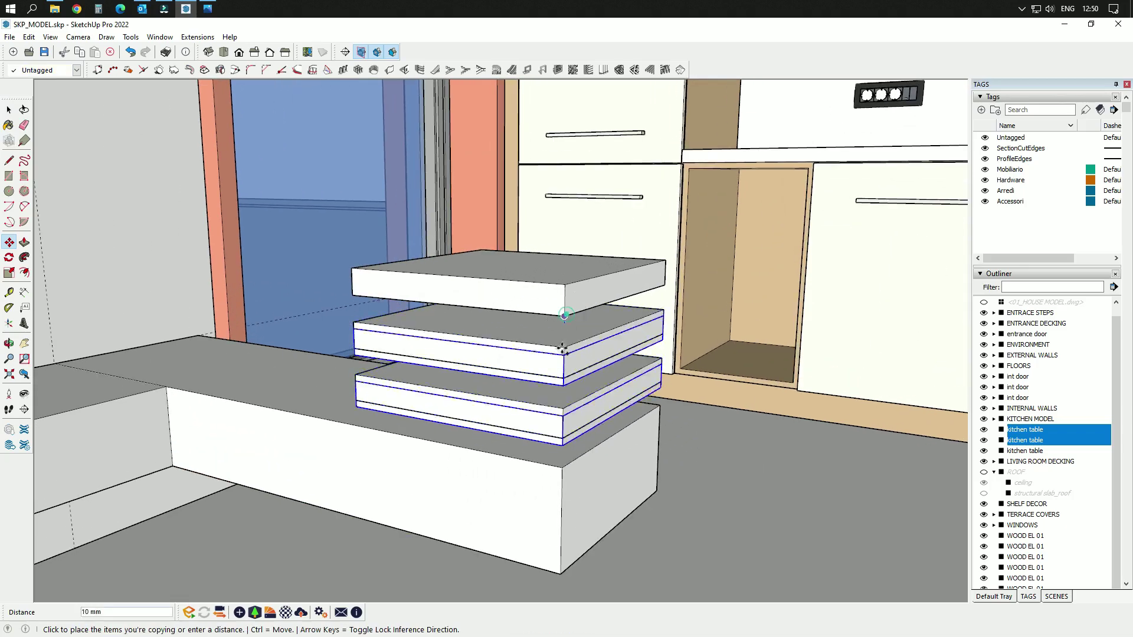
scroll(560, 448, down, 2)
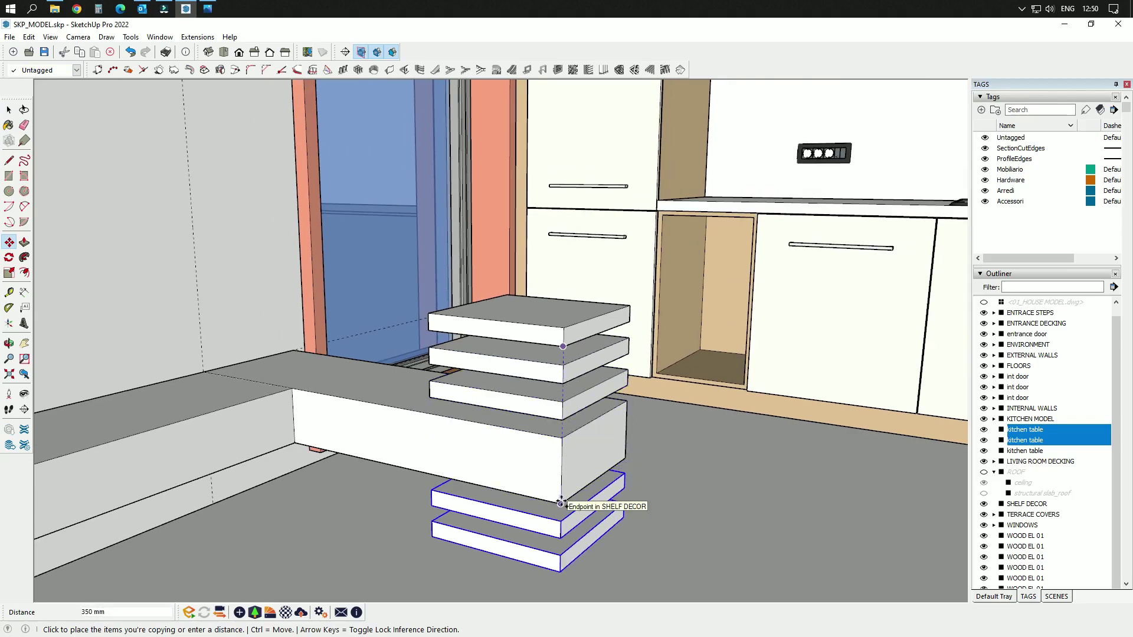
click(561, 500)
middle_drag(561, 499, 538, 518)
scroll(539, 517, up, 2)
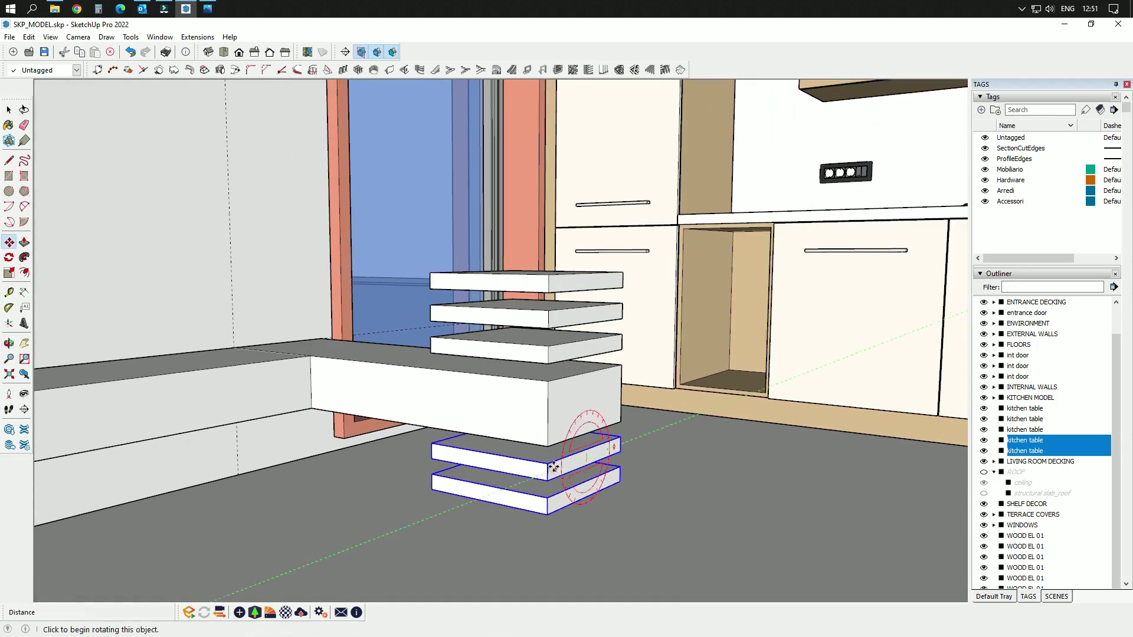
key(ctrl)
click(549, 447)
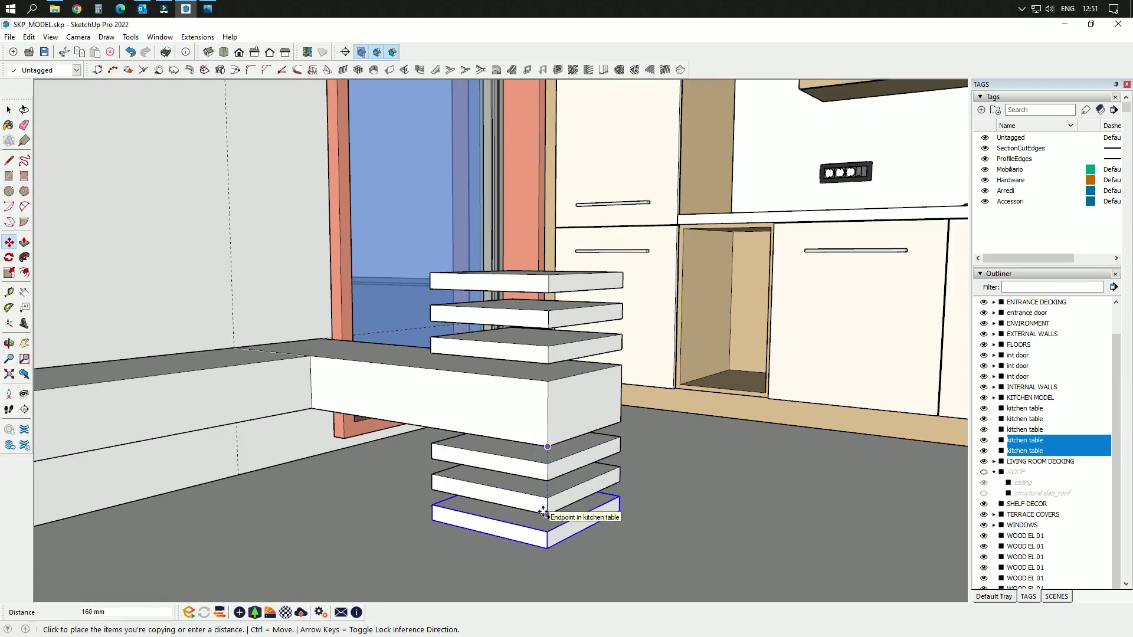
key(Escape)
key(space)
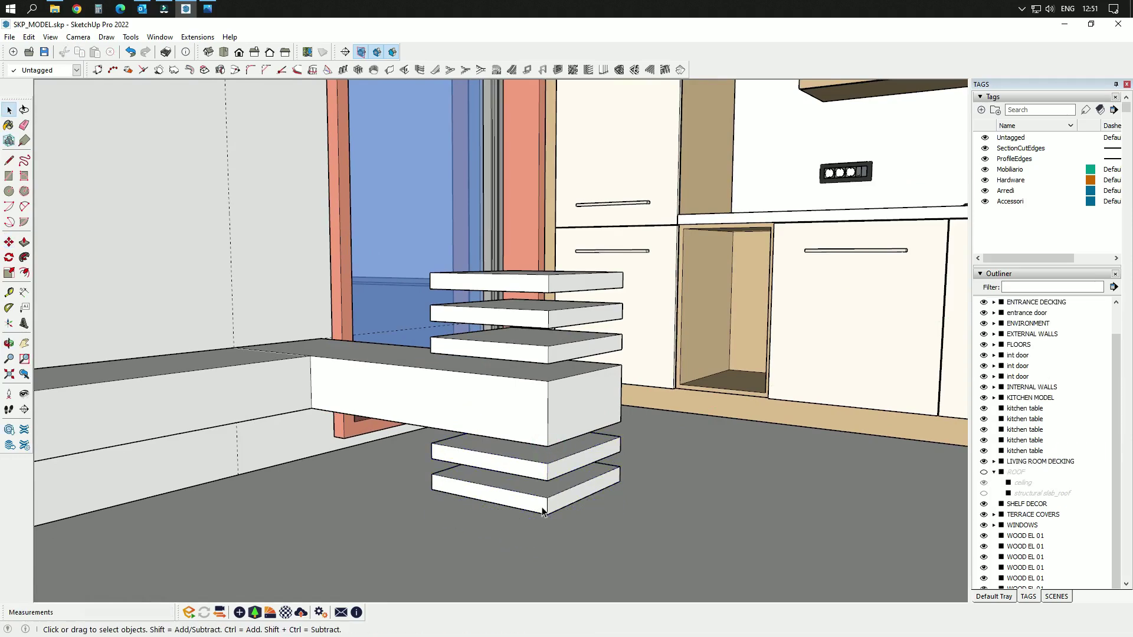
- Copy the lowest slab downward by the existing slab spacing to make a third slab beneath the shelf
click(546, 501)
key(m)
key(ctrl)
click(550, 479)
click(547, 518)
- Move the new lowest slab straight down by 10 mm
middle_drag(622, 550, 502, 534)
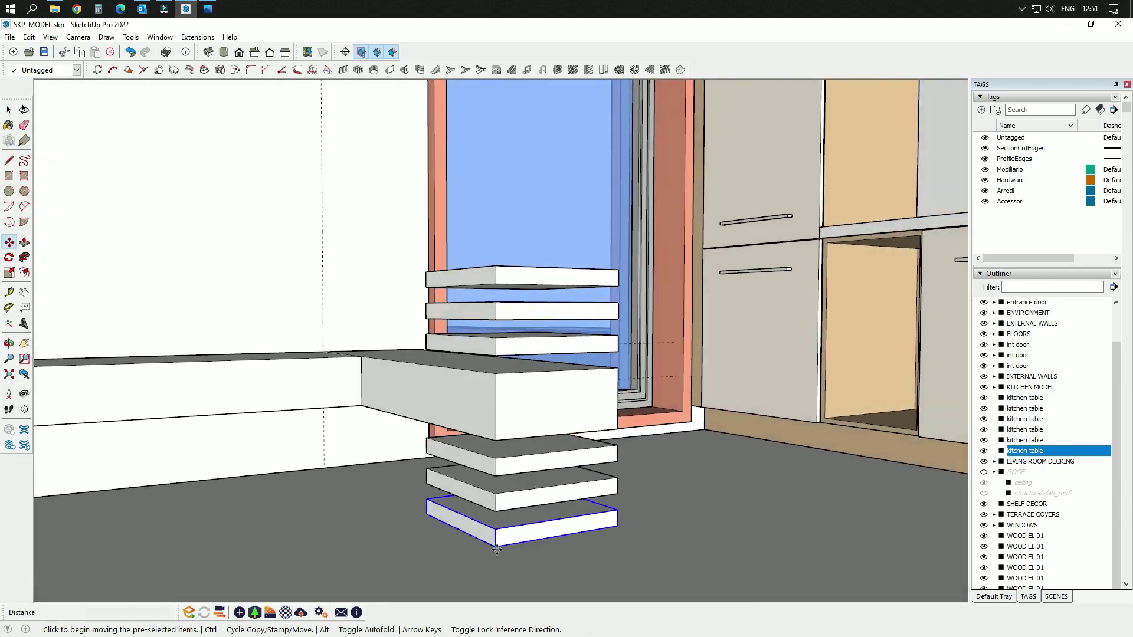
click(497, 550)
text(10)
key(Return)
middle_drag(441, 517, 472, 551)
middle_drag(637, 374, 539, 470)
scroll(460, 331, up, 3)
key(space)
key(r)
click(365, 487)
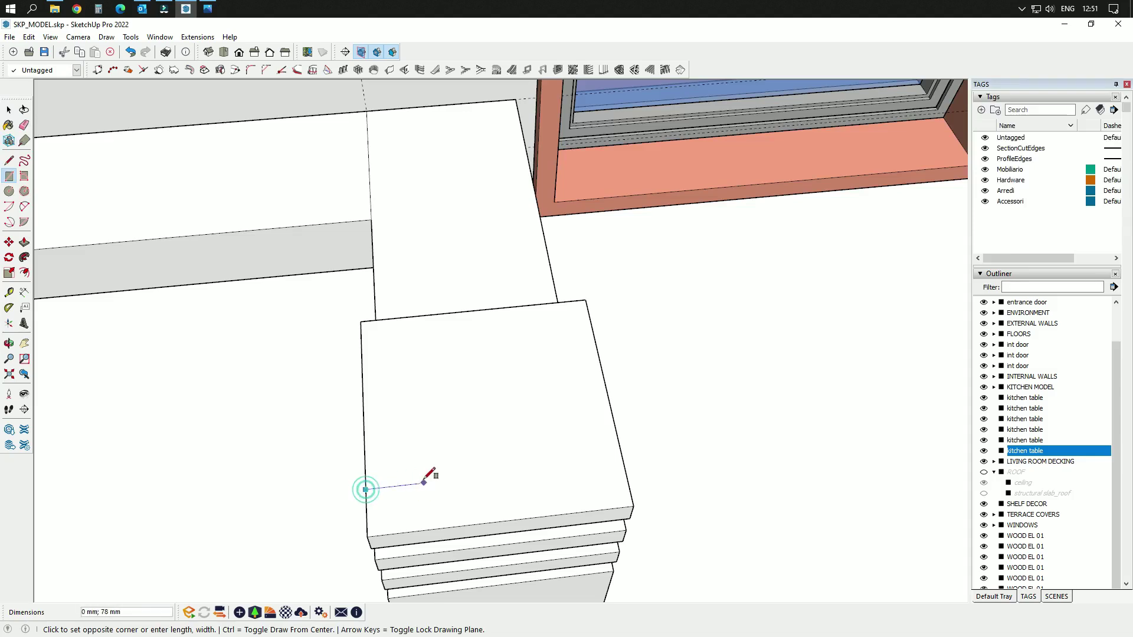
key(Escape)
- Place a guide line inset from each of the two long-side edges of the uppermost slab's top face
key(t)
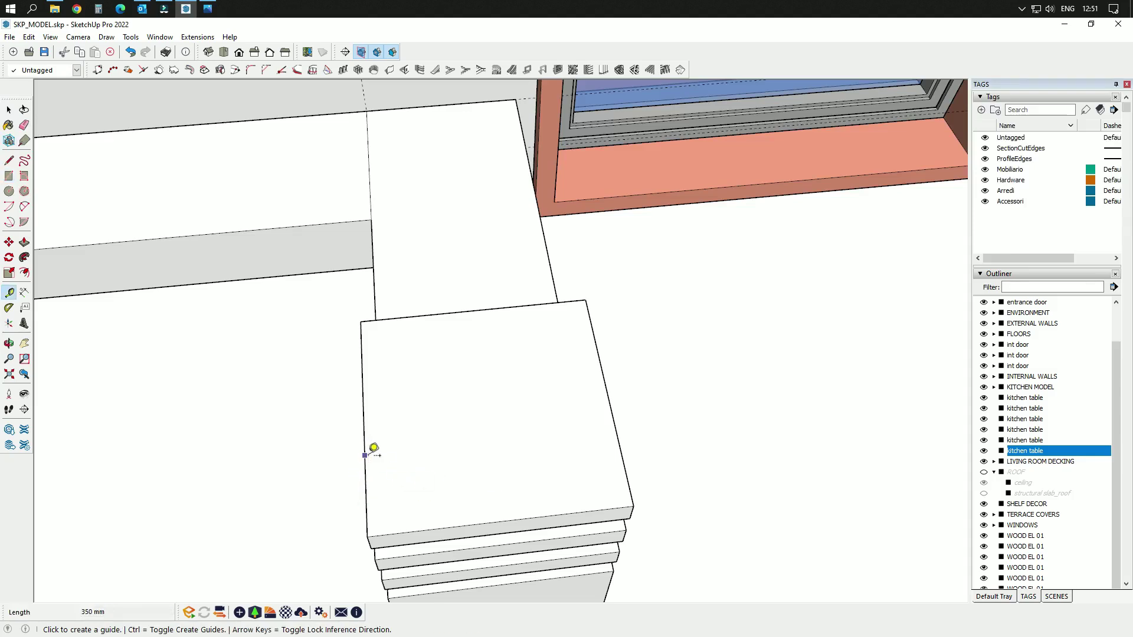
click(365, 472)
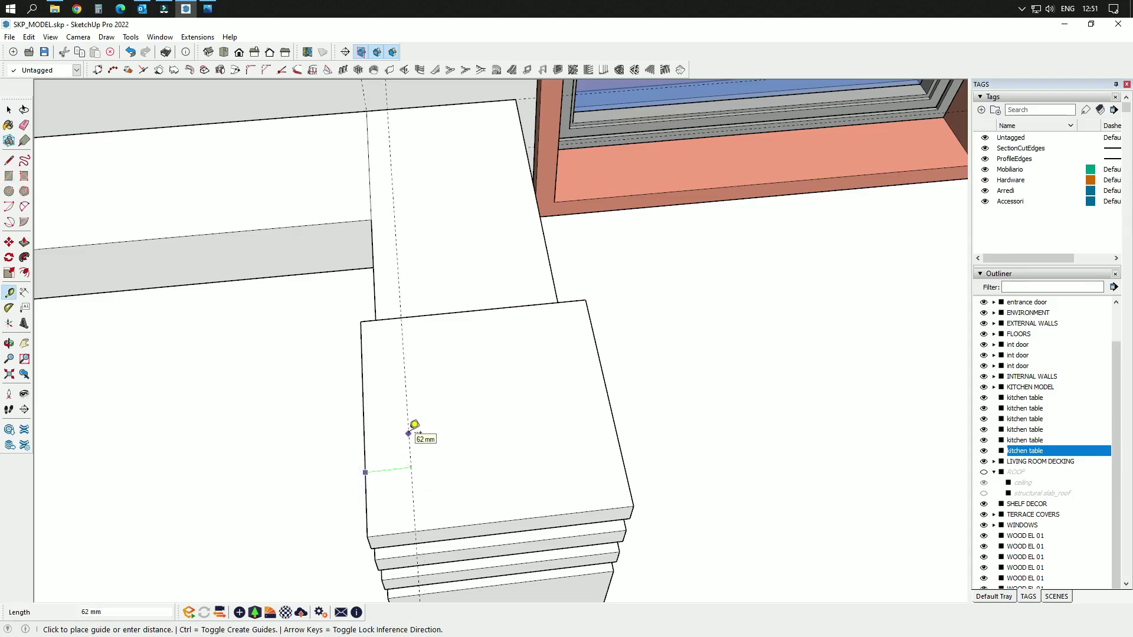
click(422, 434)
click(614, 430)
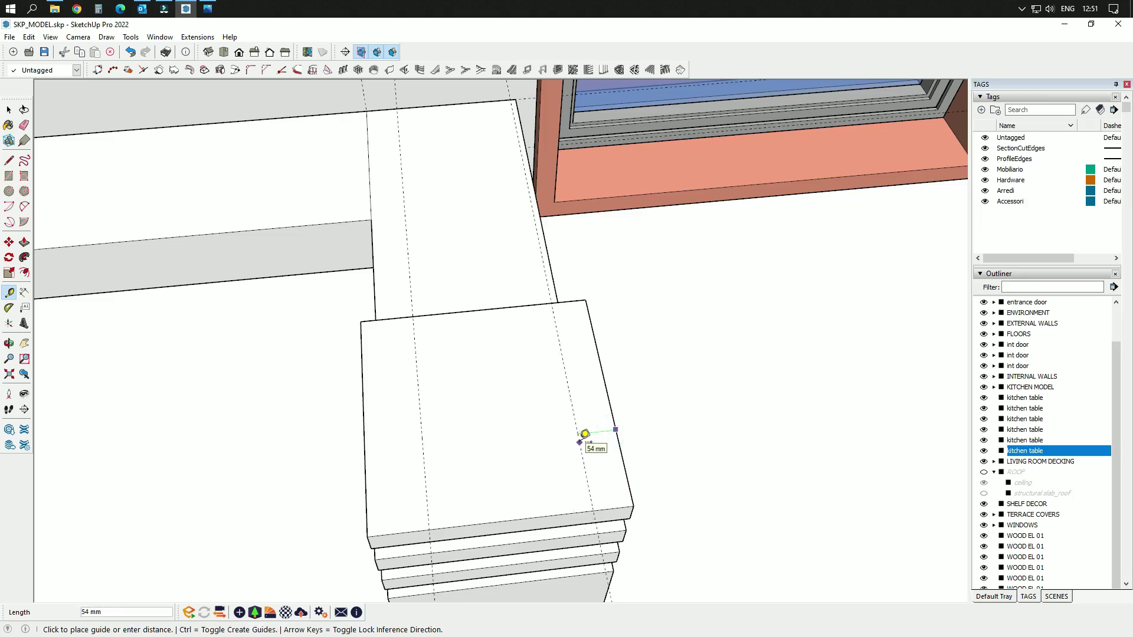
click(584, 433)
- Add two crossing guides inset from the slab's remaining edges, placing the one from the outer end at 80 mm
click(371, 399)
key(Escape)
click(401, 317)
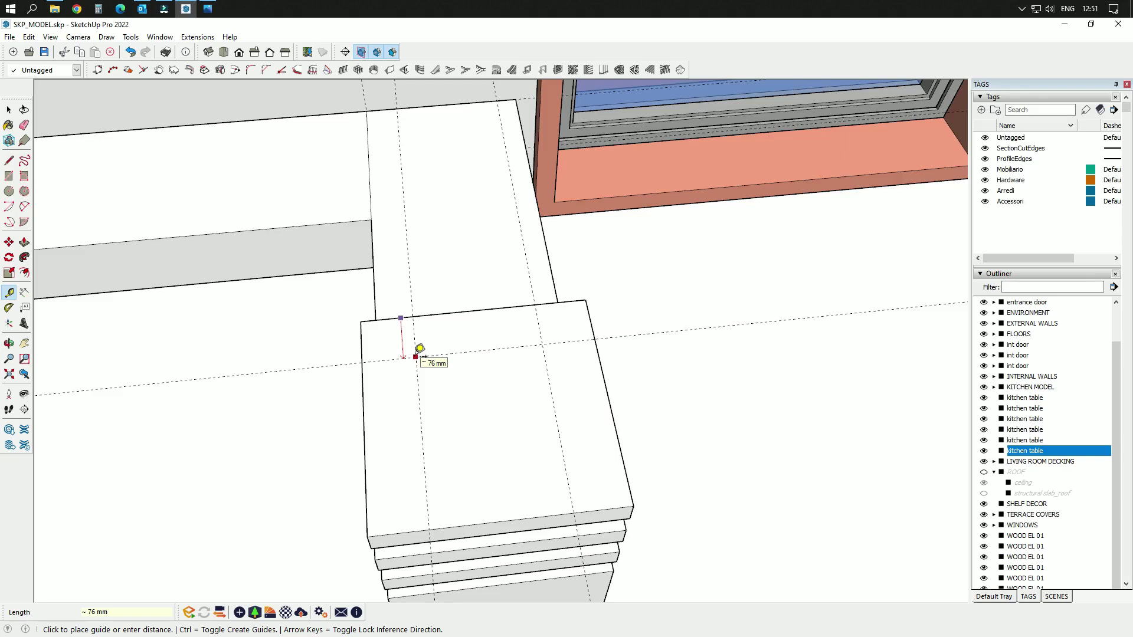
click(406, 531)
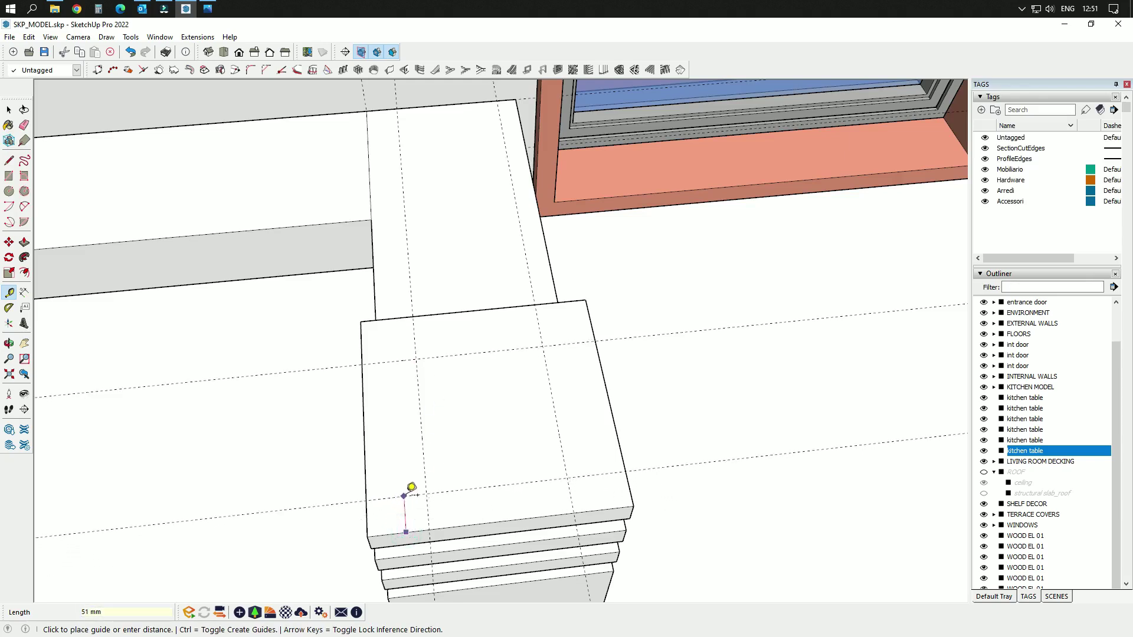
text(80)
key(Return)
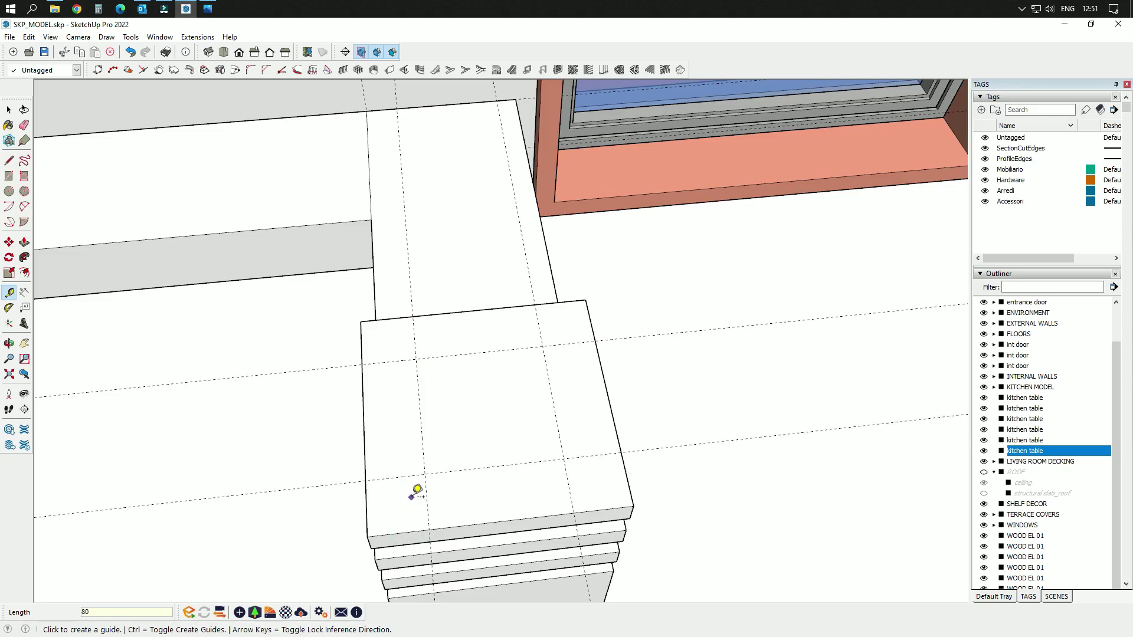
- Draw a circle of 20 mm radius centred on a guide intersection on the uppermost slab, near its inner corner
click(9, 191)
click(416, 362)
key(Escape)
click(416, 358)
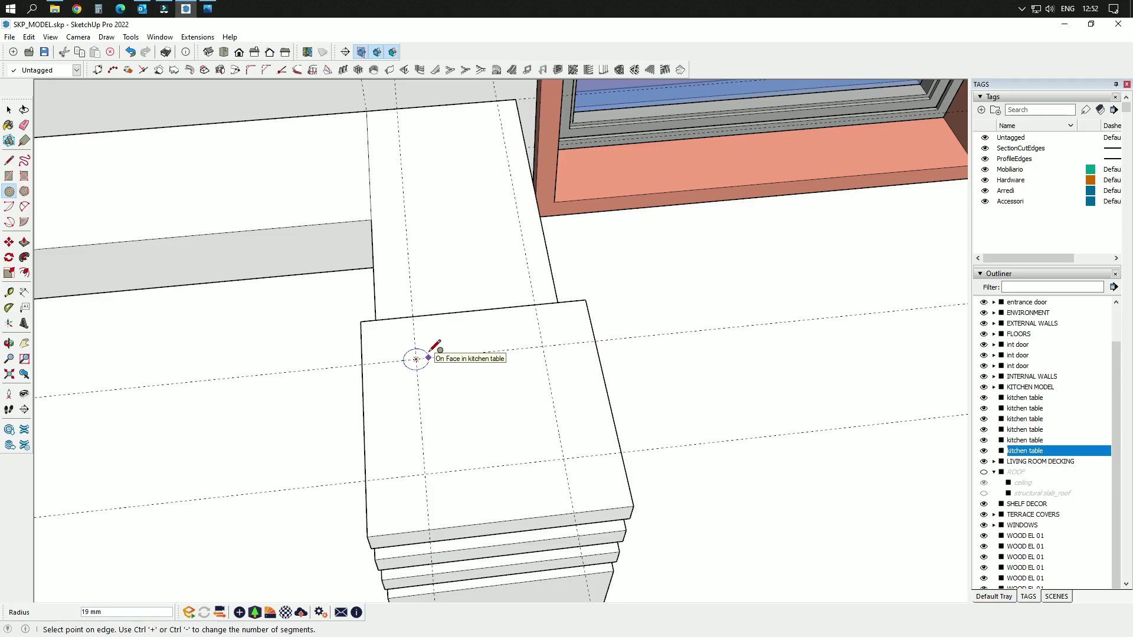
text(20)
key(Return)
- Make the circle and its face a group
key(space)
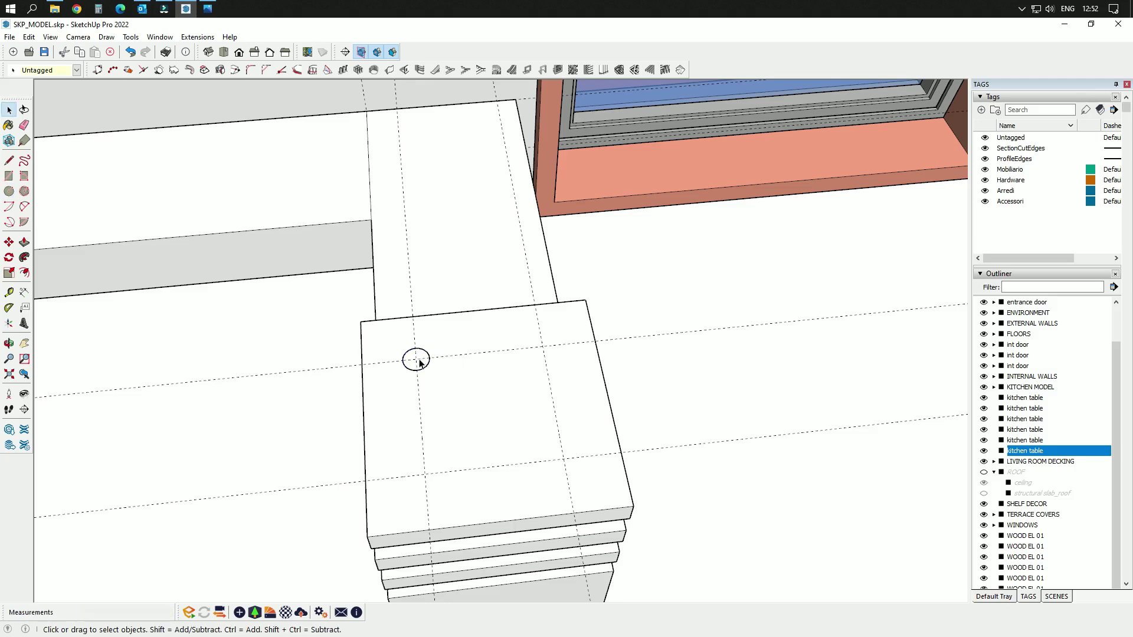
scroll(419, 361, up, 4)
click(425, 373)
right_click(428, 379)
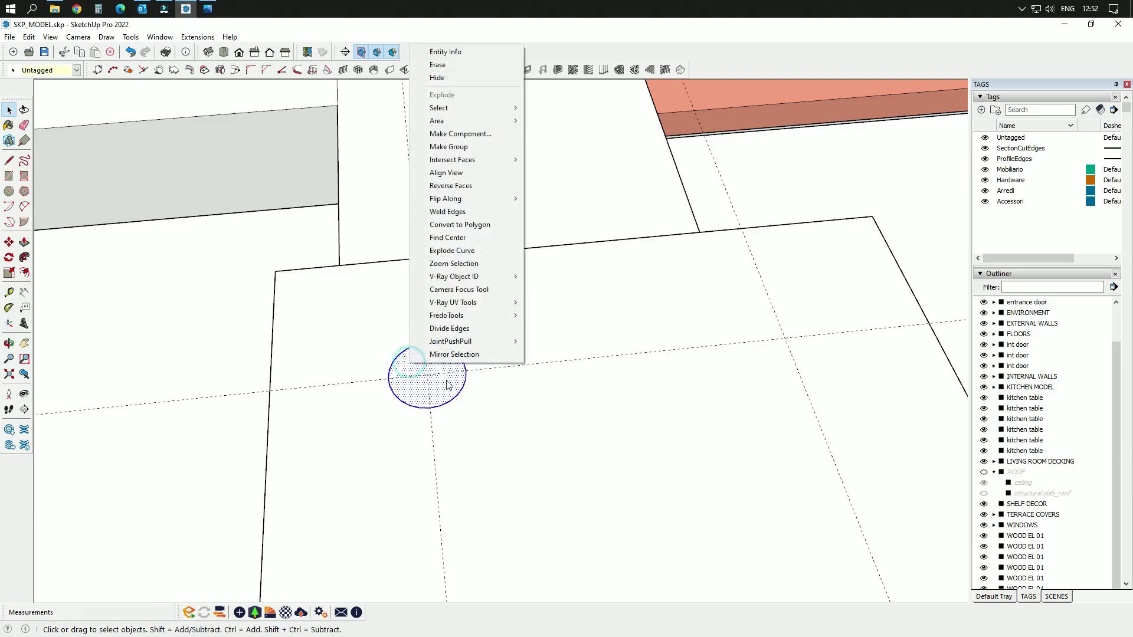
click(452, 146)
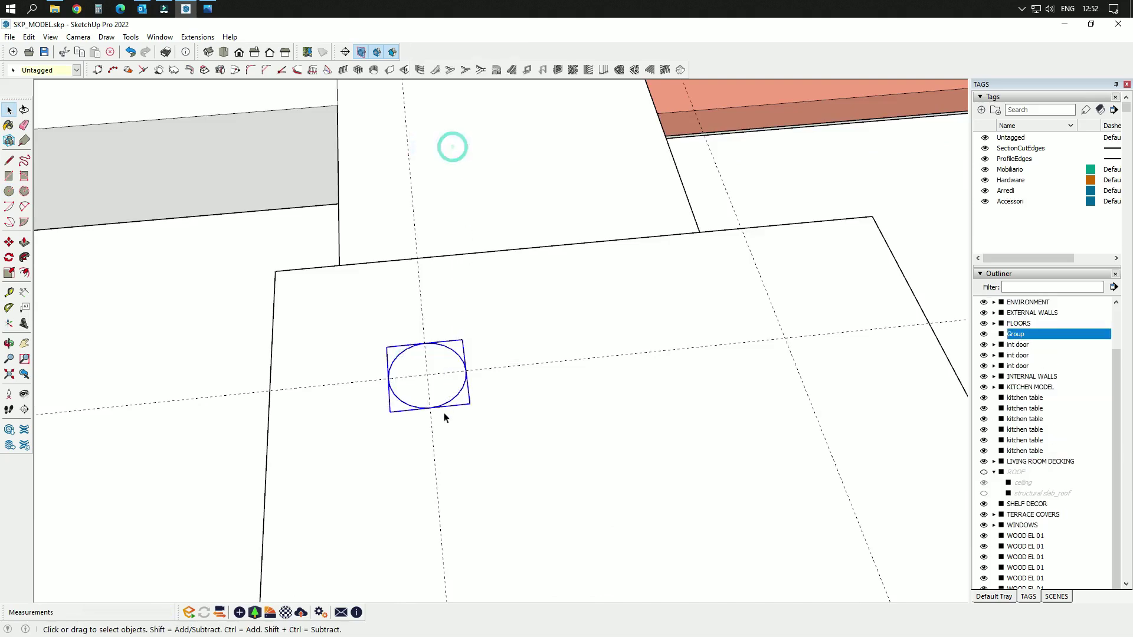
- Open the circle group and extrude its face 600 mm down to the lowest slab to form a round post
double_click(446, 392)
scroll(702, 242, down, 2)
middle_drag(481, 422, 625, 460)
key(p)
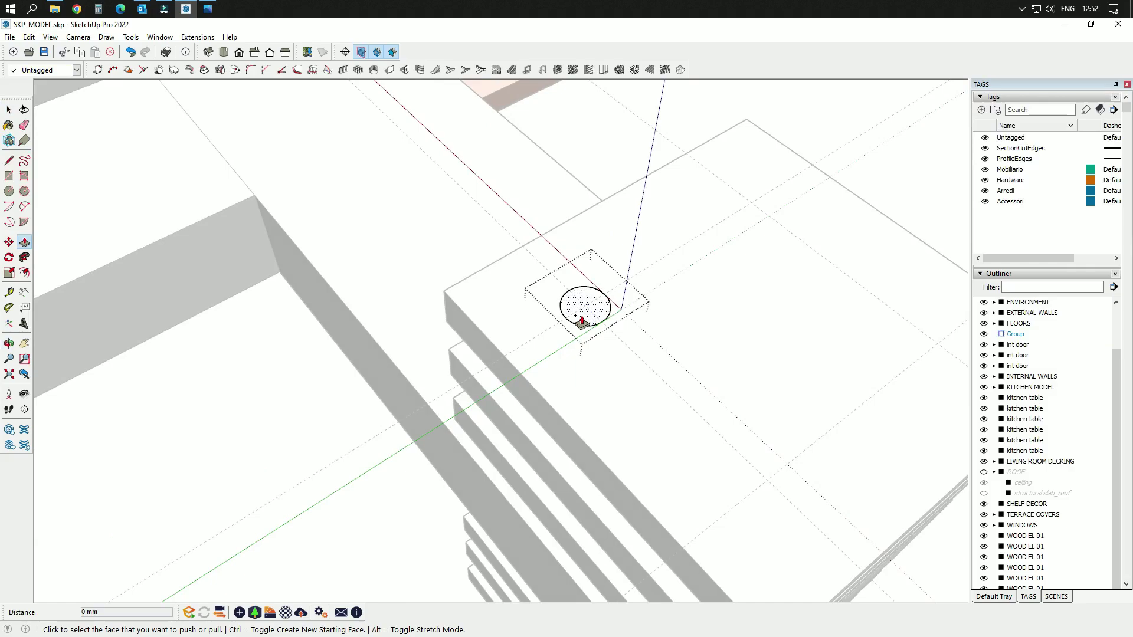
middle_drag(533, 521, 621, 169)
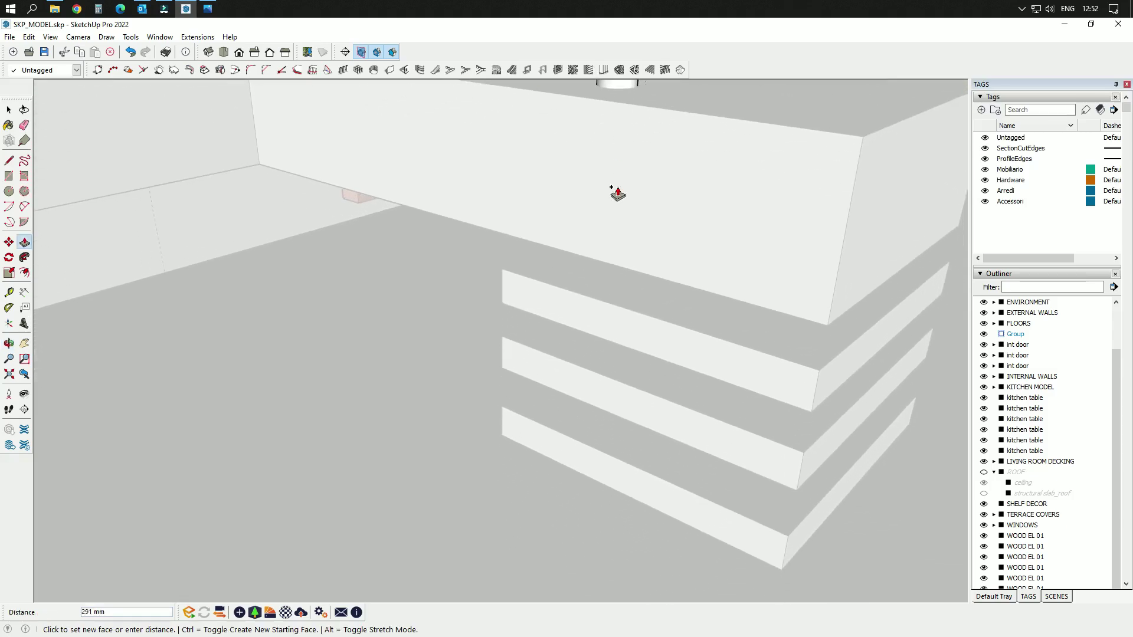
click(588, 453)
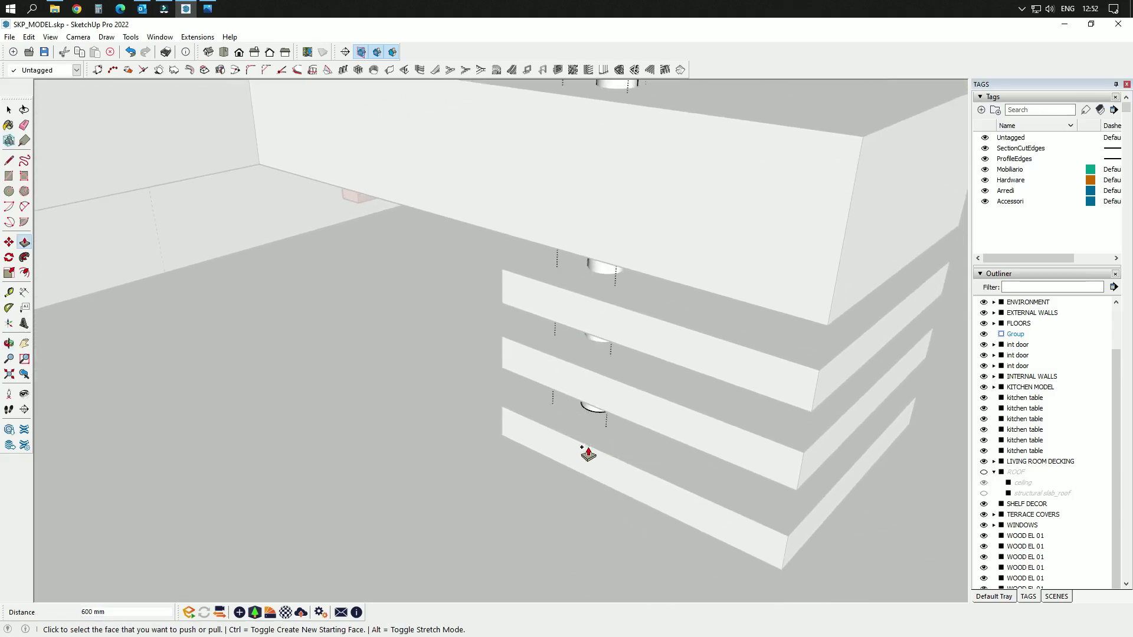
- Push the post's top face down 40 mm, to the underside of the uppermost slab, and leave the group
scroll(587, 450, down, 10)
scroll(501, 236, up, 10)
key(space)
key(p)
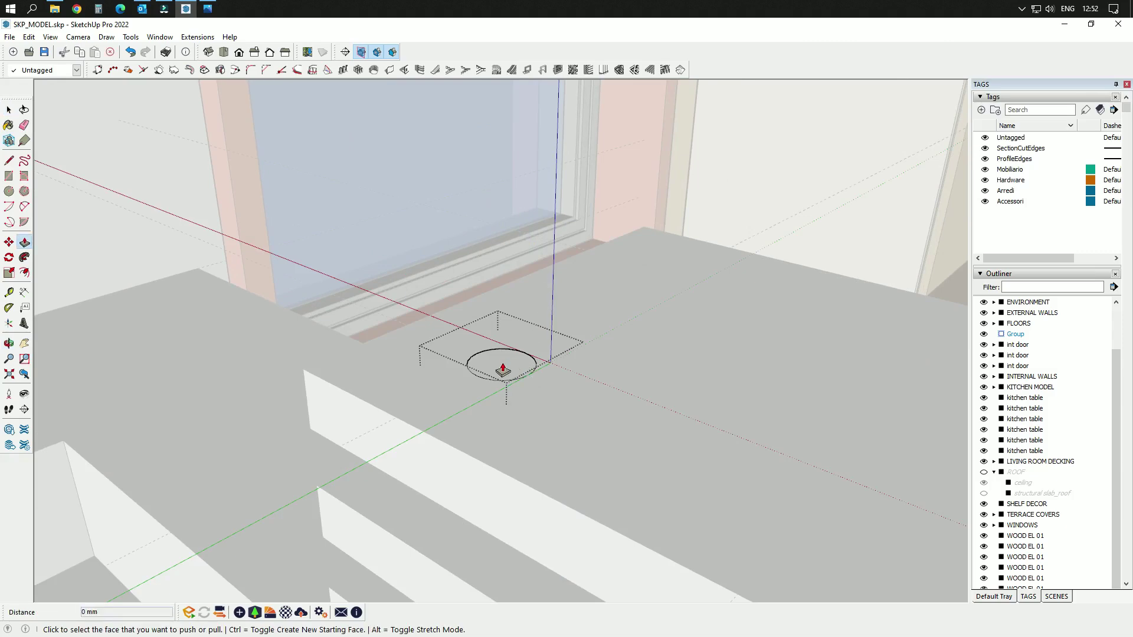
click(506, 373)
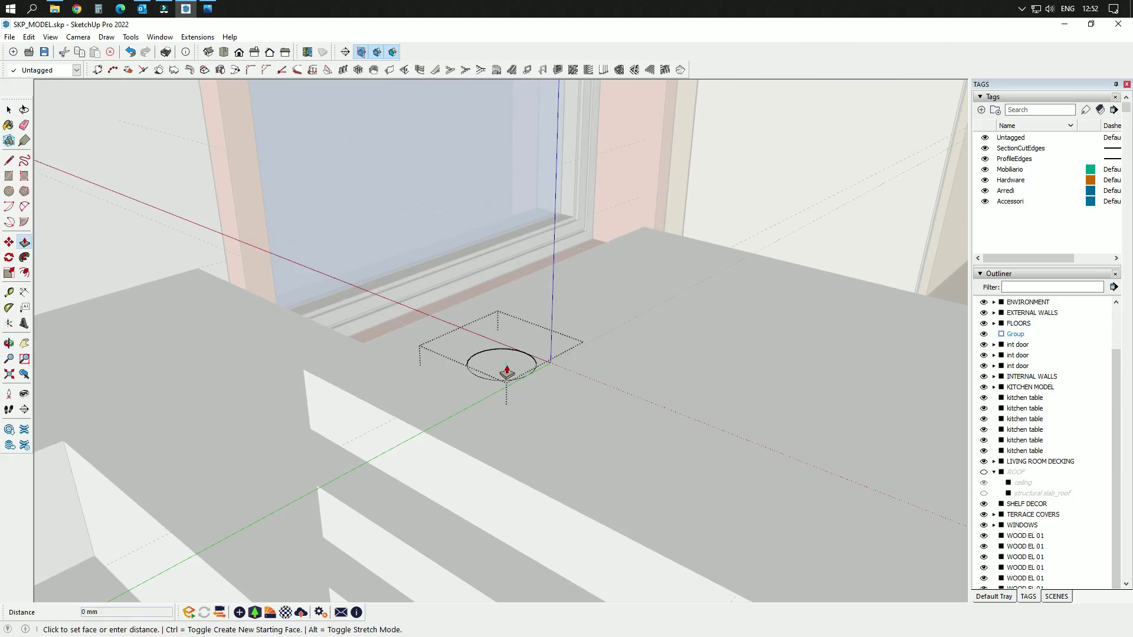
click(497, 546)
scroll(536, 321, down, 3)
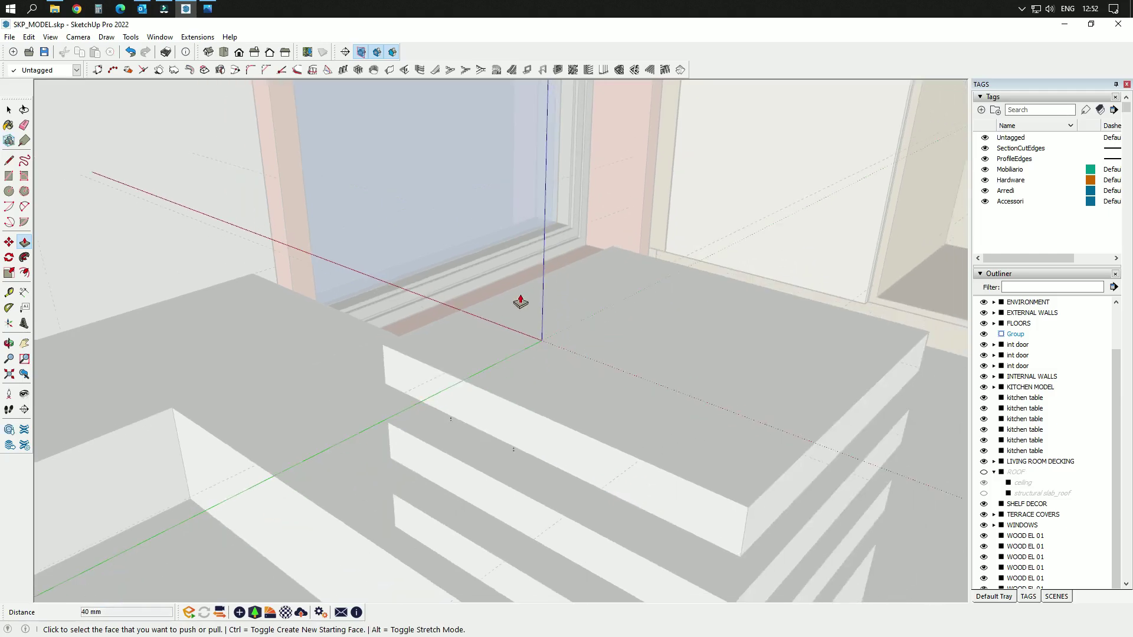
key(space)
middle_drag(575, 483, 640, 384)
click(544, 377)
- Copy the round post to the other three guide intersections, using its own guide intersection as the base point
middle_drag(715, 348, 466, 503)
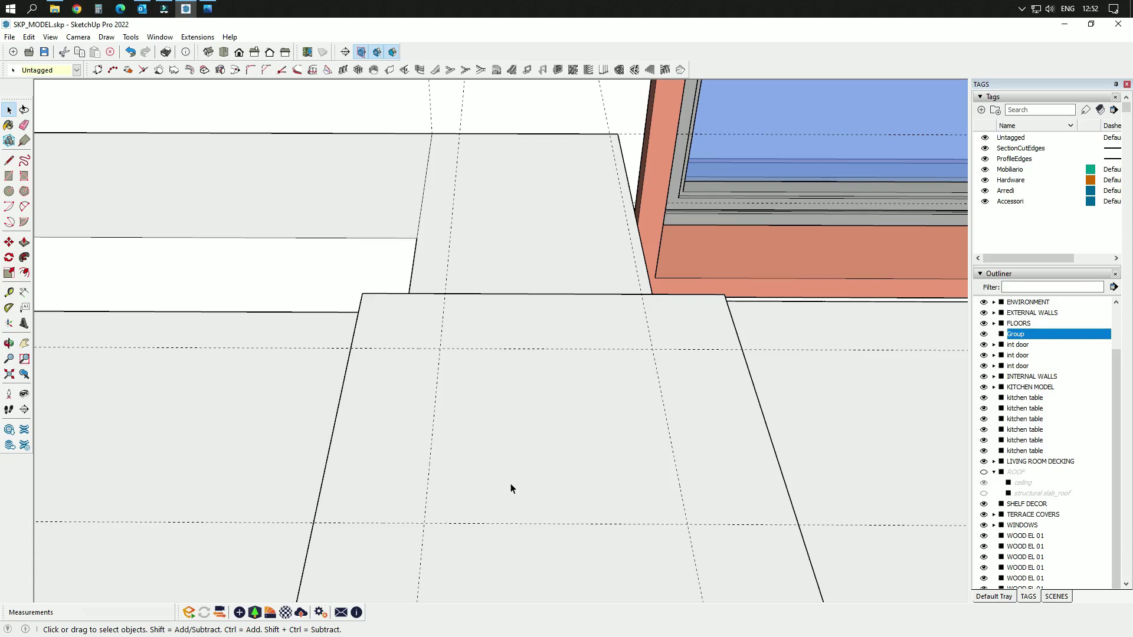
key(m)
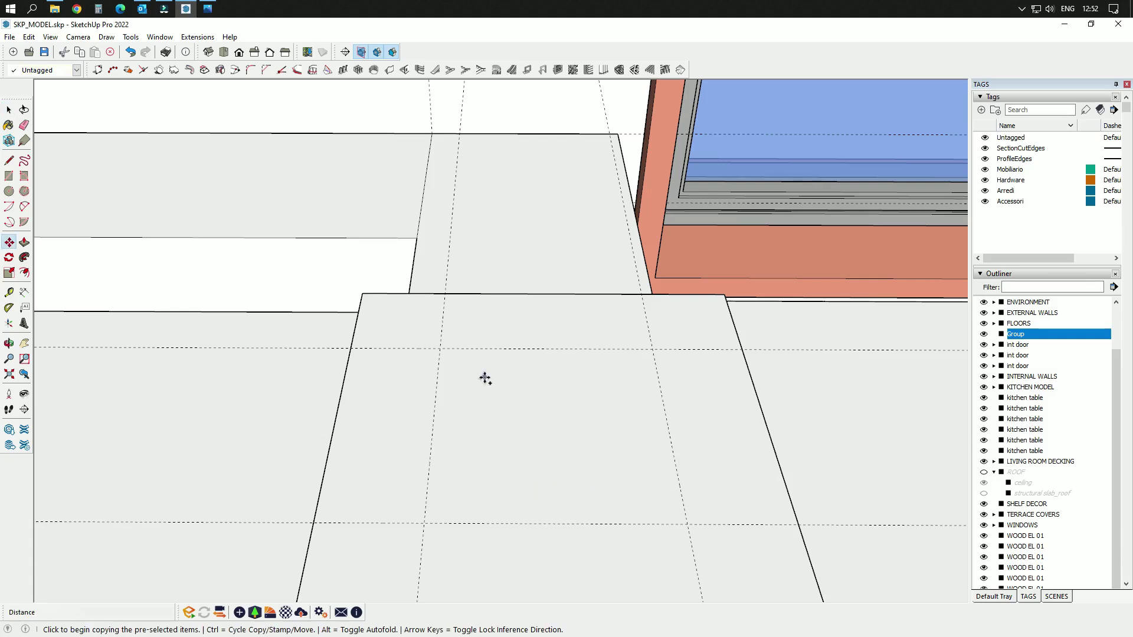
key(ctrl)
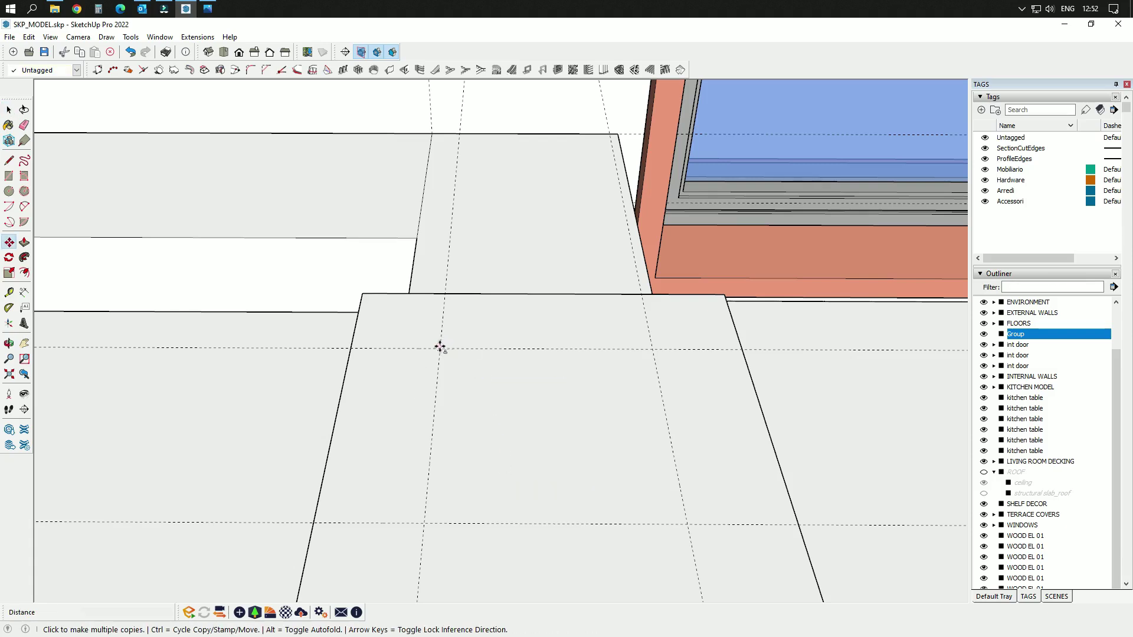
click(440, 349)
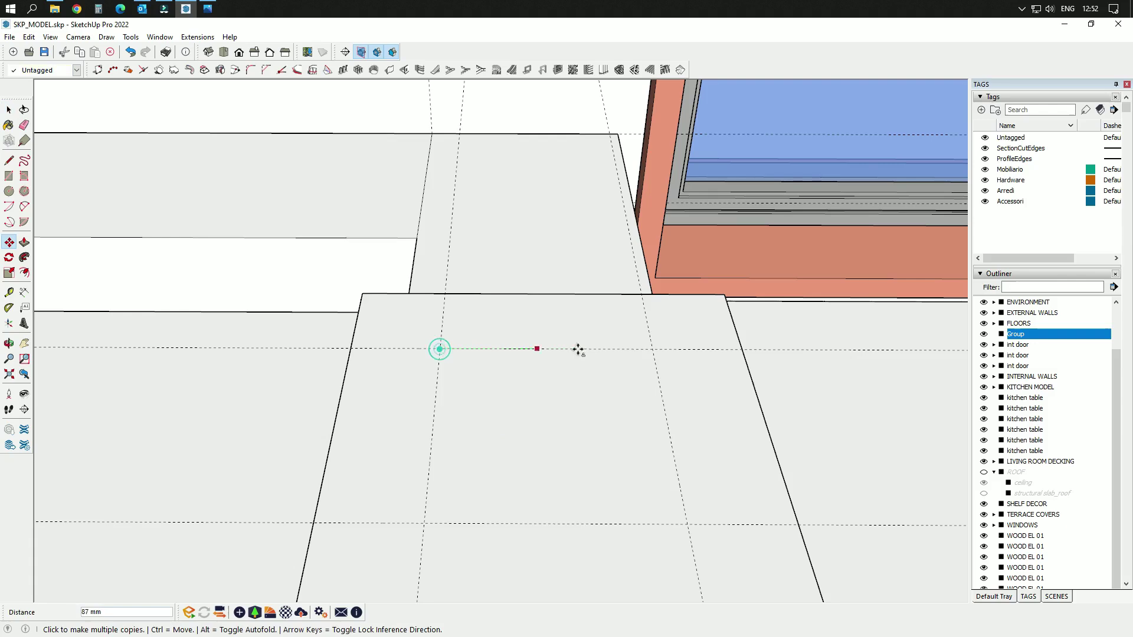
click(653, 349)
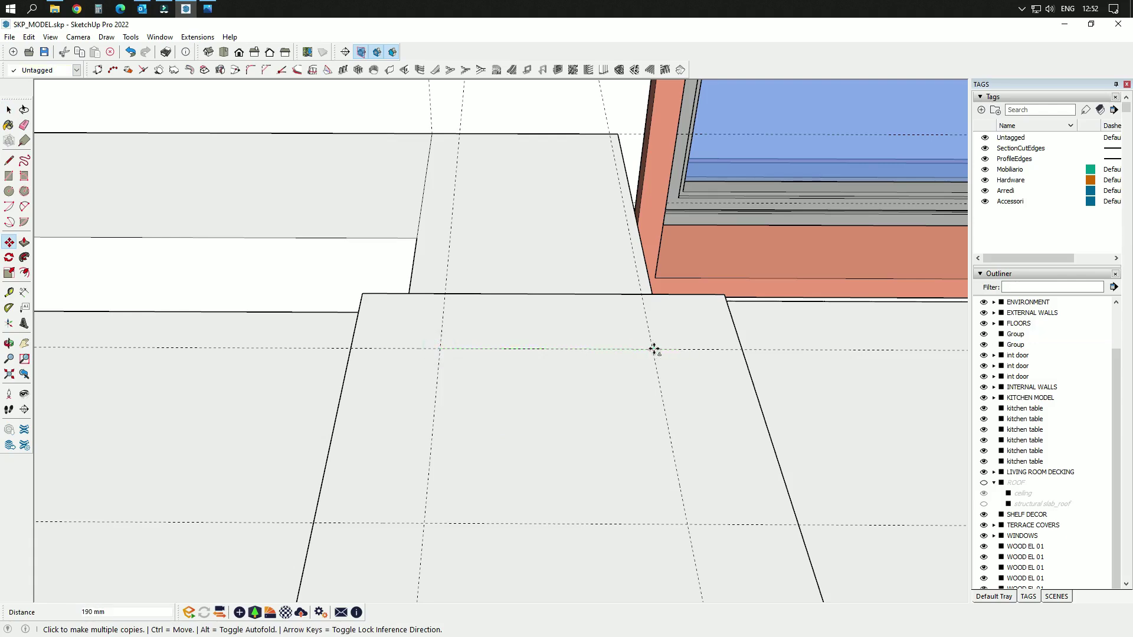
click(686, 523)
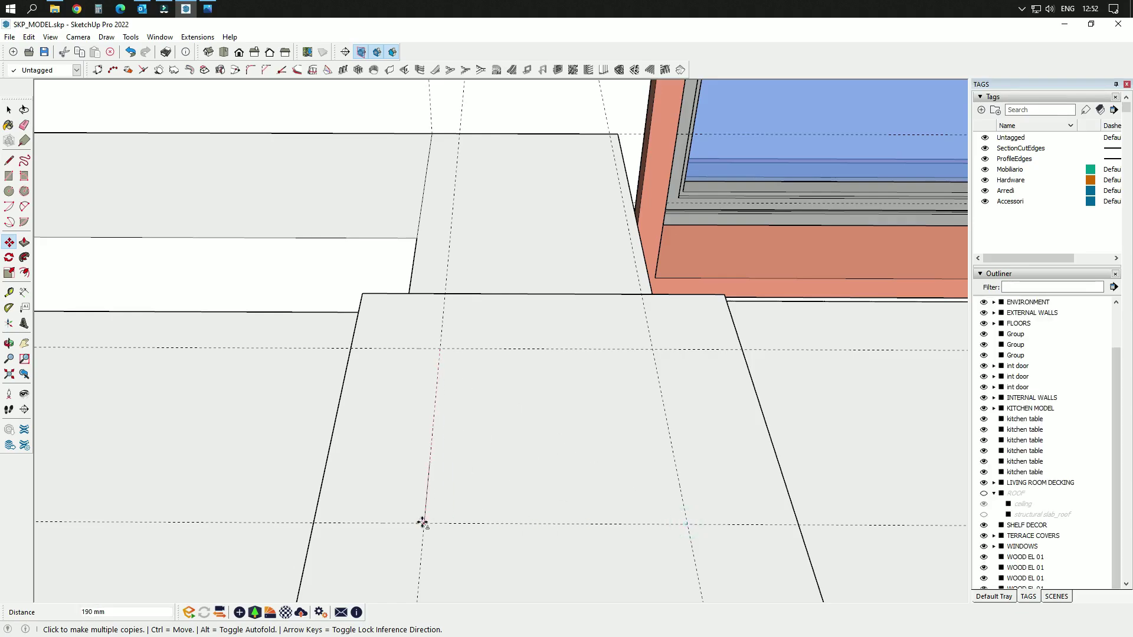
click(423, 522)
middle_drag(265, 462, 539, 252)
key(space)
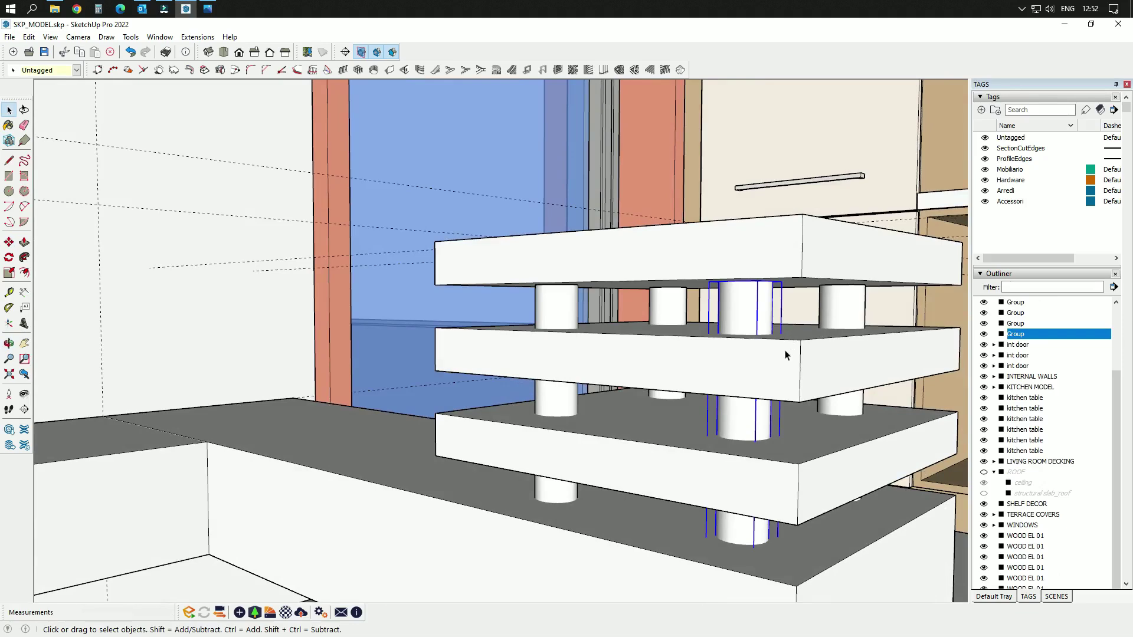
- Paint the four round posts with the dark red 0018_Brown material from the Colors-Named collection
scroll(643, 398, down, 2)
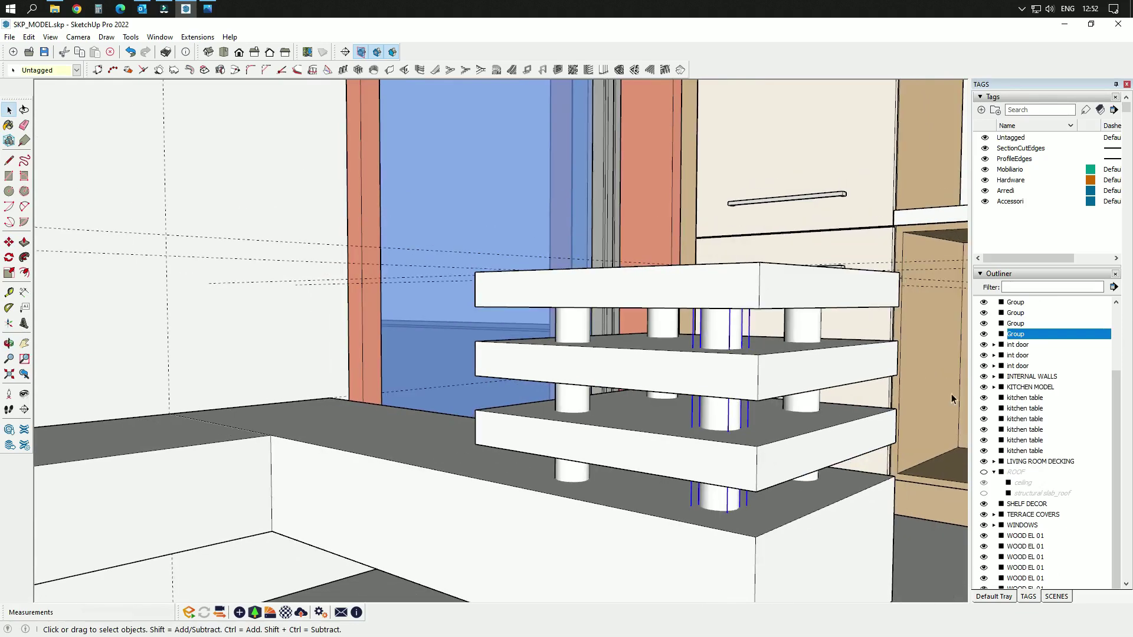
click(1010, 598)
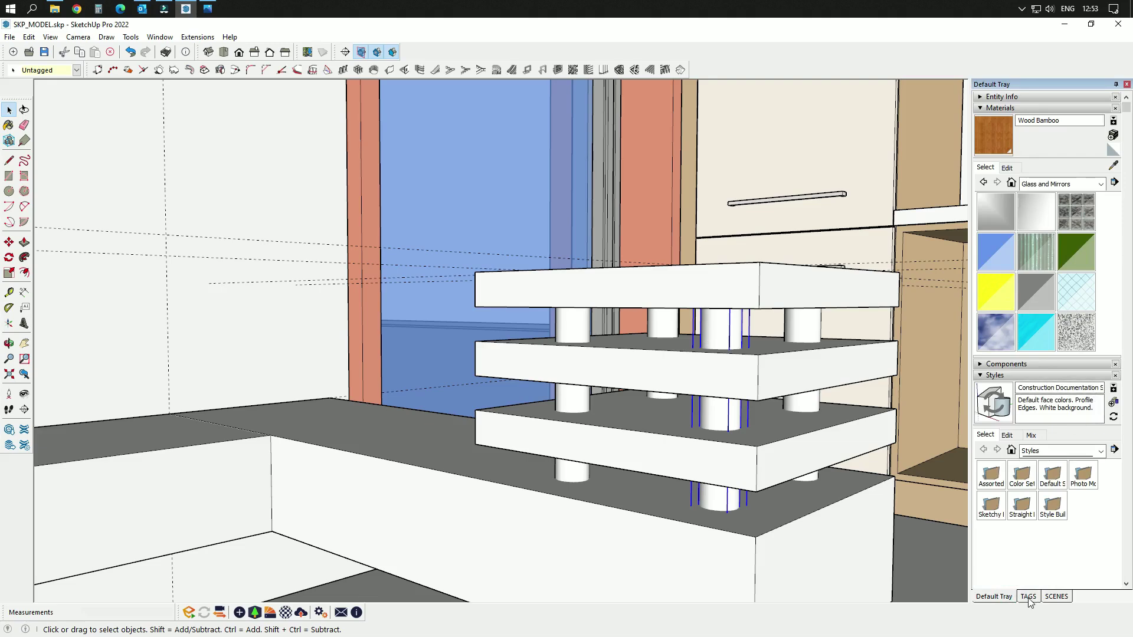
click(1038, 183)
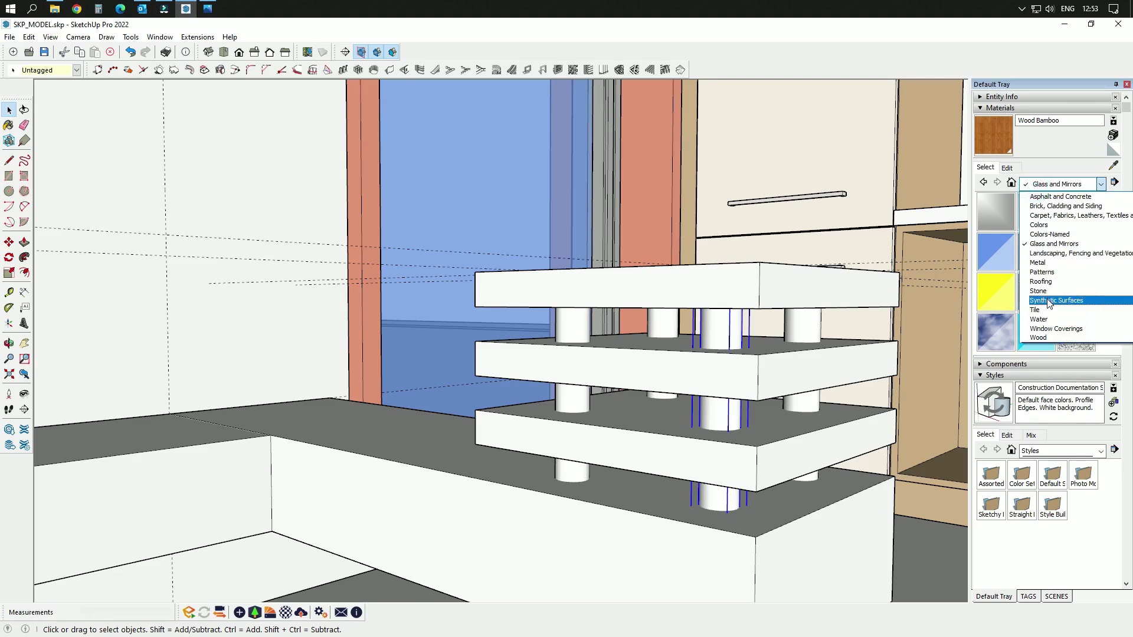
click(1049, 234)
scroll(1086, 292, down, 3)
click(1082, 274)
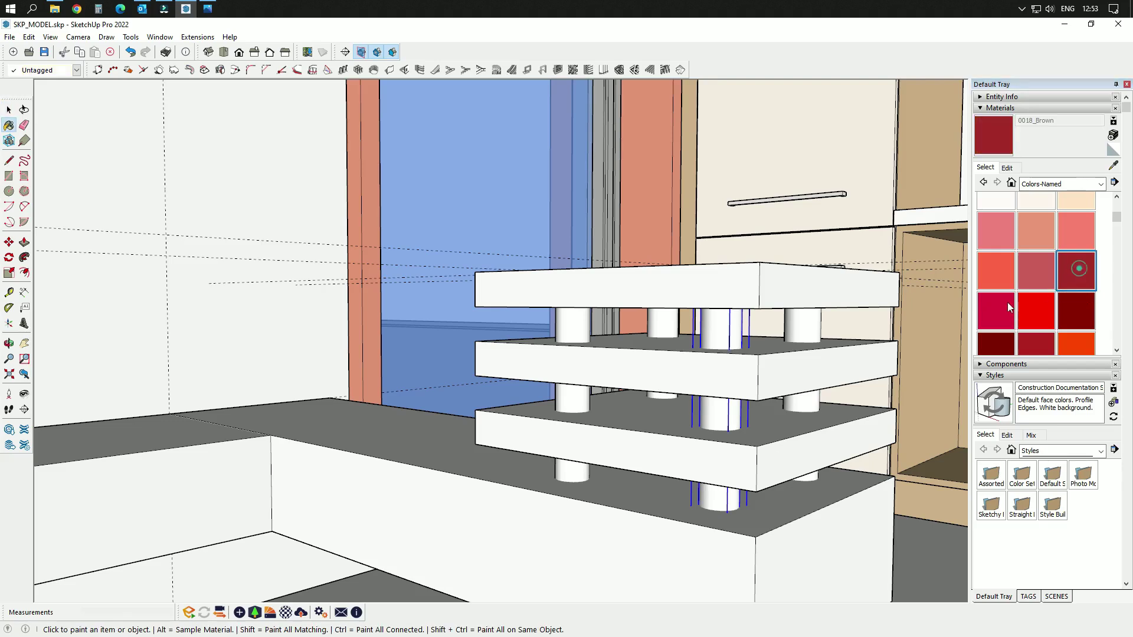
click(572, 326)
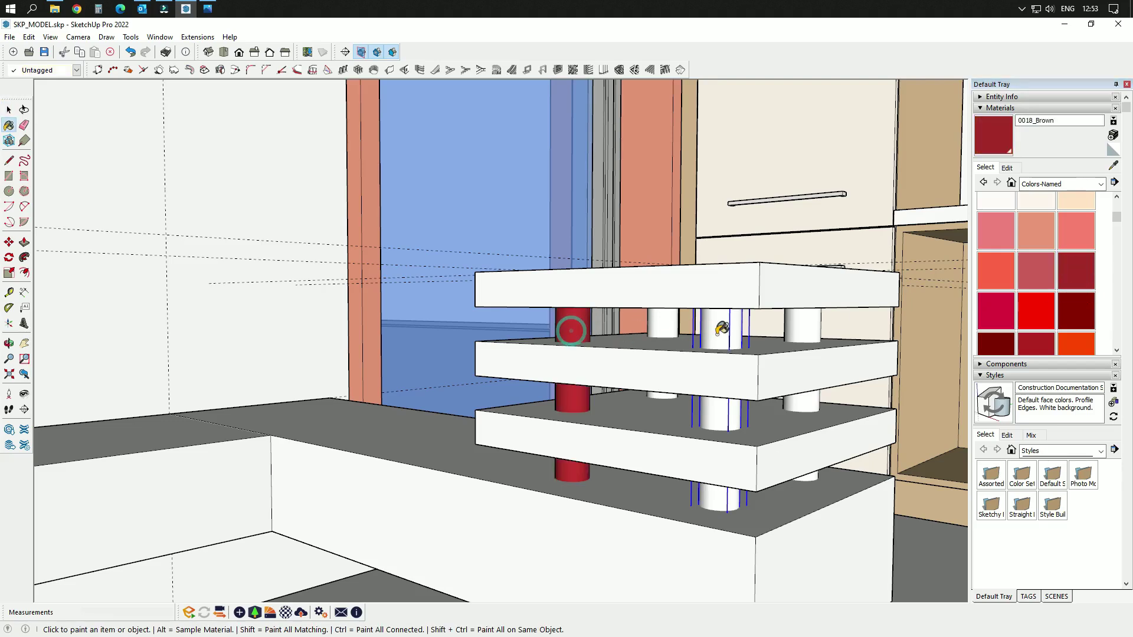
click(721, 328)
click(663, 323)
click(805, 327)
middle_drag(816, 284, 788, 308)
middle_drag(816, 483, 594, 519)
key(space)
- Open the uppermost slab's group and pull two adjacent side faces outward by 250 mm each
middle_drag(756, 389, 569, 404)
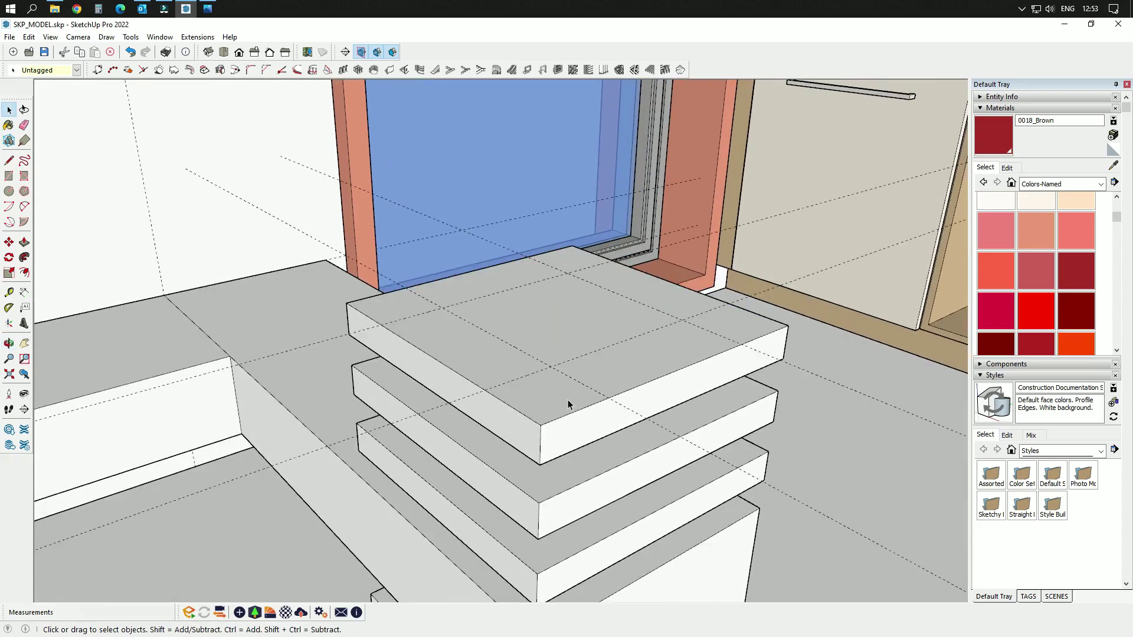
double_click(568, 404)
key(p)
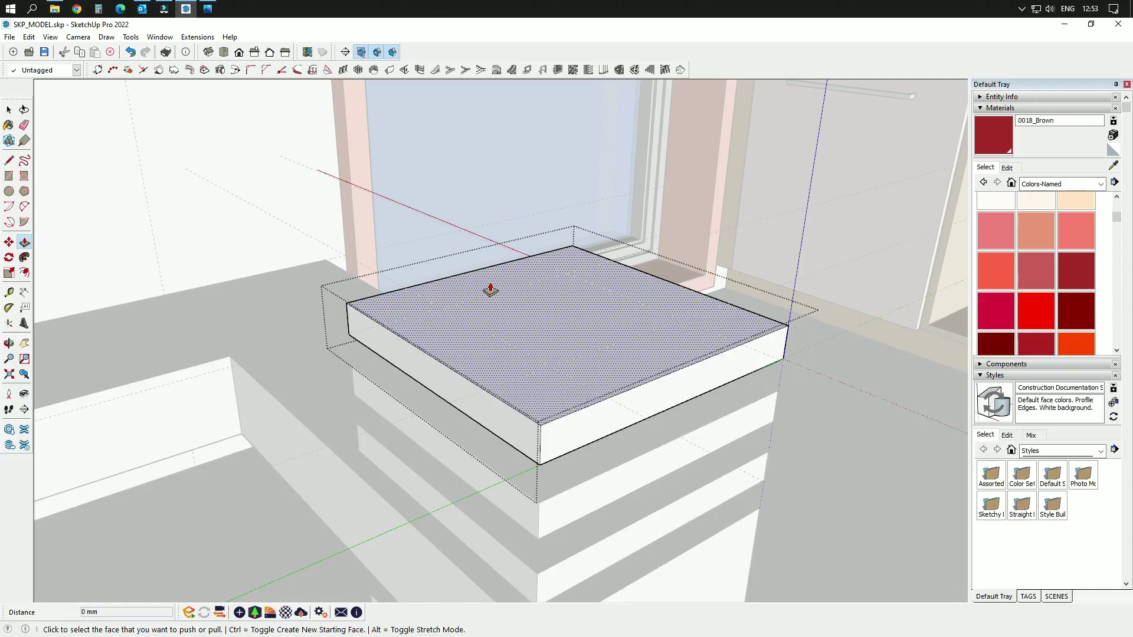
click(581, 442)
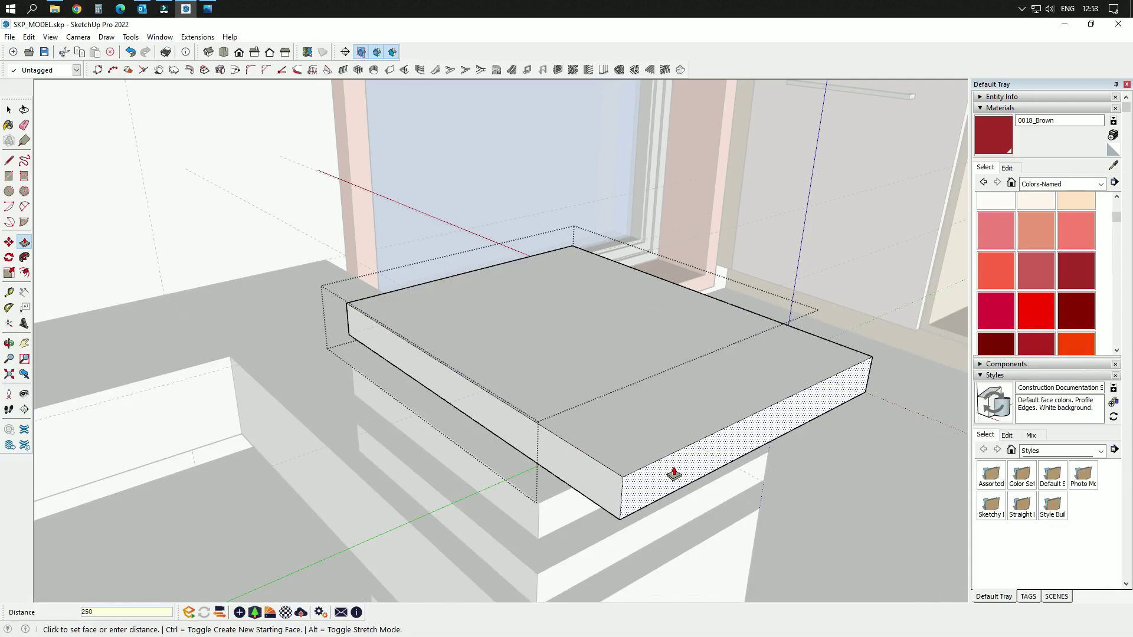
key(Return)
scroll(617, 376, down, 4)
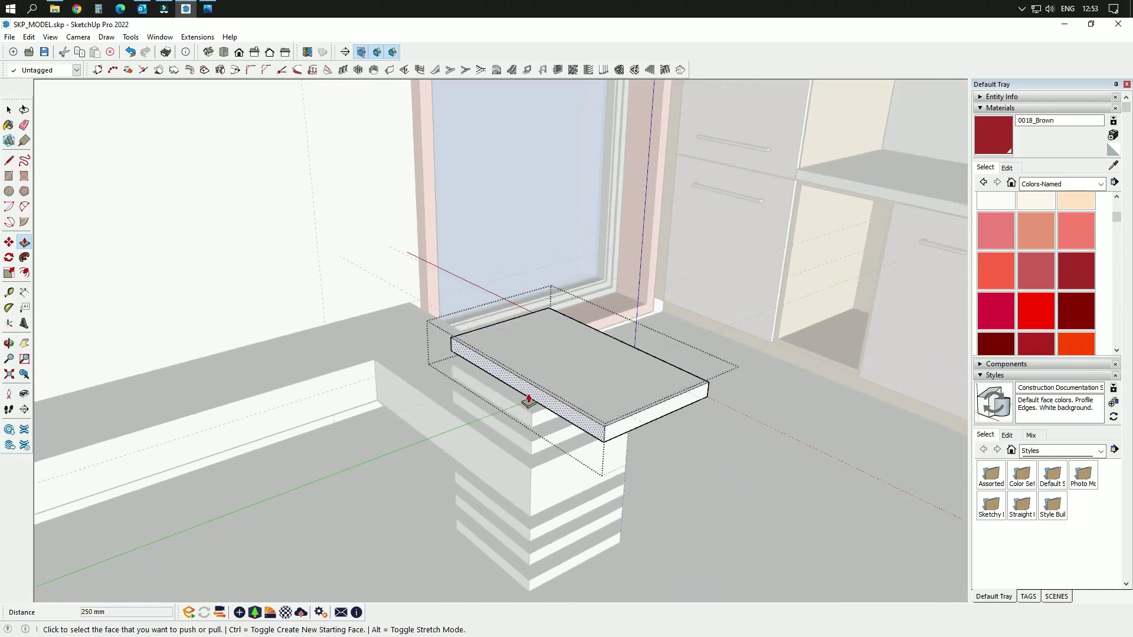
click(529, 401)
text(250)
key(Return)
- Pull the uppermost slab's remaining two side faces outward by 250 mm each and leave the group
middle_drag(413, 434, 363, 426)
click(389, 401)
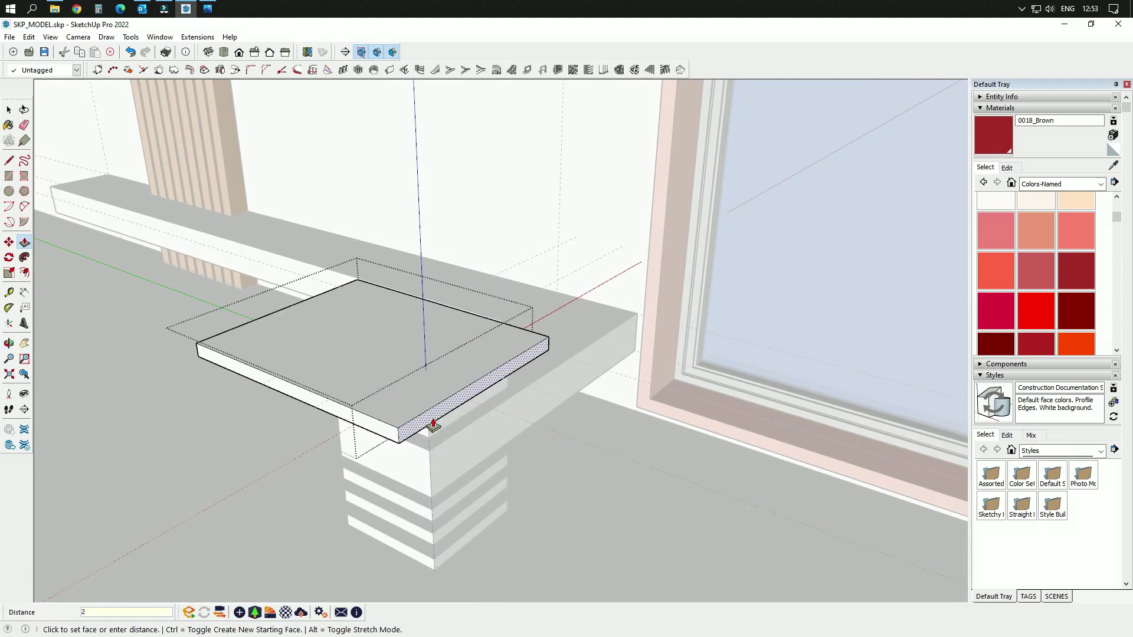
key(Return)
middle_drag(430, 425, 890, 486)
scroll(584, 288, up, 3)
scroll(584, 288, up, 1)
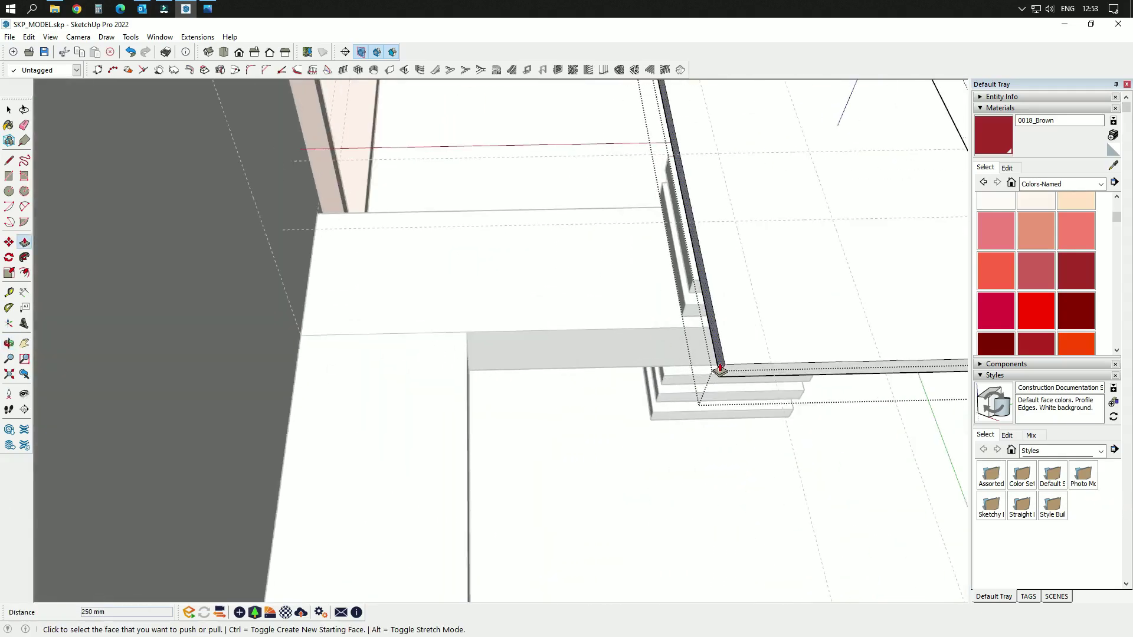
click(719, 362)
text(25)
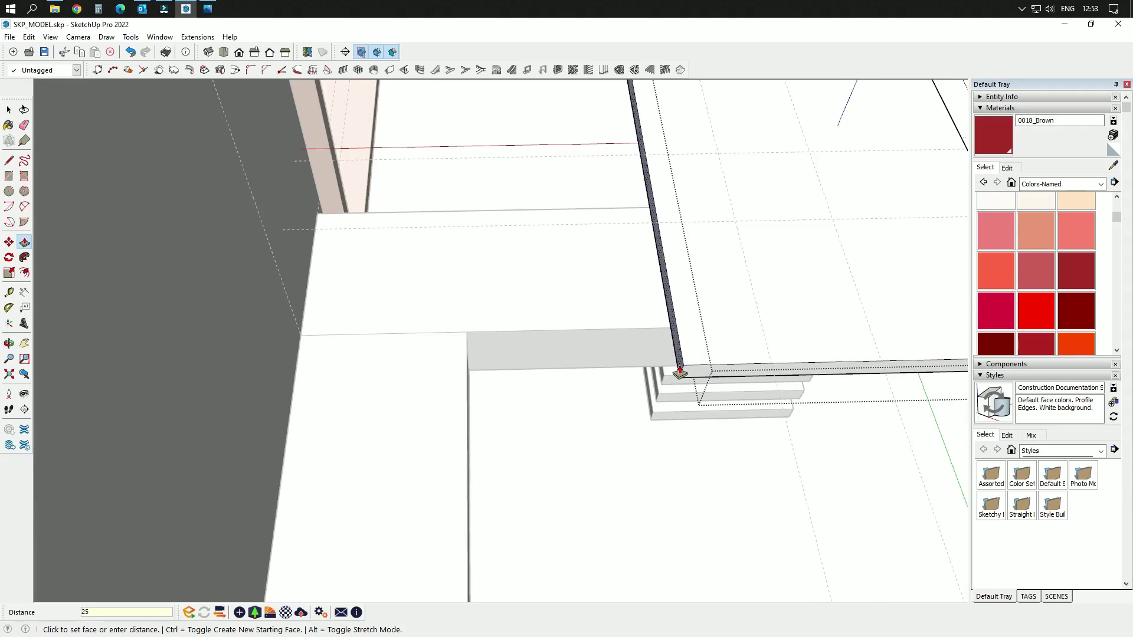
text(0)
key(Return)
scroll(447, 435, down, 3)
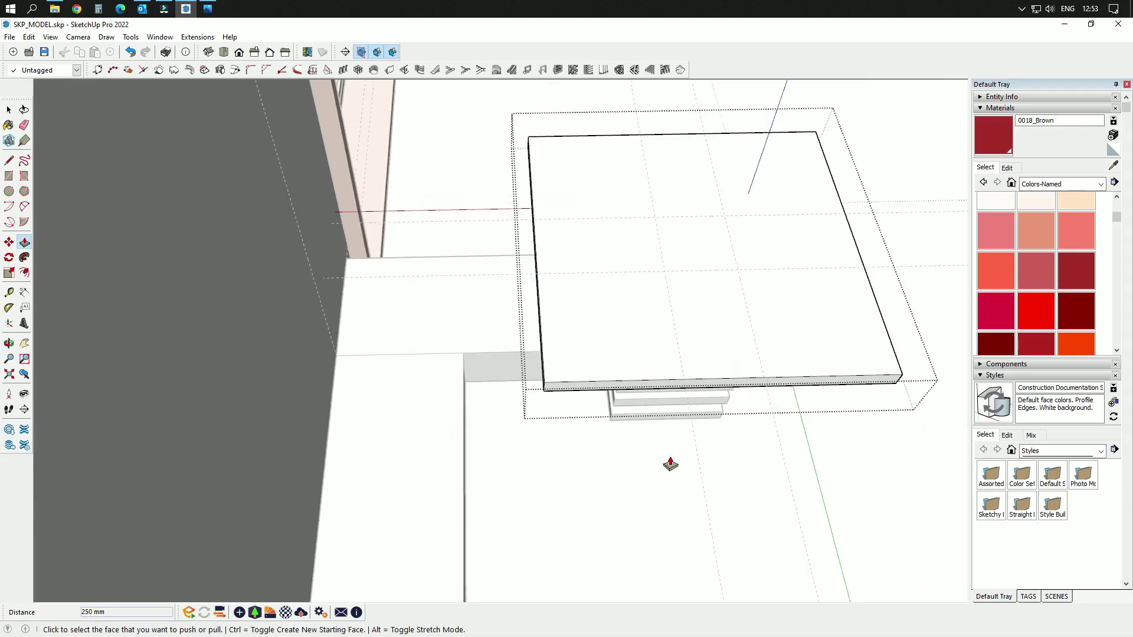
key(space)
- Measure the enlarged tabletop across both of its directions with the Tape Measure
scroll(667, 462, up, 2)
key(t)
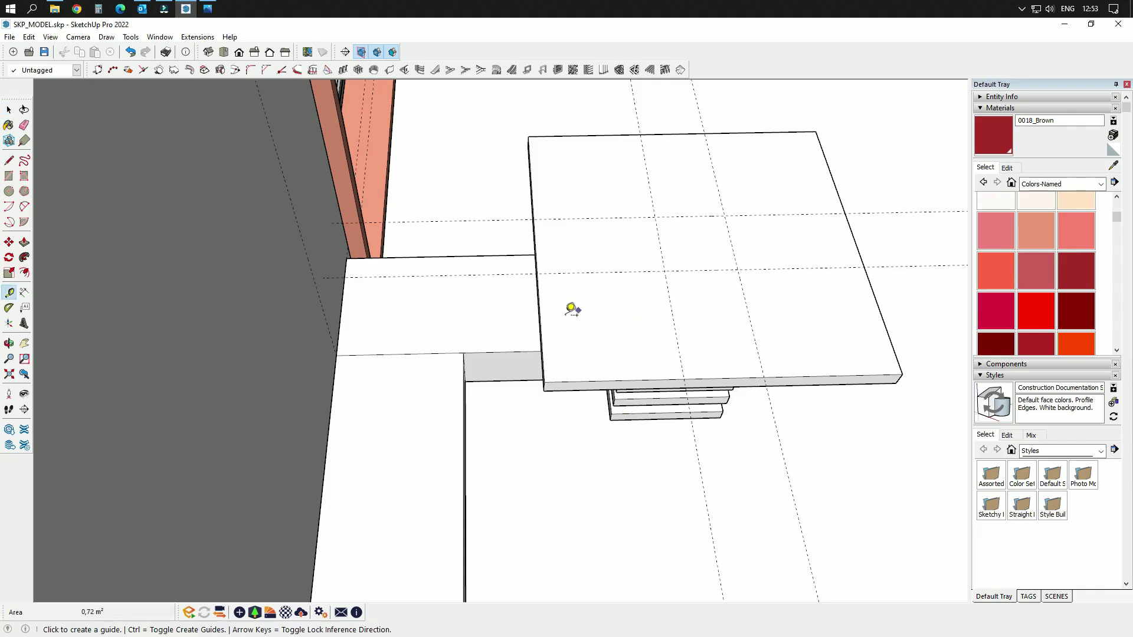
click(541, 338)
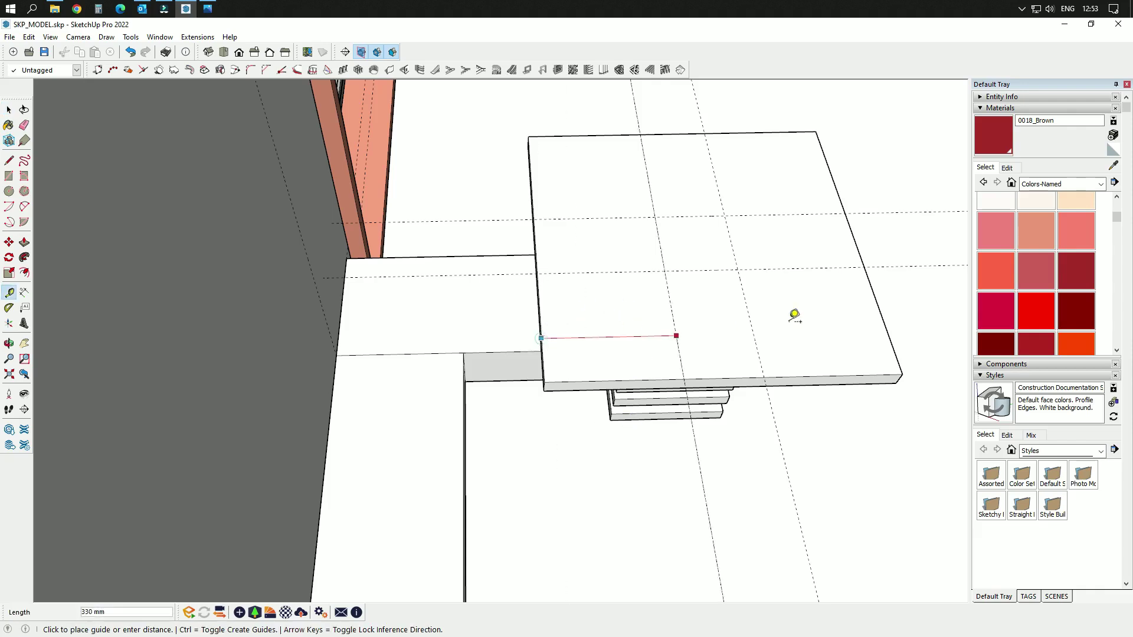
click(883, 317)
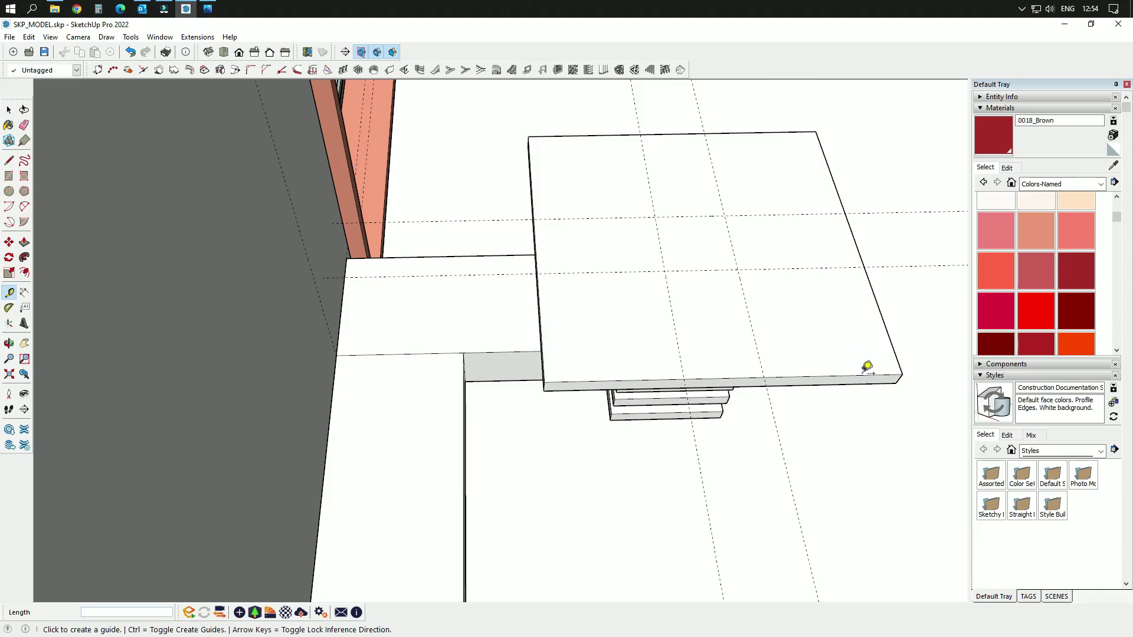
click(862, 375)
click(791, 121)
- Delete all guides from the model and bring up the Outliner
middle_drag(731, 225, 573, 68)
scroll(453, 338, down, 3)
scroll(490, 352, down, 3)
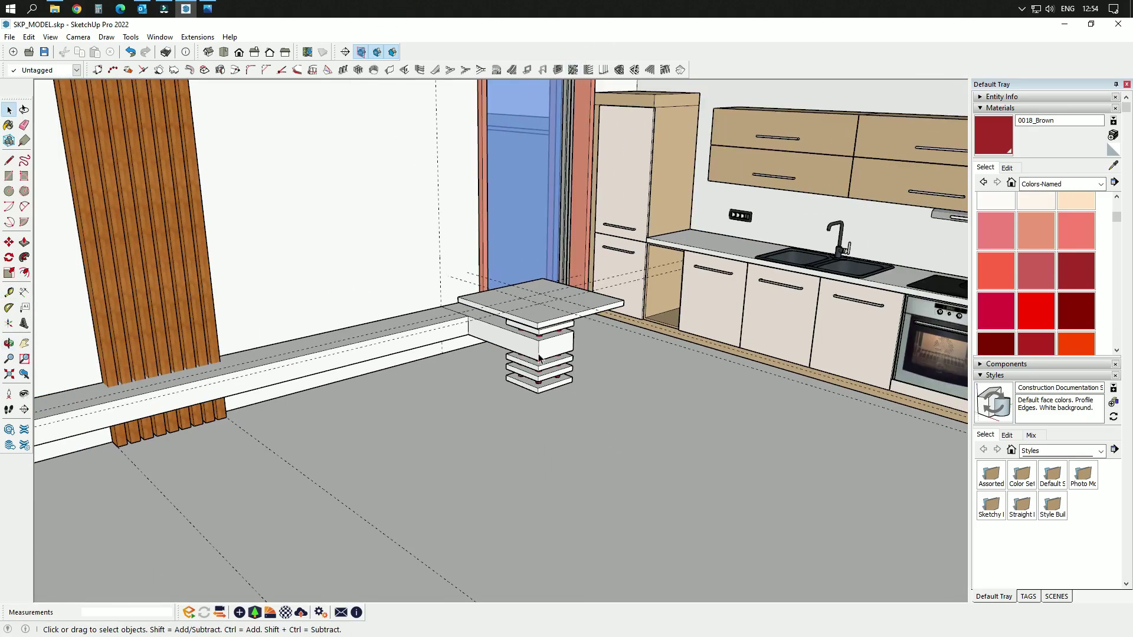
click(28, 37)
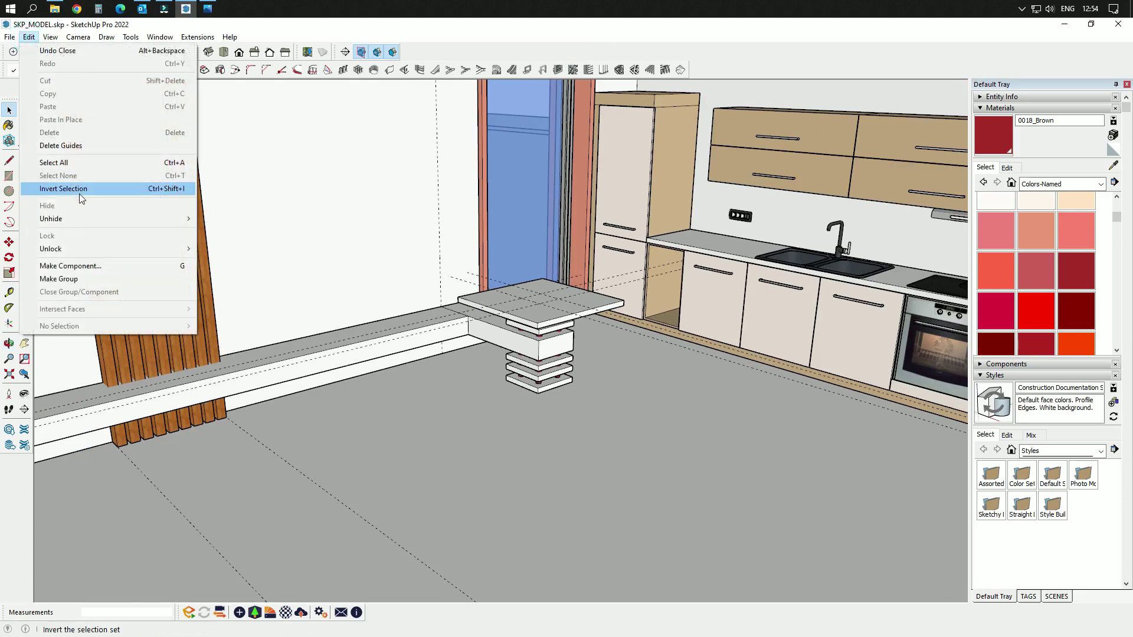
click(66, 146)
middle_drag(674, 441, 883, 572)
click(1027, 597)
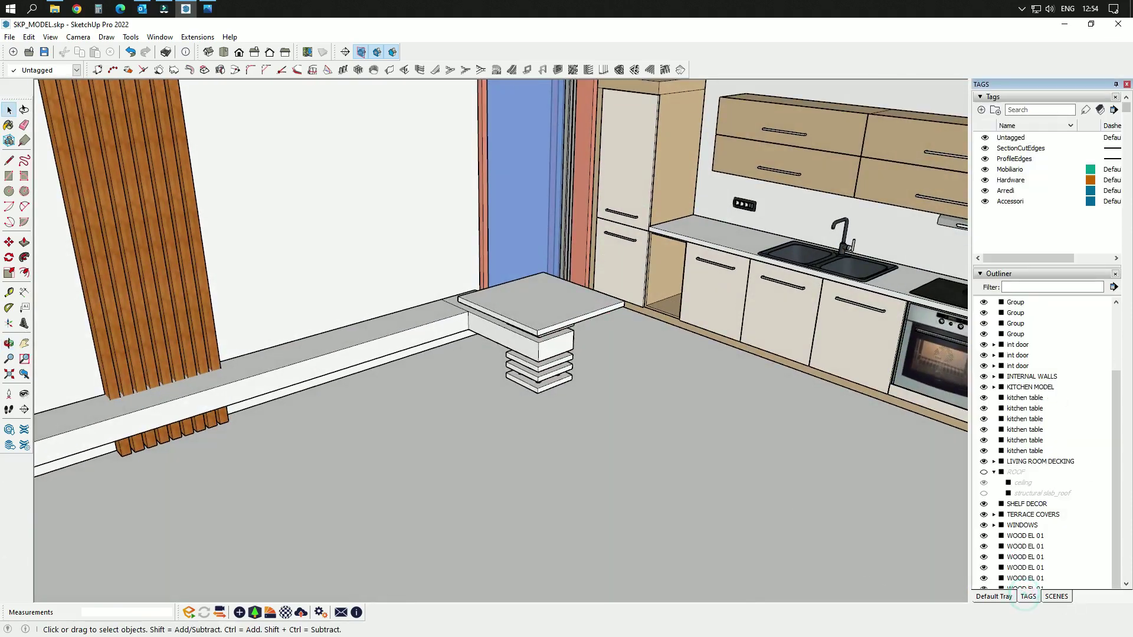
click(1036, 452)
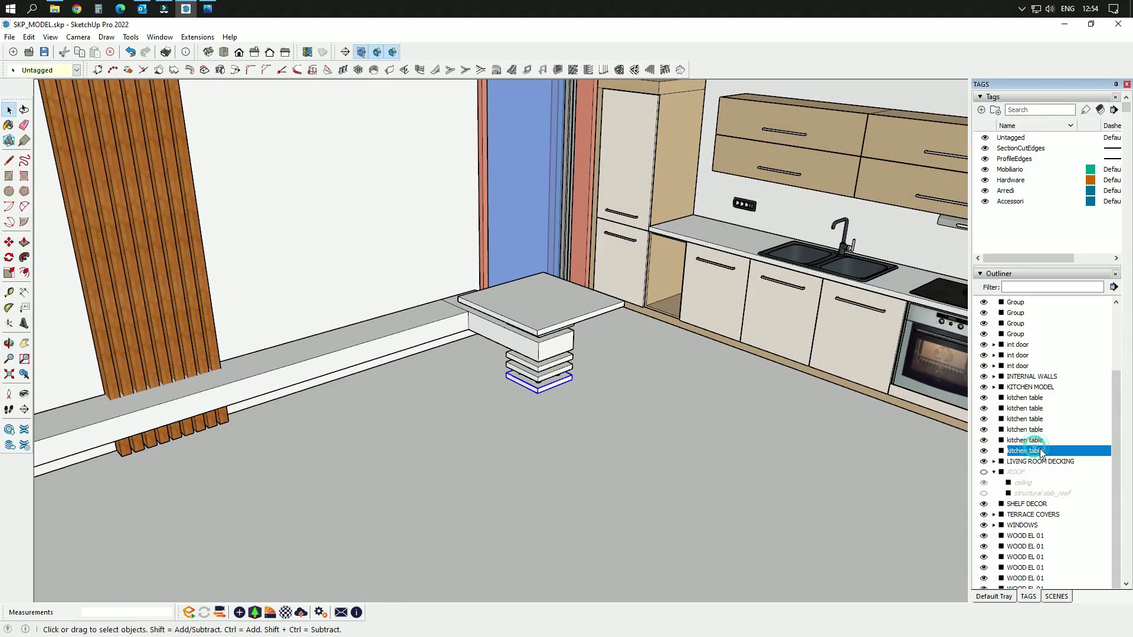
shift+click(1032, 401)
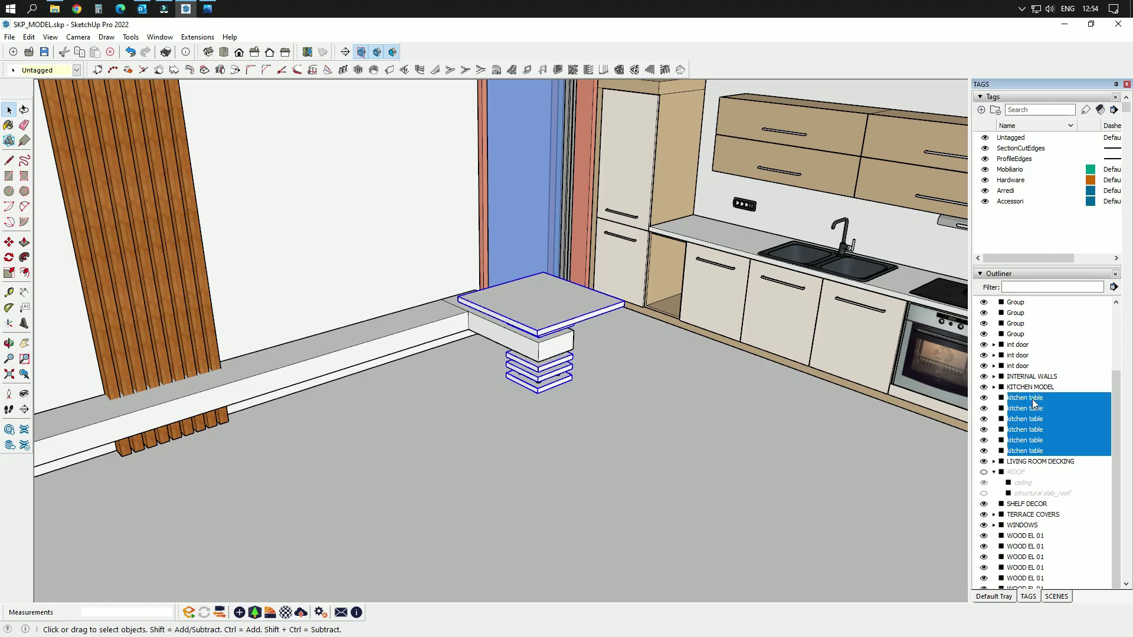
shift+click(538, 356)
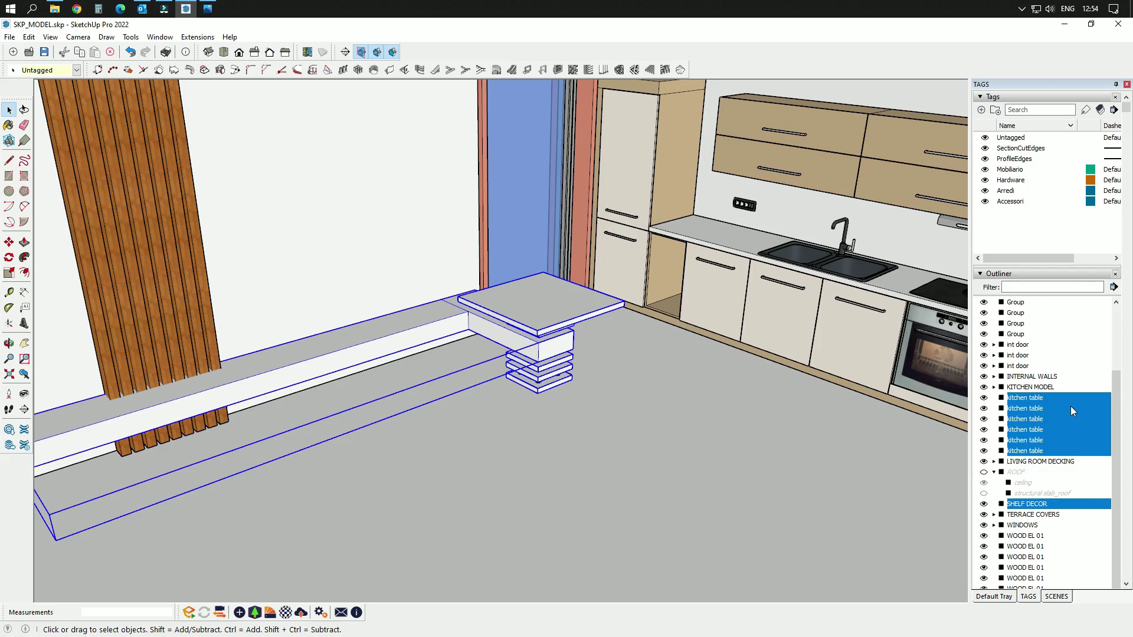
right_click(1047, 408)
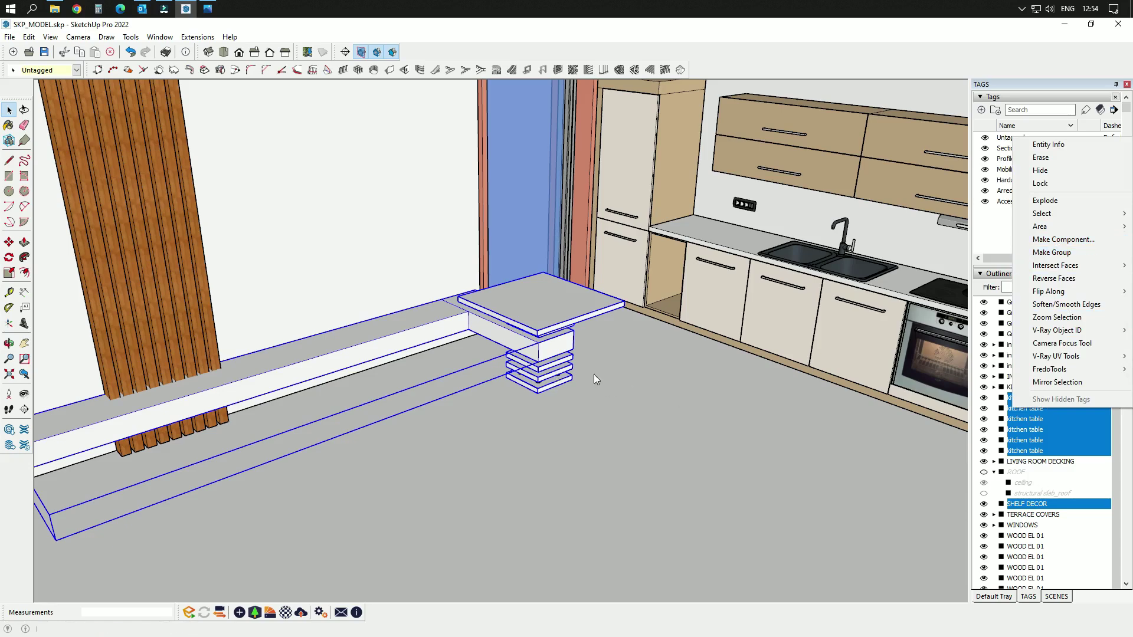
click(766, 492)
- Group the six kitchen table slabs, the SHELF DECOR group and the four red posts together
scroll(539, 302, up, 3)
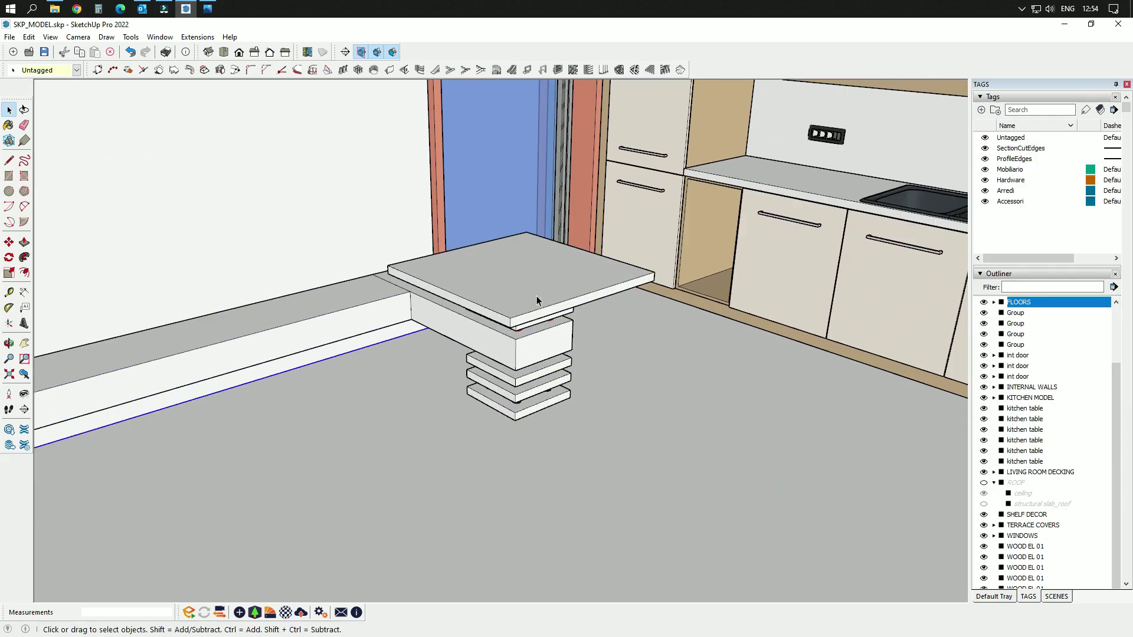
click(1027, 407)
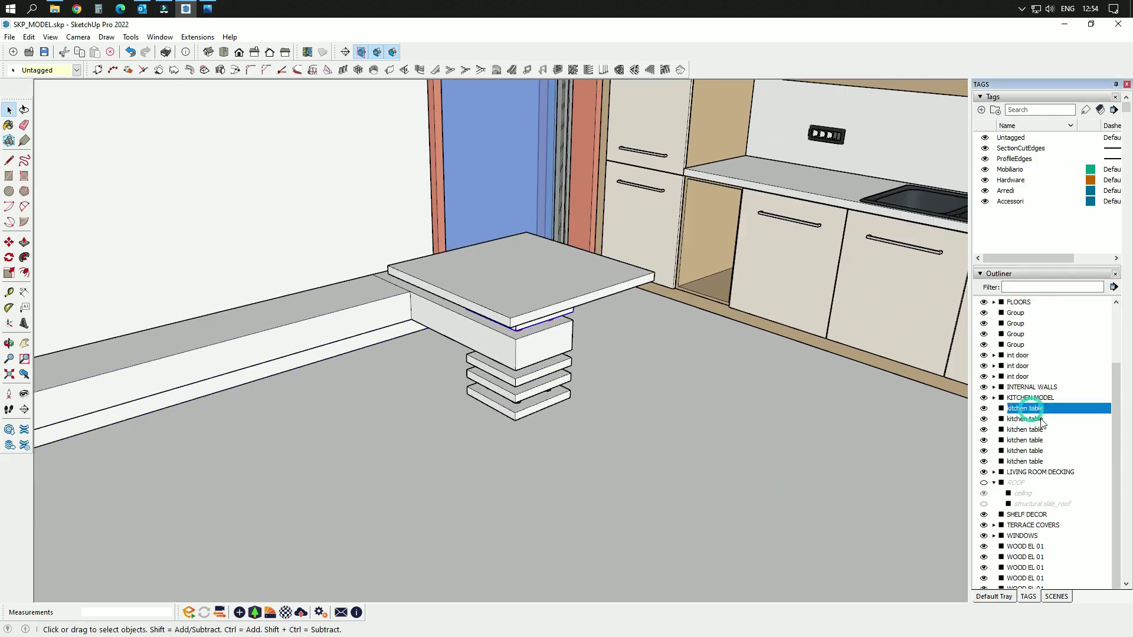
shift+click(1039, 462)
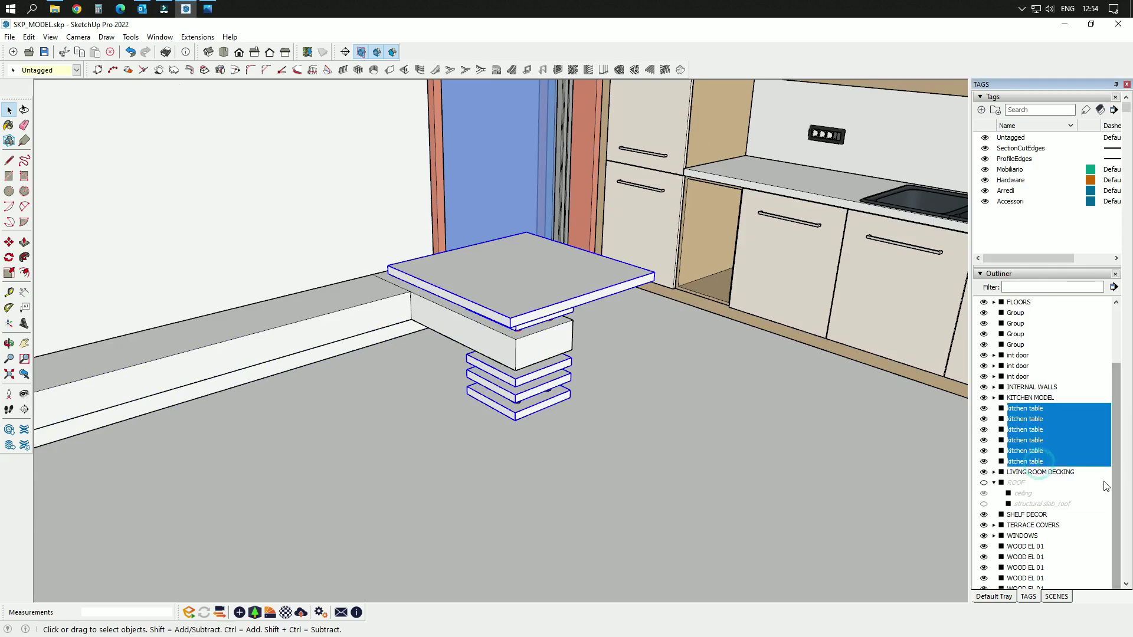
ctrl+click(361, 325)
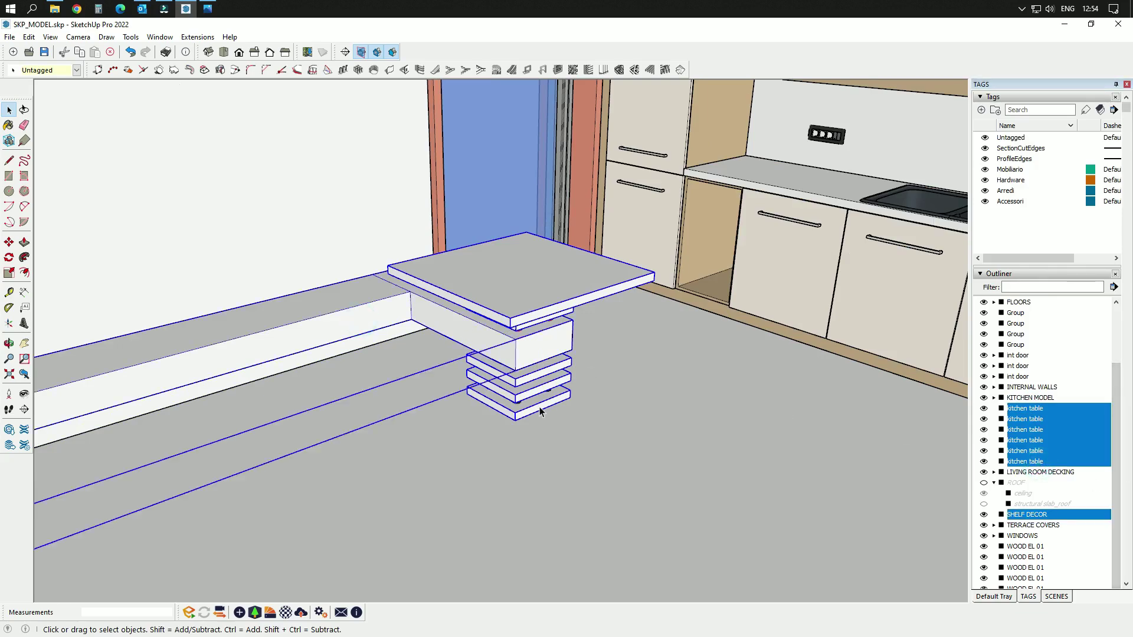
middle_drag(525, 373, 543, 301)
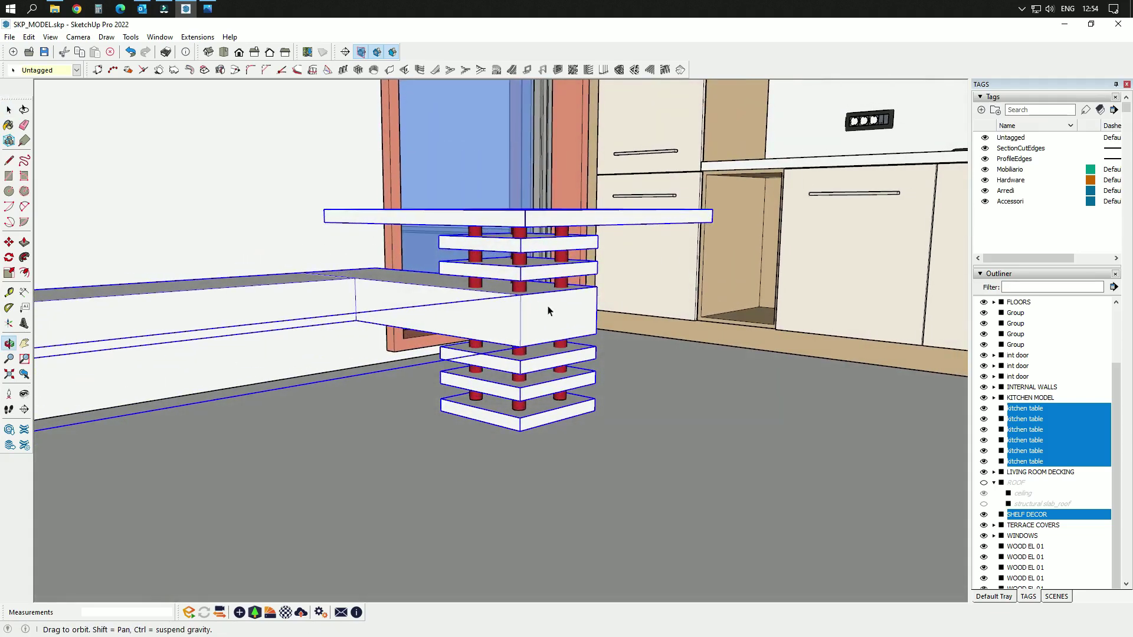
scroll(519, 290, up, 3)
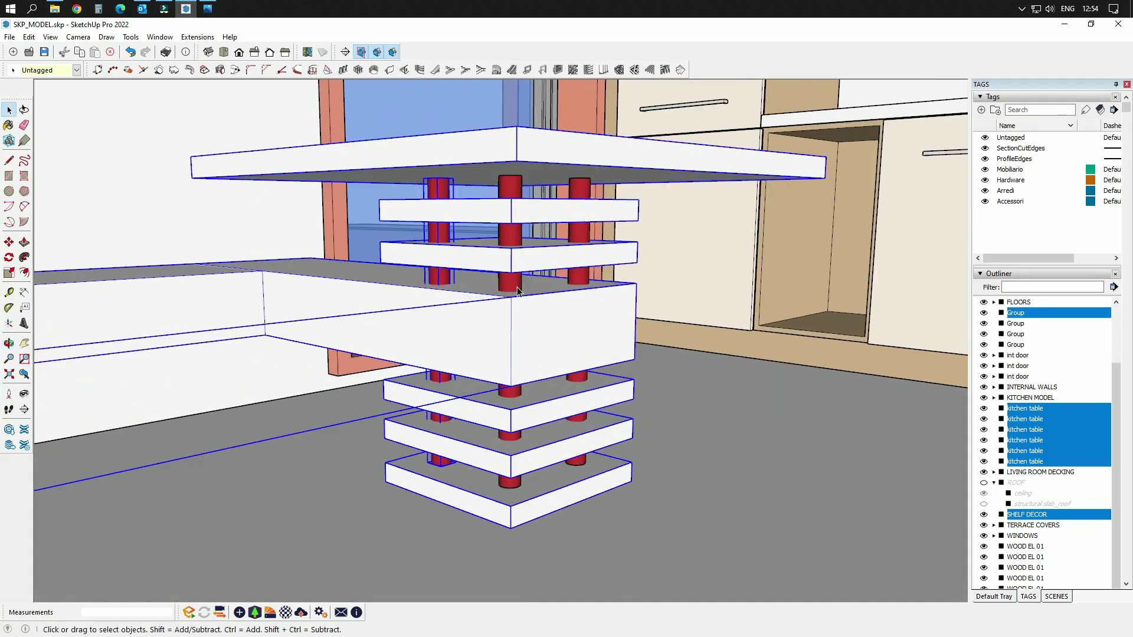
ctrl+click(1016, 323)
ctrl+click(1016, 334)
ctrl+click(1016, 344)
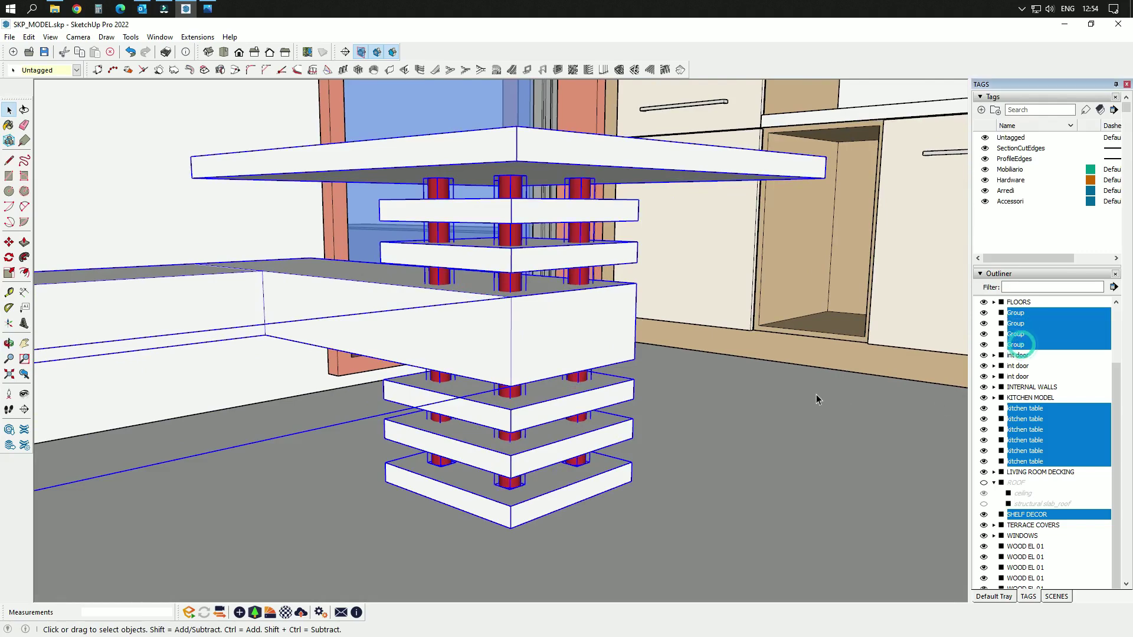
right_click(1051, 343)
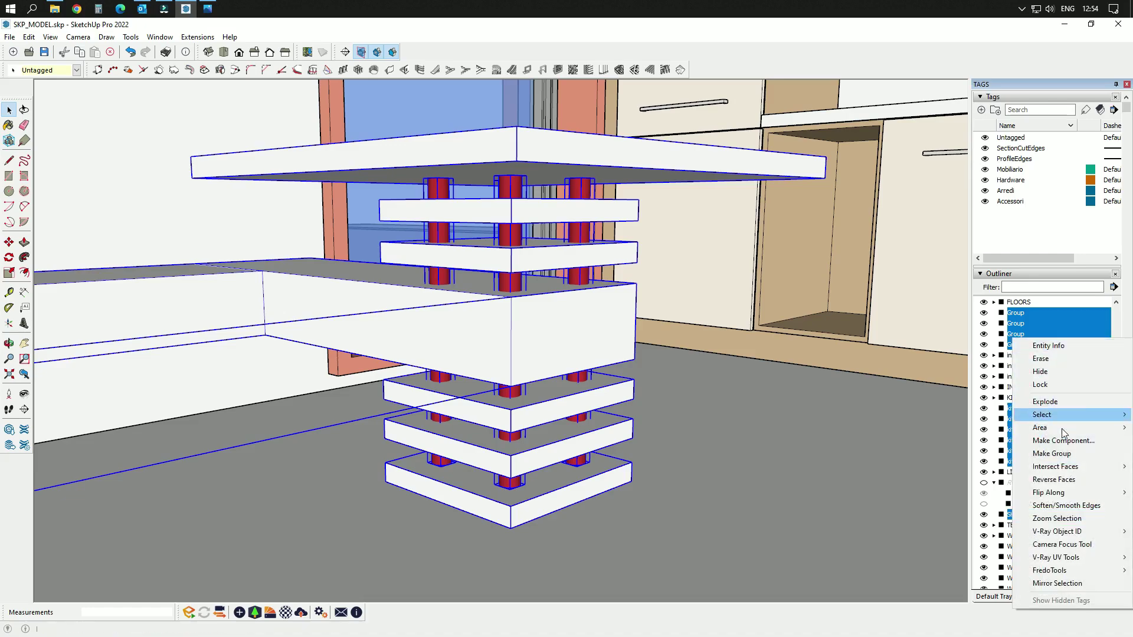
click(1065, 455)
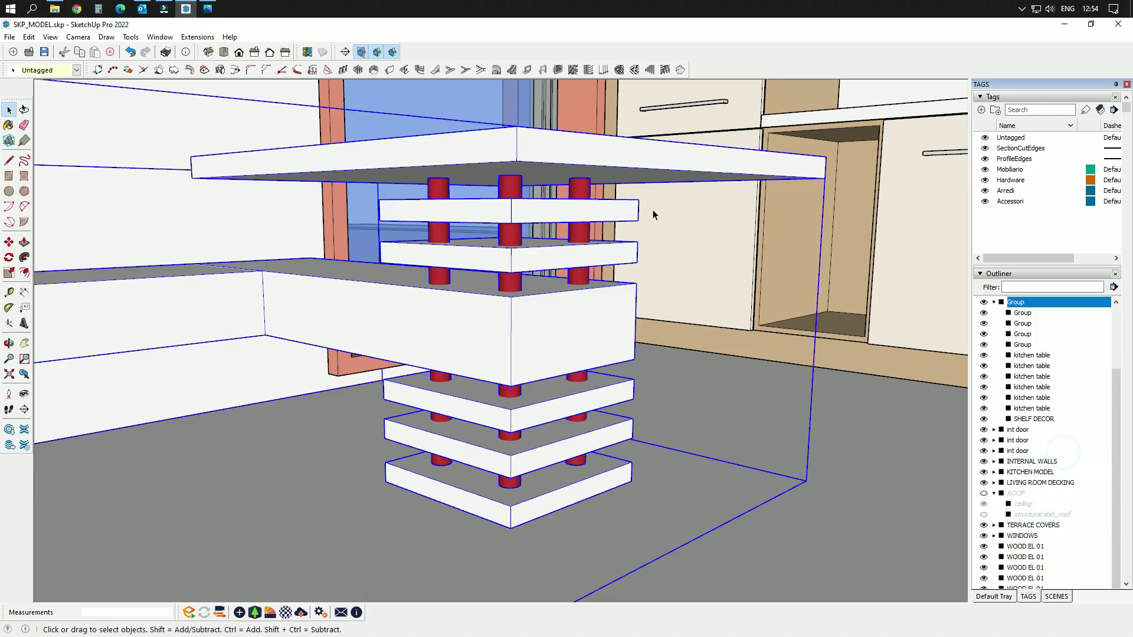
- Rename the newly made table group as KITCHEN TABLE & SHELF and collapse its contents in the Outliner
scroll(653, 215, up, 5)
scroll(629, 292, down, 3)
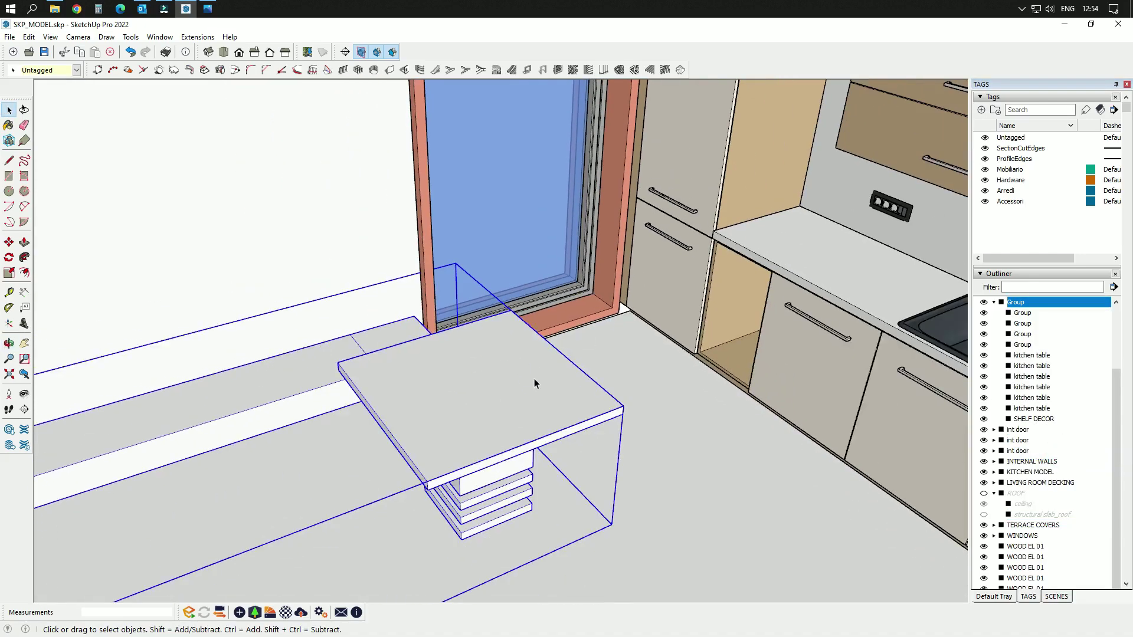
right_click(1051, 307)
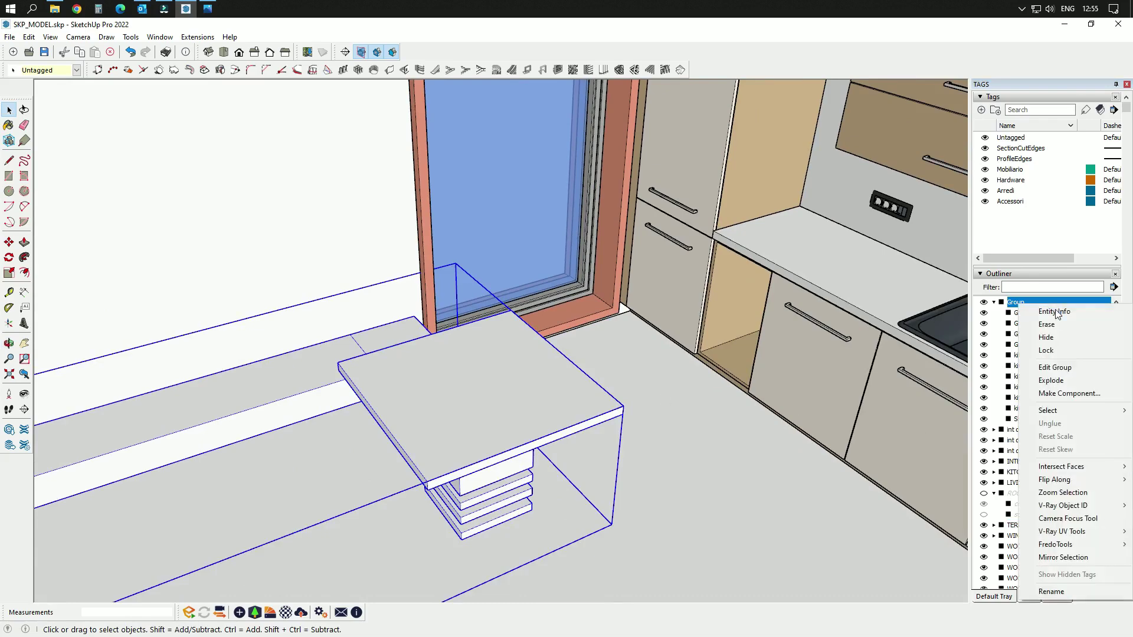
click(1052, 591)
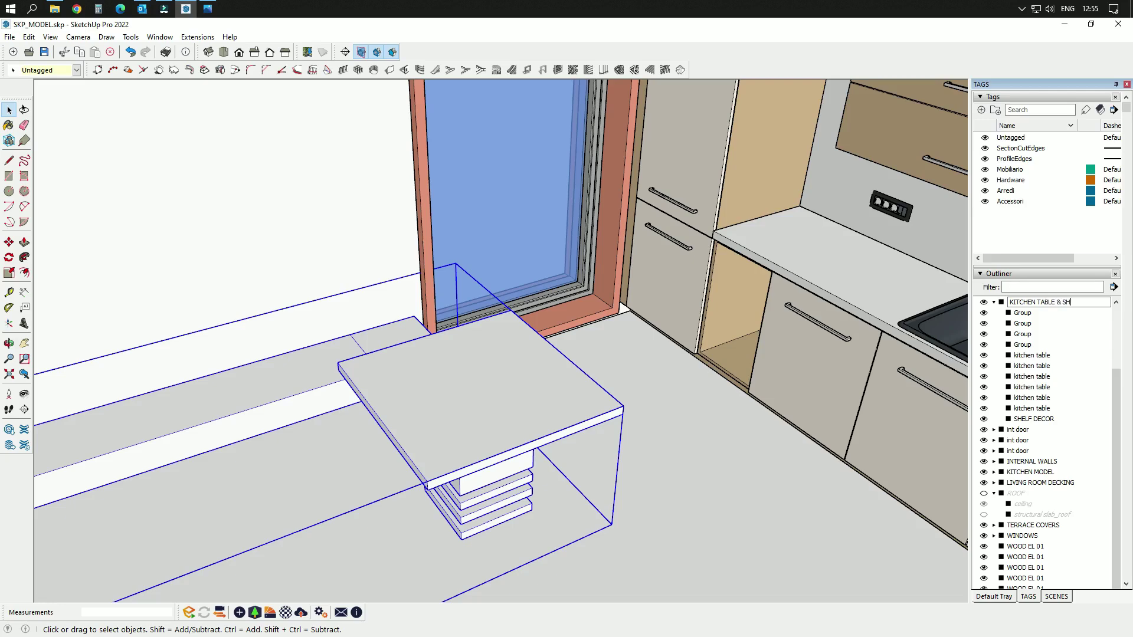
key(Return)
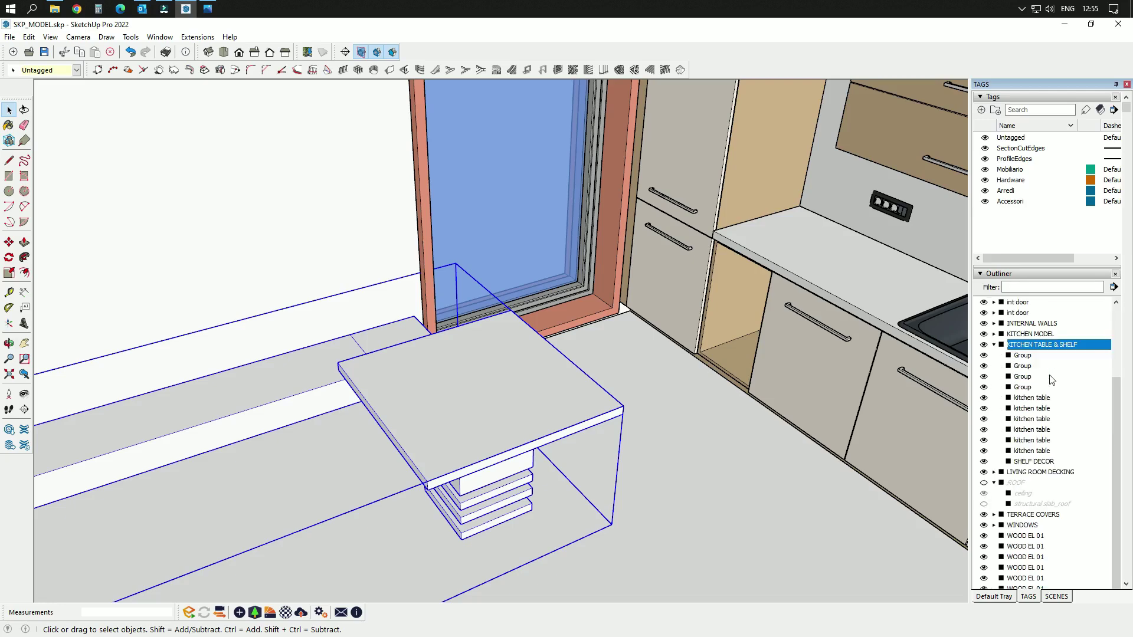
click(995, 345)
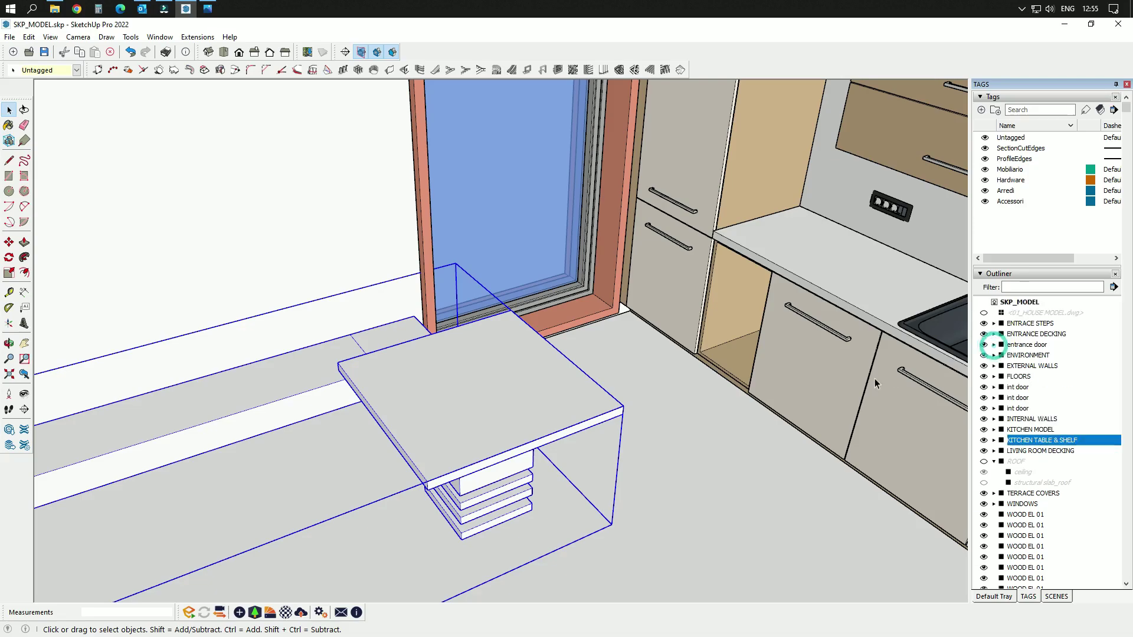
- Select all the vertical wooden slats on the wall behind the shelf and group them
middle_drag(853, 380, 662, 367)
click(275, 389)
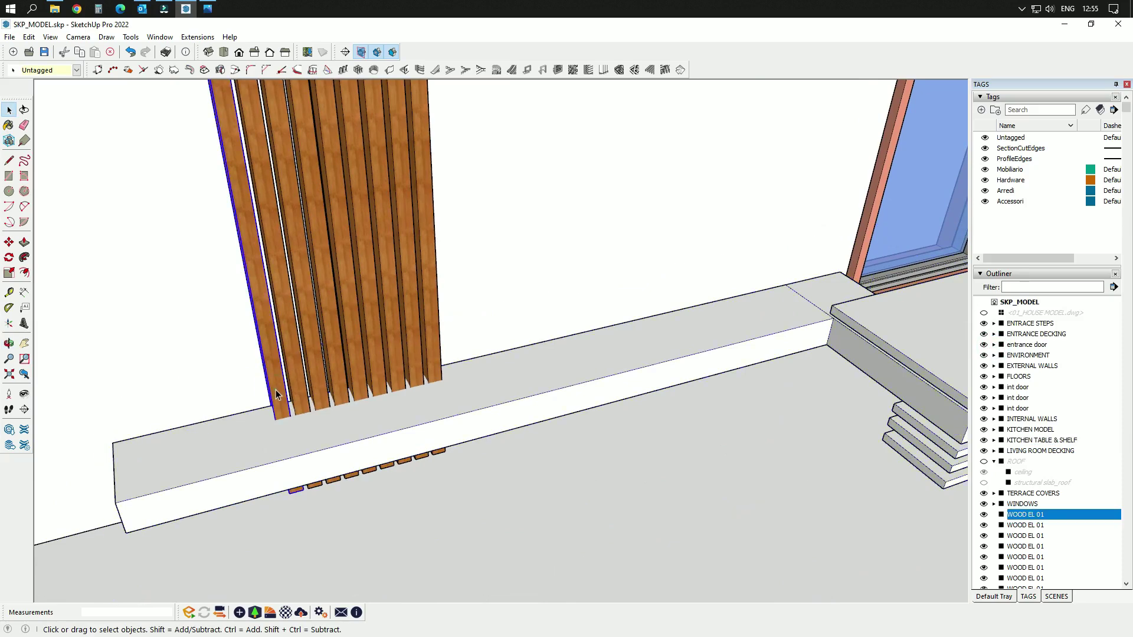
ctrl+click(299, 391)
ctrl+click(323, 386)
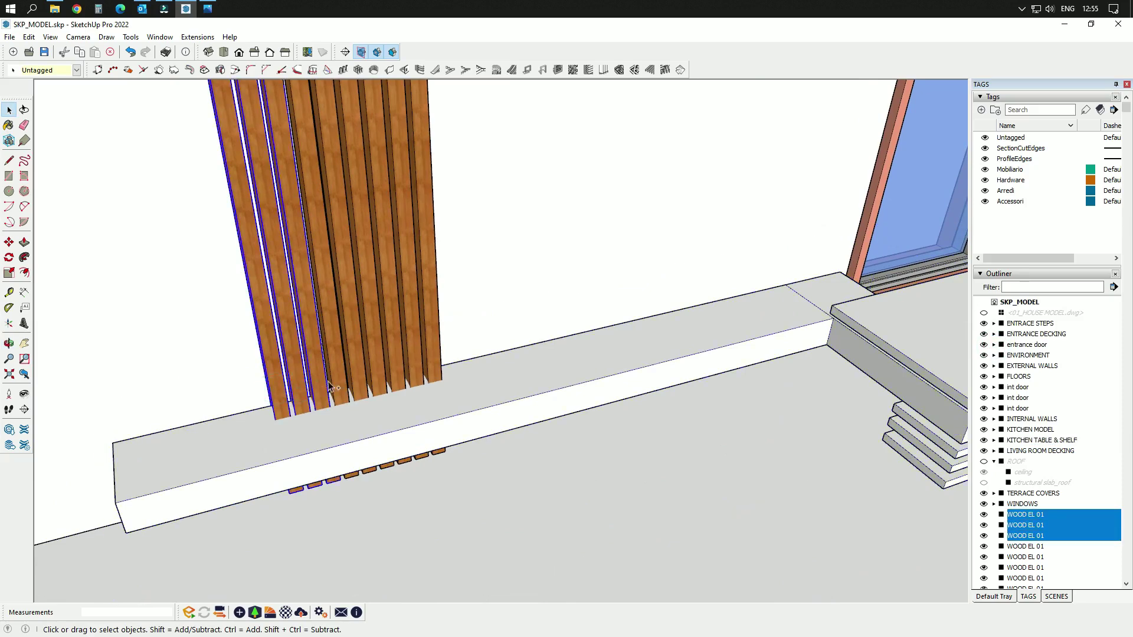
ctrl+click(345, 385)
ctrl+click(363, 381)
ctrl+click(392, 381)
ctrl+click(400, 379)
ctrl+click(415, 373)
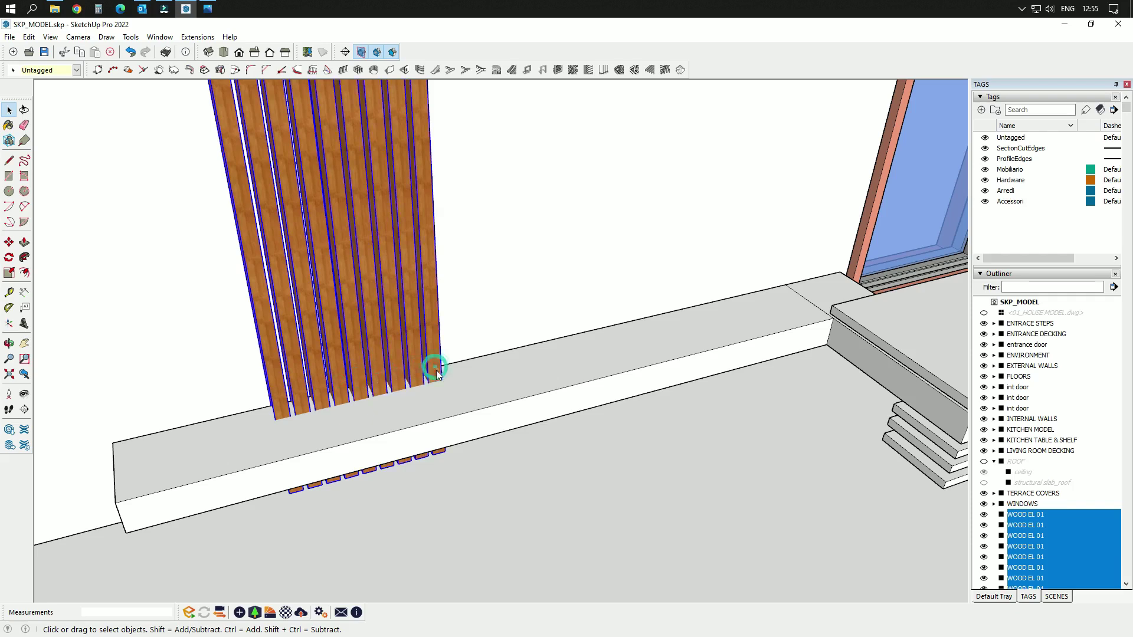
right_click(437, 373)
click(493, 207)
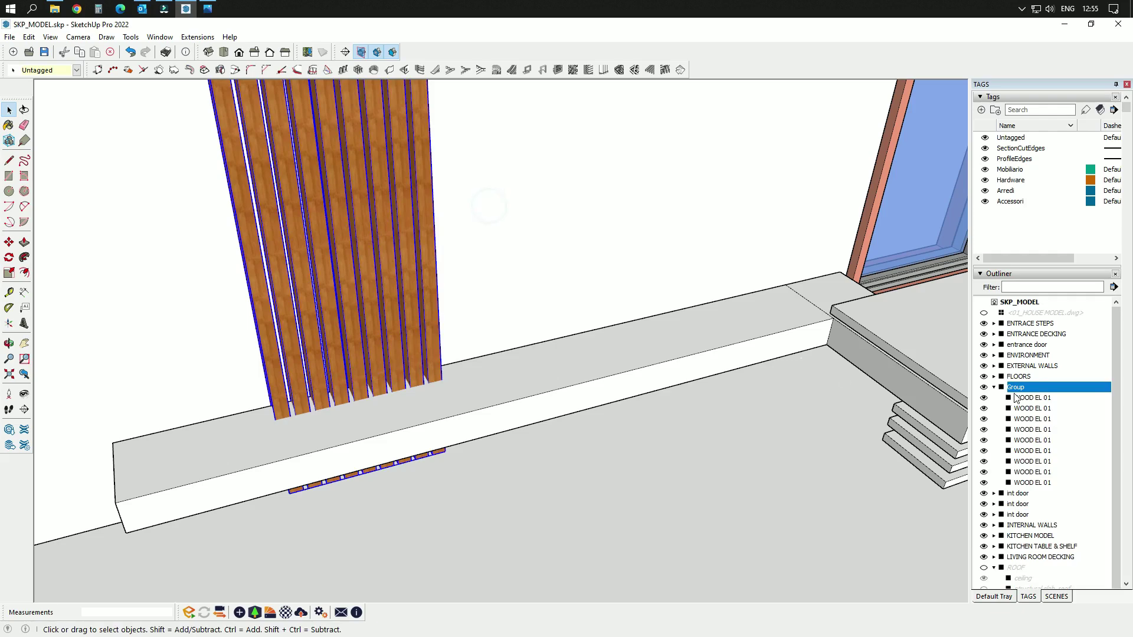
- Rename the slat group as WALL WOODEN ELEMENTS and collapse its contents in the Outliner
right_click(1032, 393)
click(1037, 380)
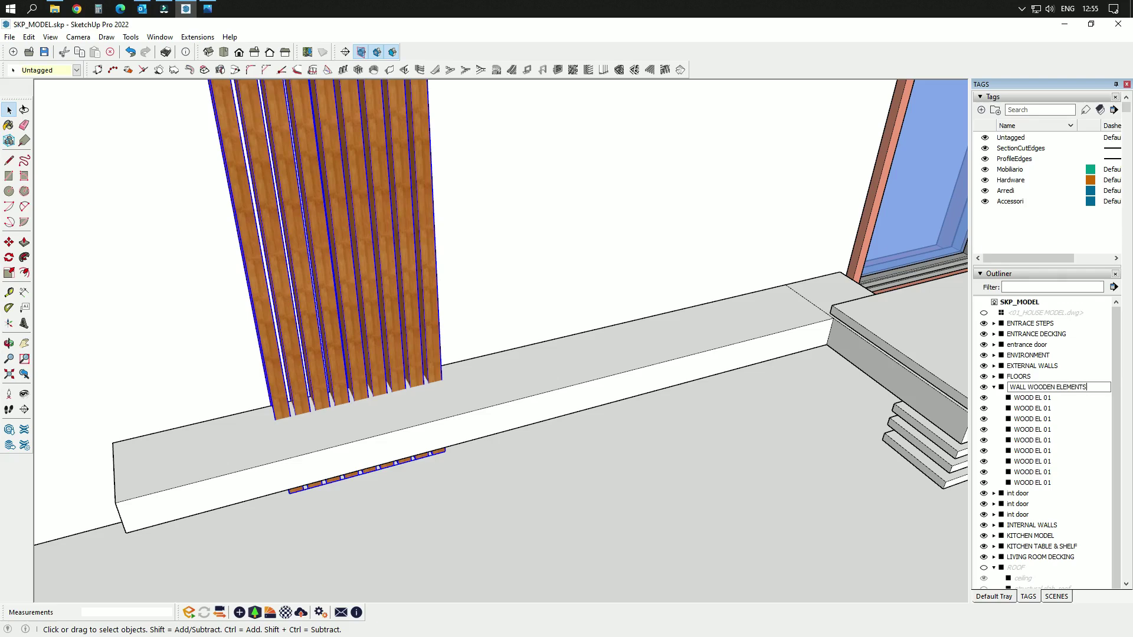
key(Return)
click(994, 504)
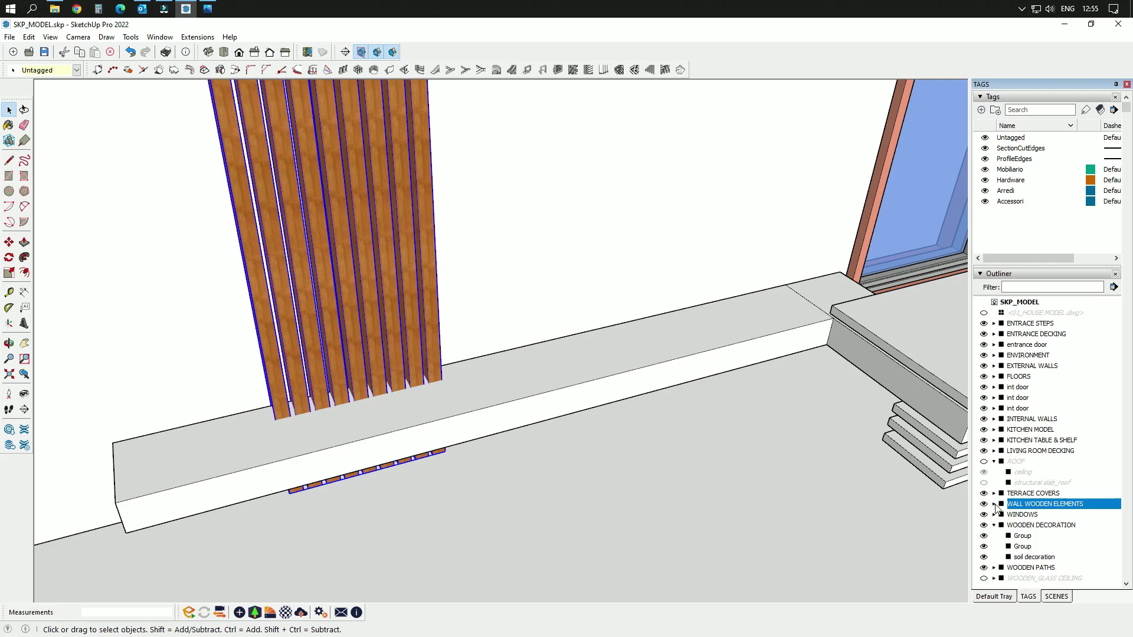
- Examine the living room and kitchen from several angles, including the slats, shelf, kitchen table and partition
scroll(588, 444, down, 5)
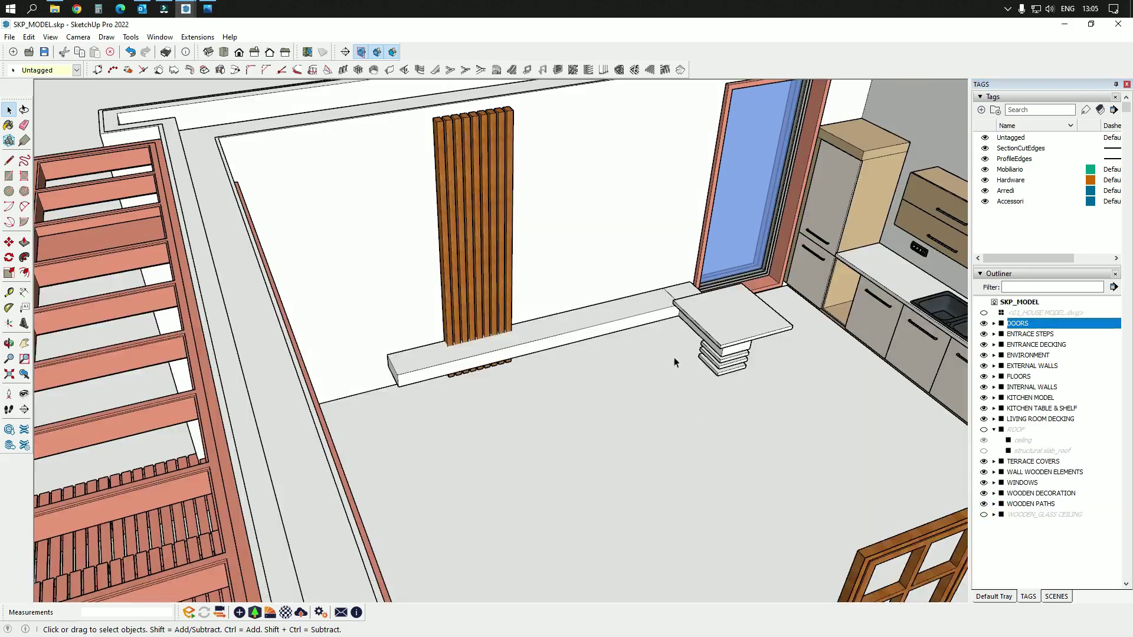
middle_drag(674, 356, 494, 319)
scroll(495, 318, down, 3)
middle_drag(476, 384, 498, 354)
scroll(708, 383, up, 6)
scroll(555, 223, up, 2)
middle_drag(319, 271, 841, 329)
middle_drag(605, 386, 555, 354)
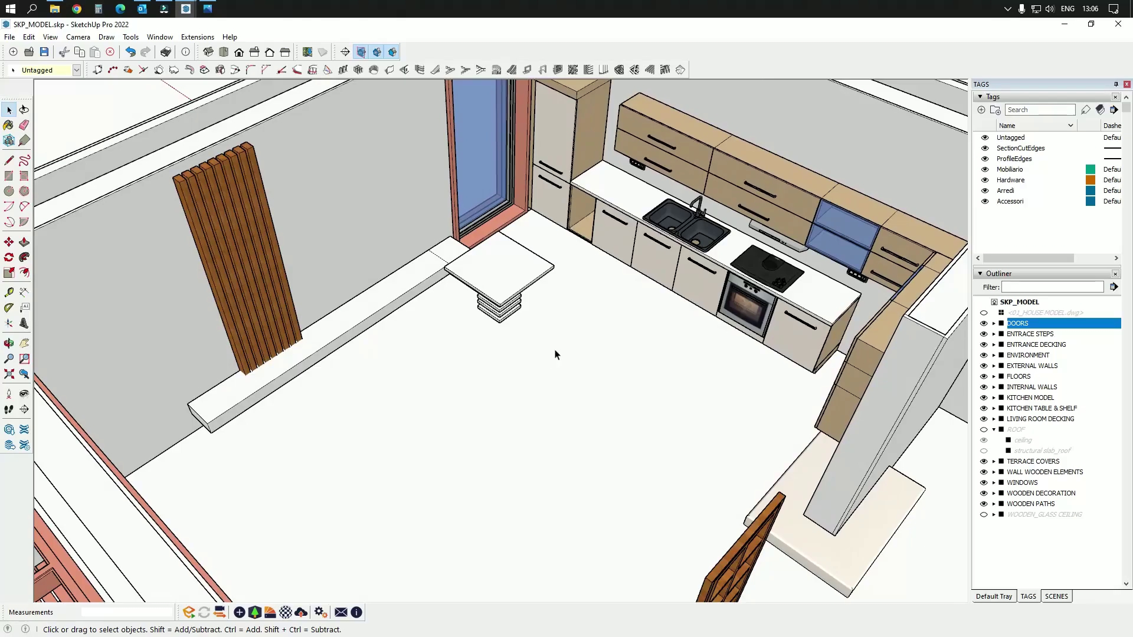
scroll(552, 354, down, 4)
scroll(614, 422, up, 5)
middle_drag(607, 412, 513, 380)
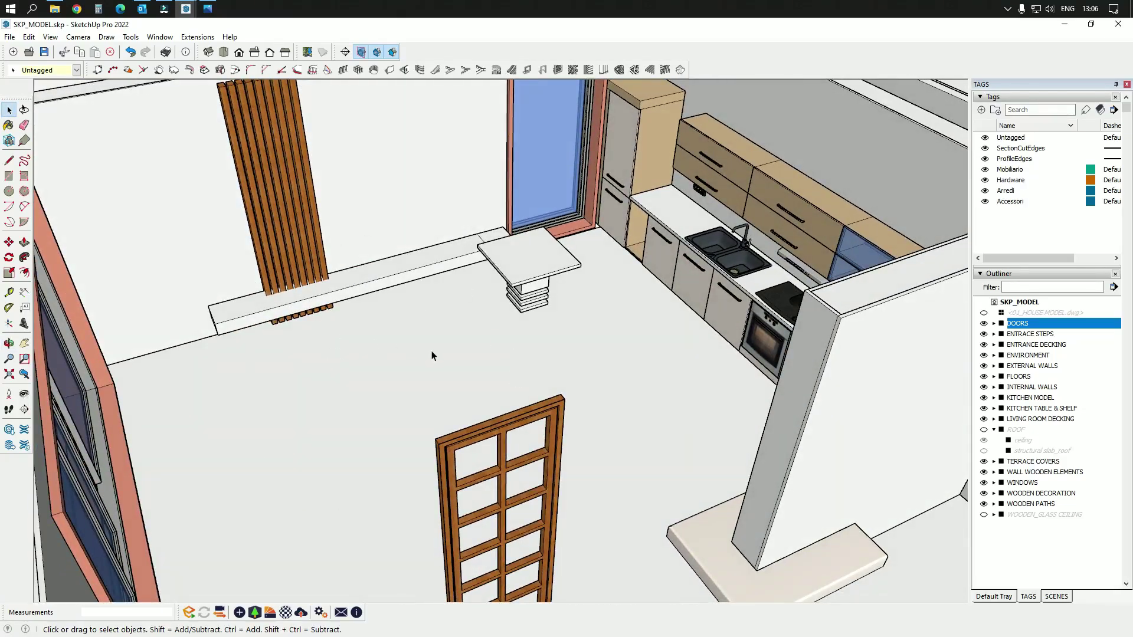
middle_drag(385, 344, 406, 301)
middle_drag(497, 324, 453, 272)
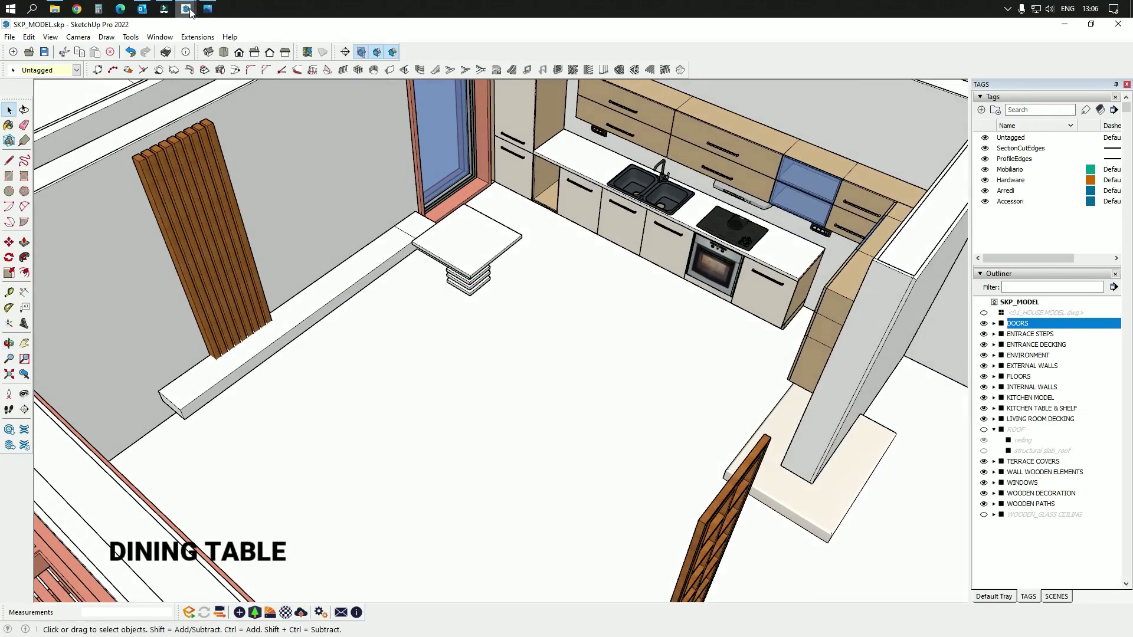
- Switch to the nt dining table R01.skp model, copy the dining table set with its chairs, and return to SKP_MODEL.skp
mouse_move(190, 11)
click(195, 74)
click(681, 383)
scroll(458, 237, down, 6)
middle_drag(617, 284, 587, 410)
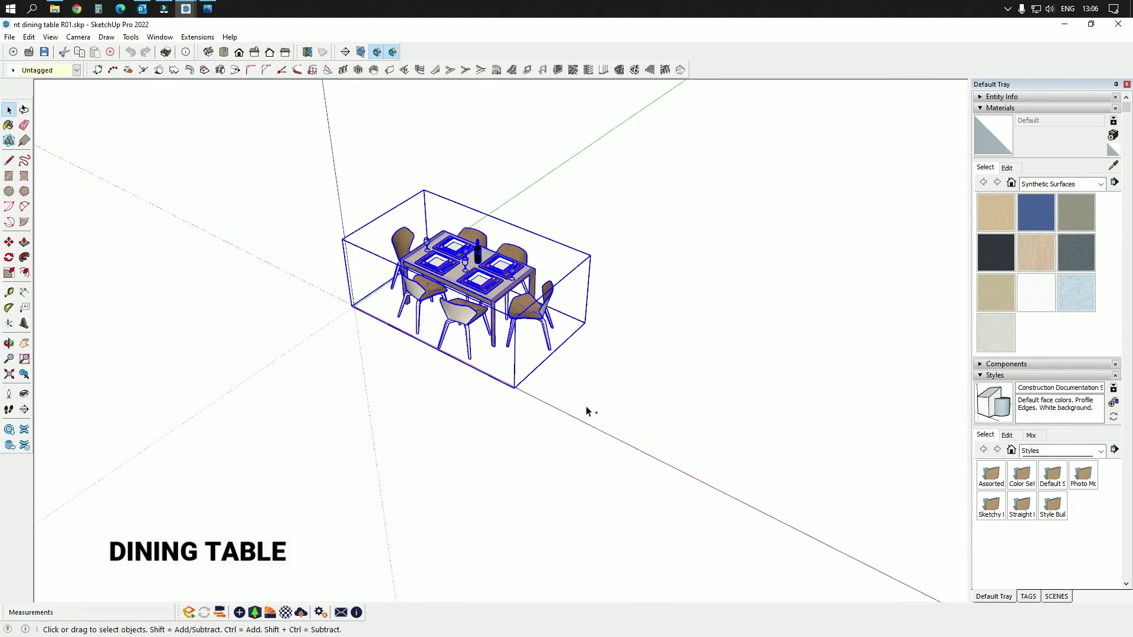
click(1063, 24)
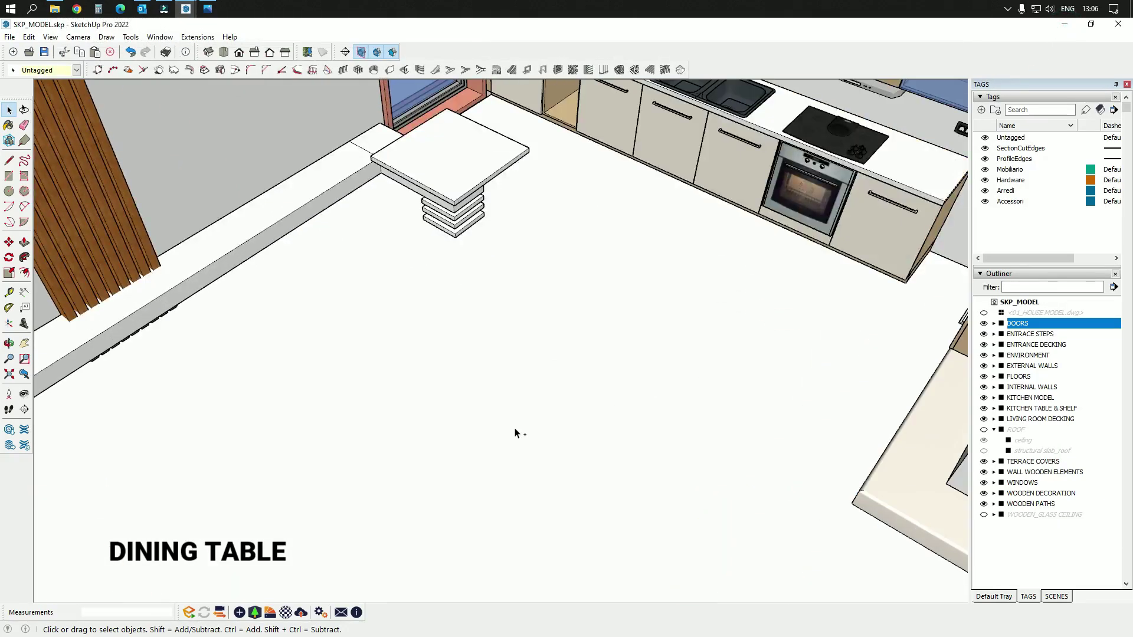
- Paste the dining table set onto the living room floor beside the long shelf
key(ctrl+v)
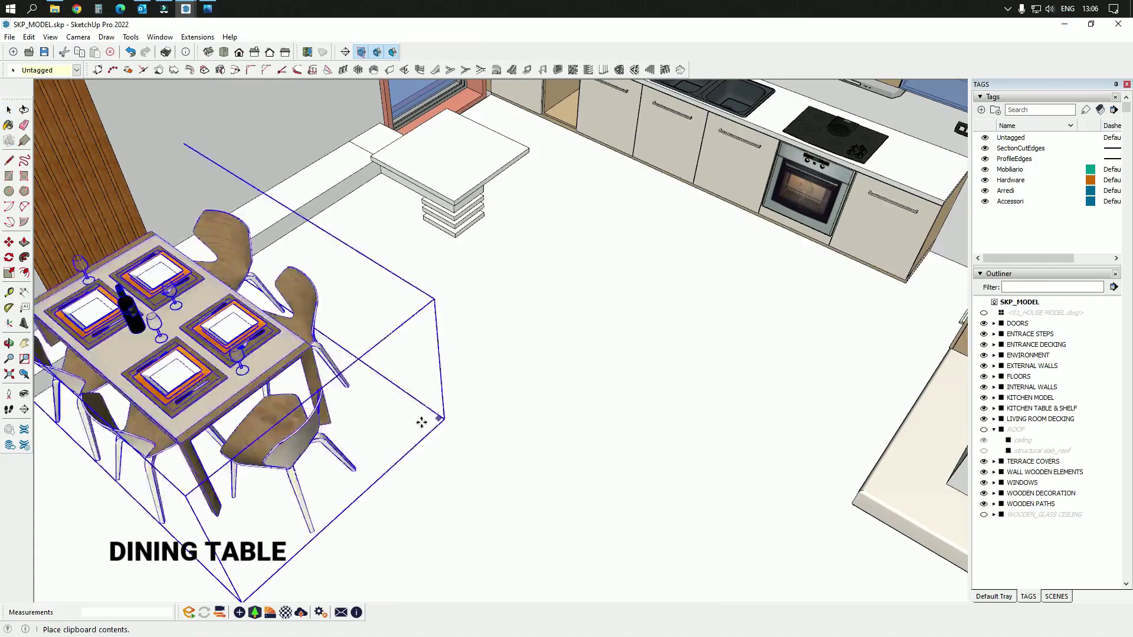
scroll(517, 356, down, 3)
scroll(514, 401, down, 4)
middle_drag(471, 438, 647, 572)
scroll(554, 417, up, 4)
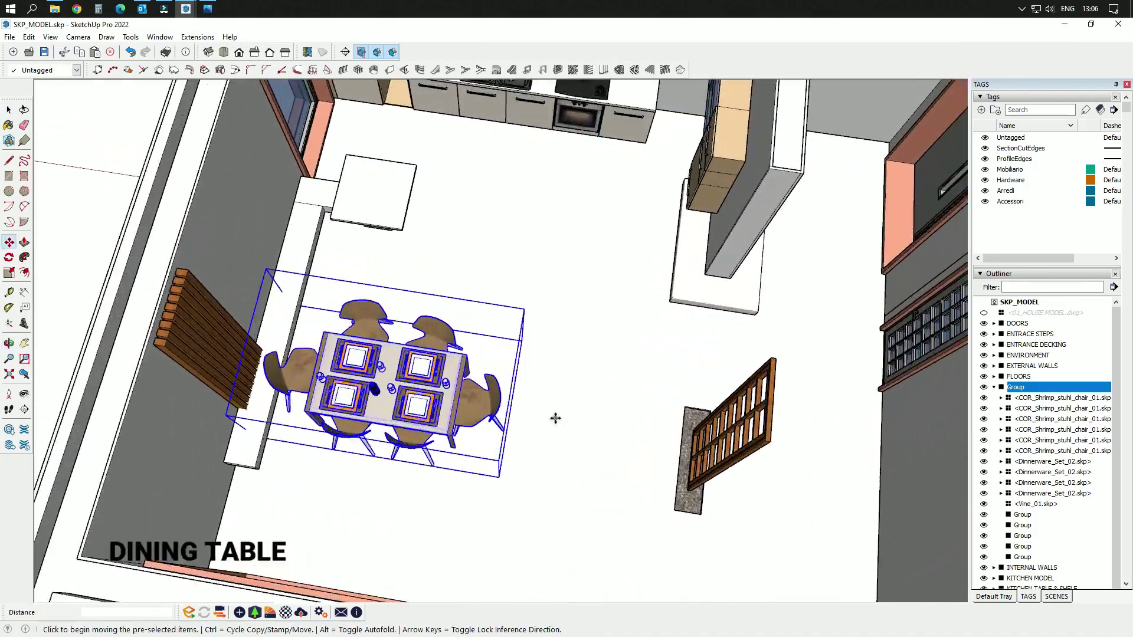
click(449, 391)
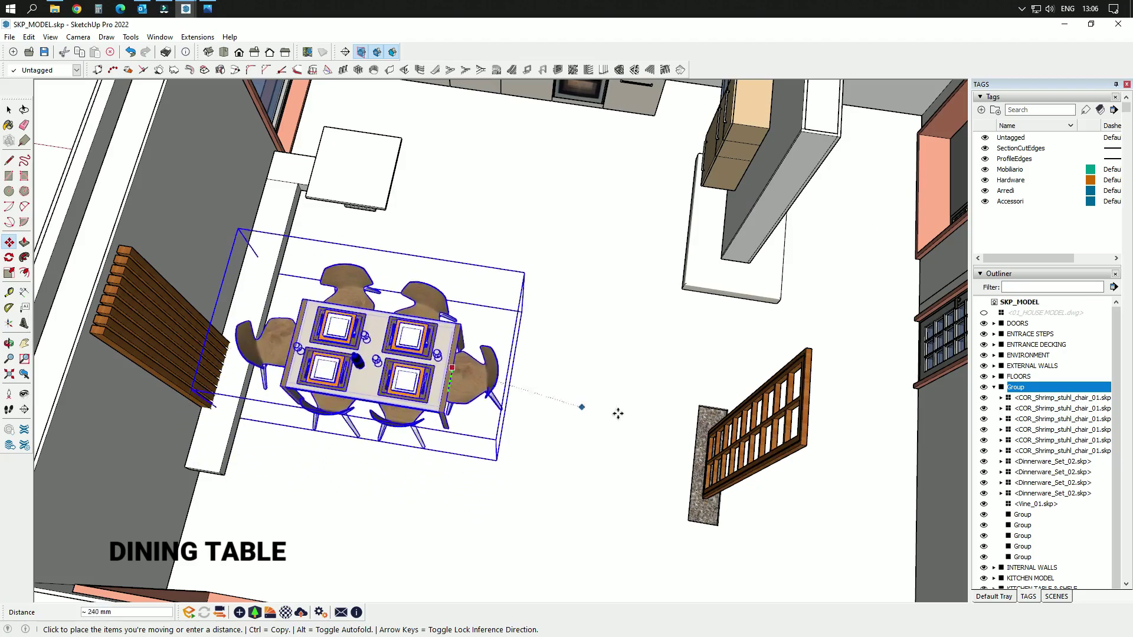
scroll(685, 449, up, 2)
scroll(714, 464, up, 4)
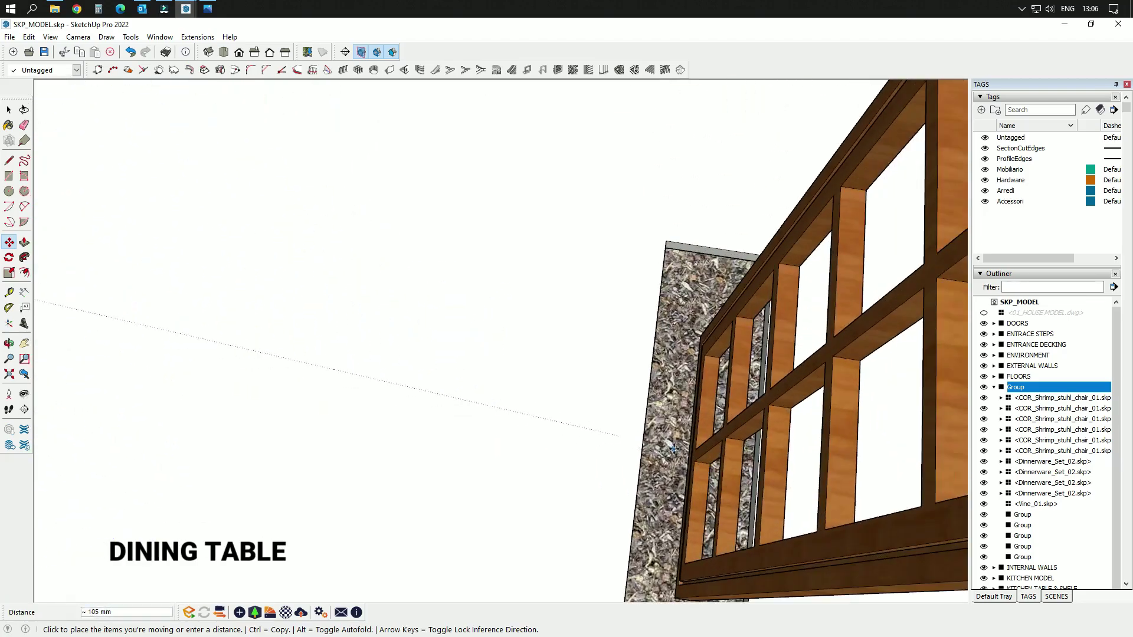
key(Escape)
scroll(697, 464, down, 8)
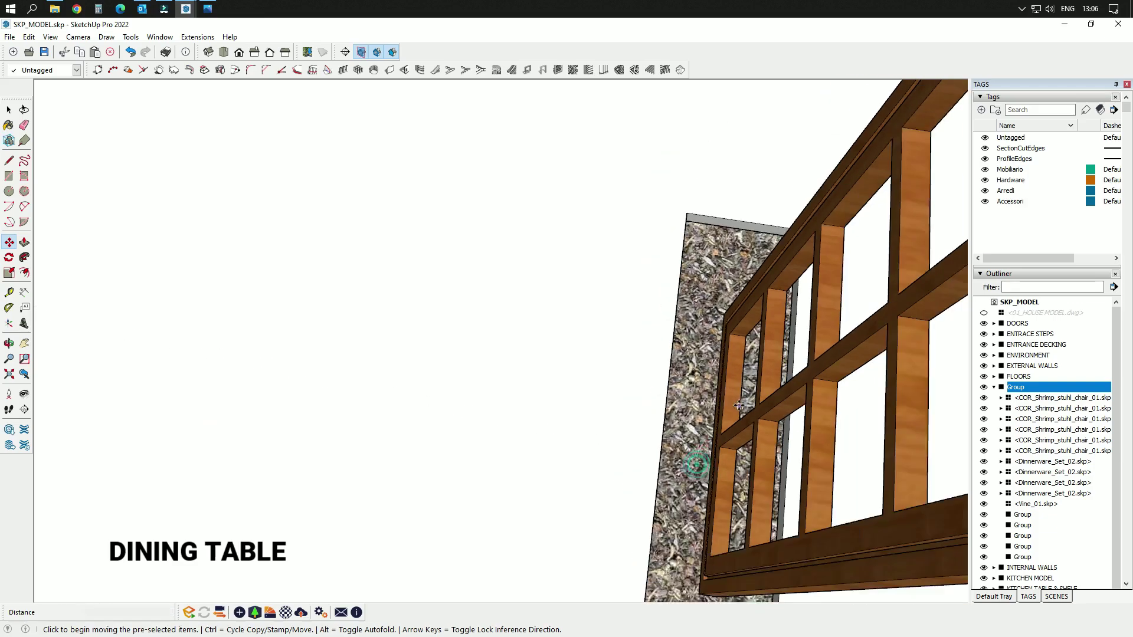
- Move the dining table set about 1350 mm along the red axis, away from the slat wall towards the lattice partition
click(380, 453)
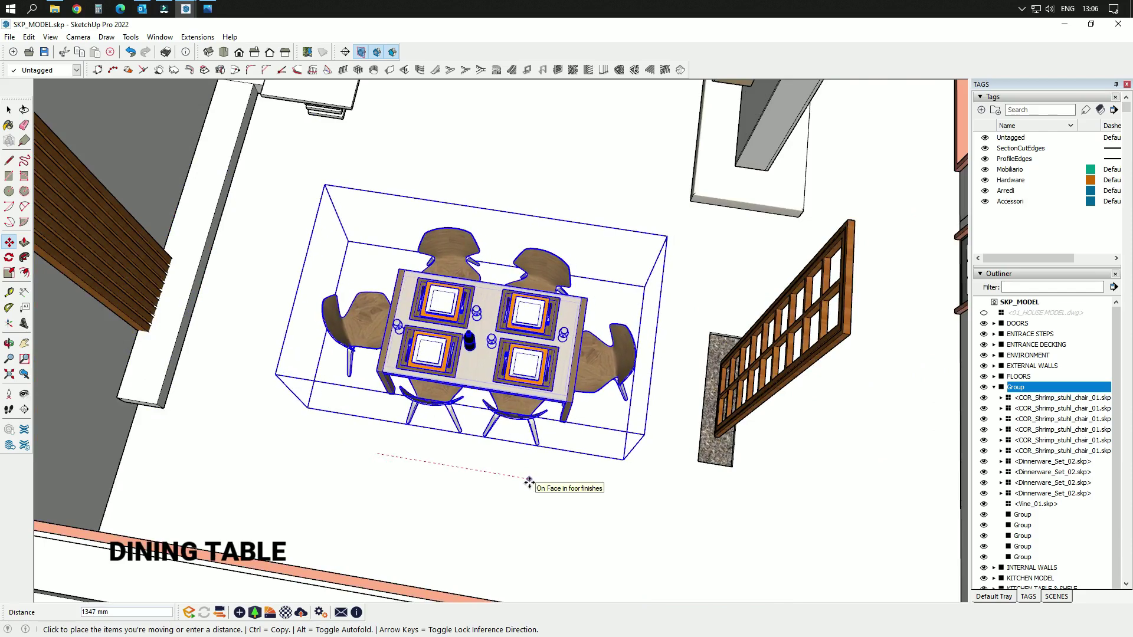
click(531, 481)
middle_drag(609, 473, 400, 405)
scroll(440, 498, down, 2)
key(space)
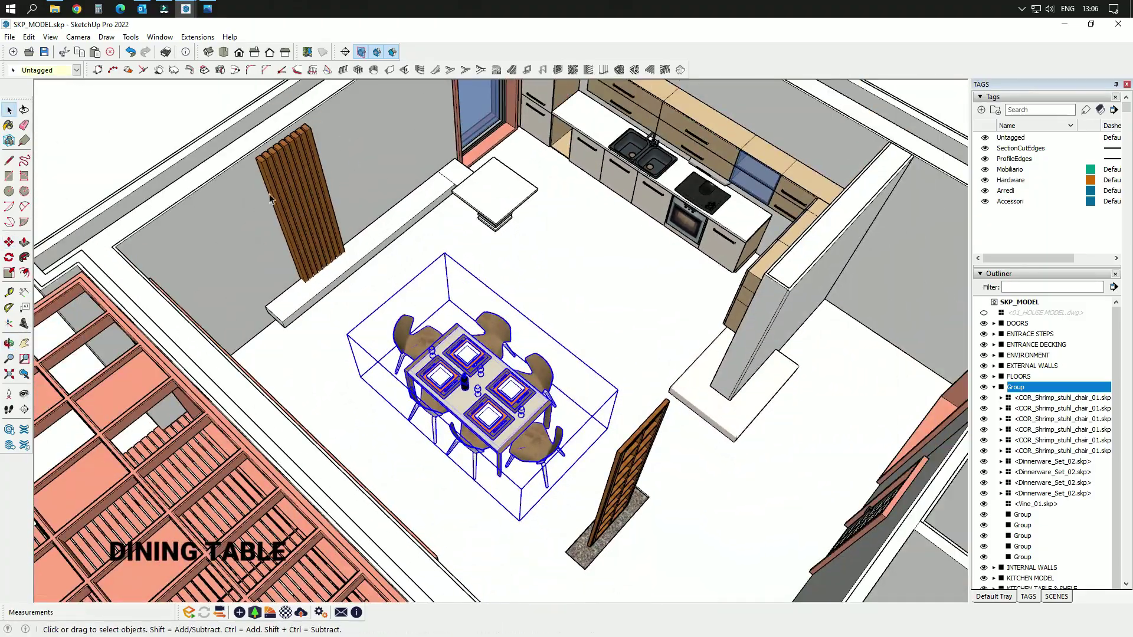
- Switch to the TV.skp model, copy the television with its wall bracket, and return to SKP_MODEL.skp
scroll(318, 217, up, 2)
mouse_move(193, 10)
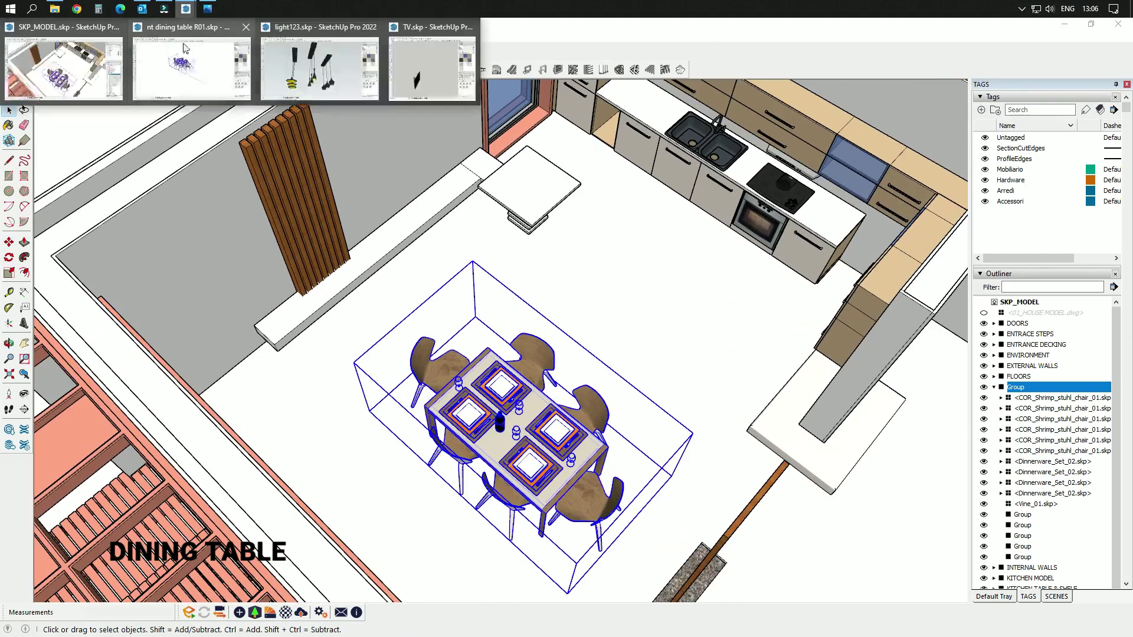
click(421, 79)
click(450, 416)
middle_drag(450, 417, 549, 453)
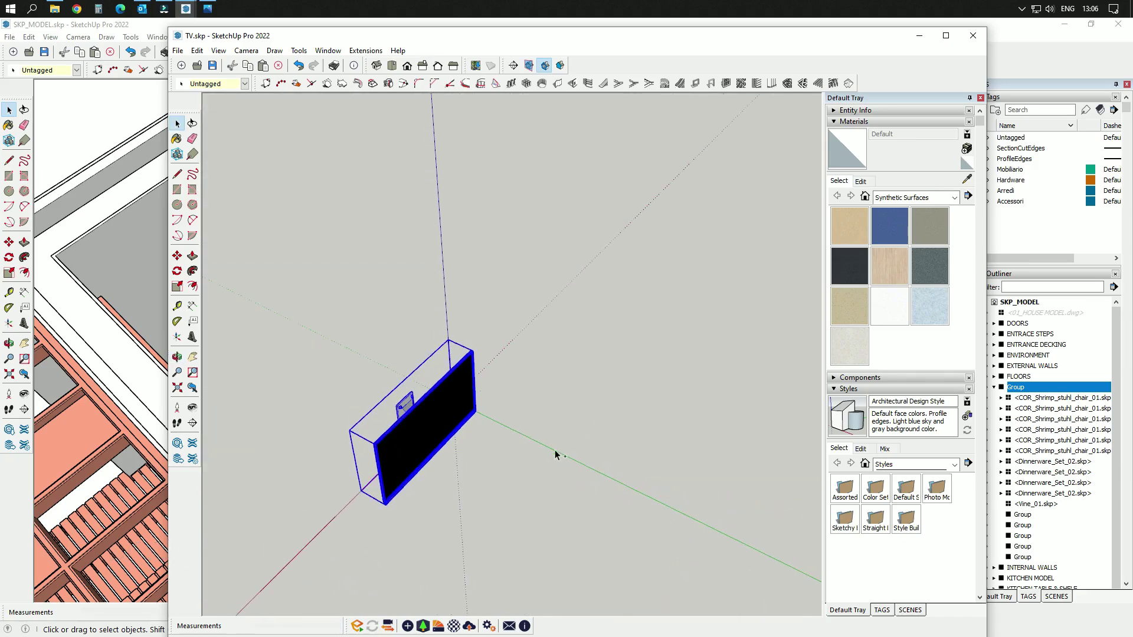
click(919, 36)
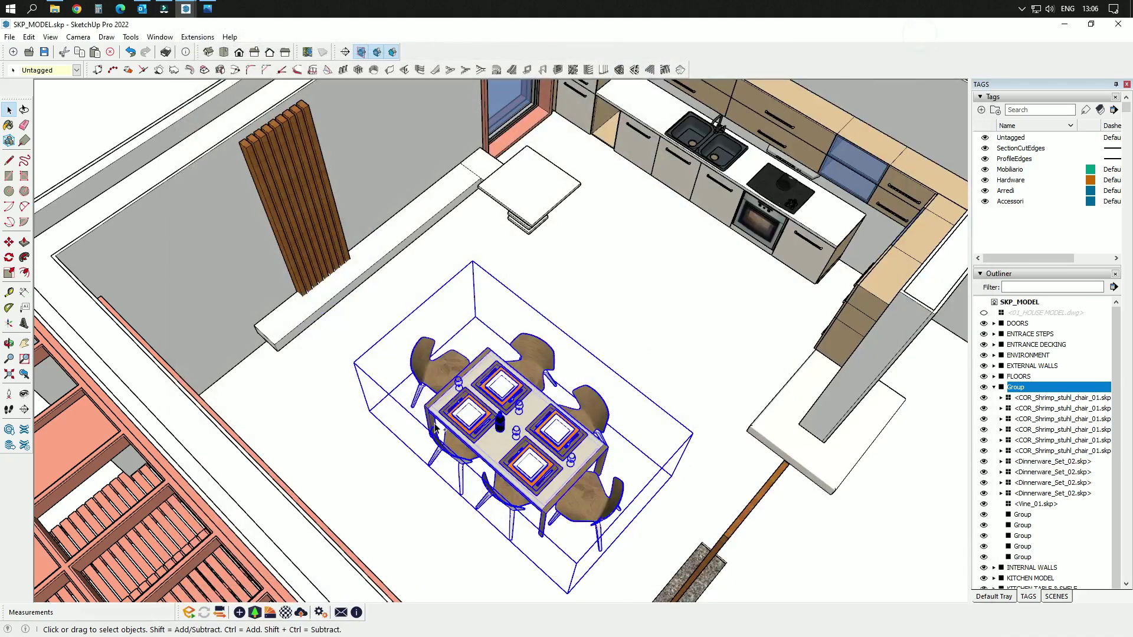
- Paste the television between the long shelf and the dining table, near the wall slats
key(ctrl+v)
click(357, 310)
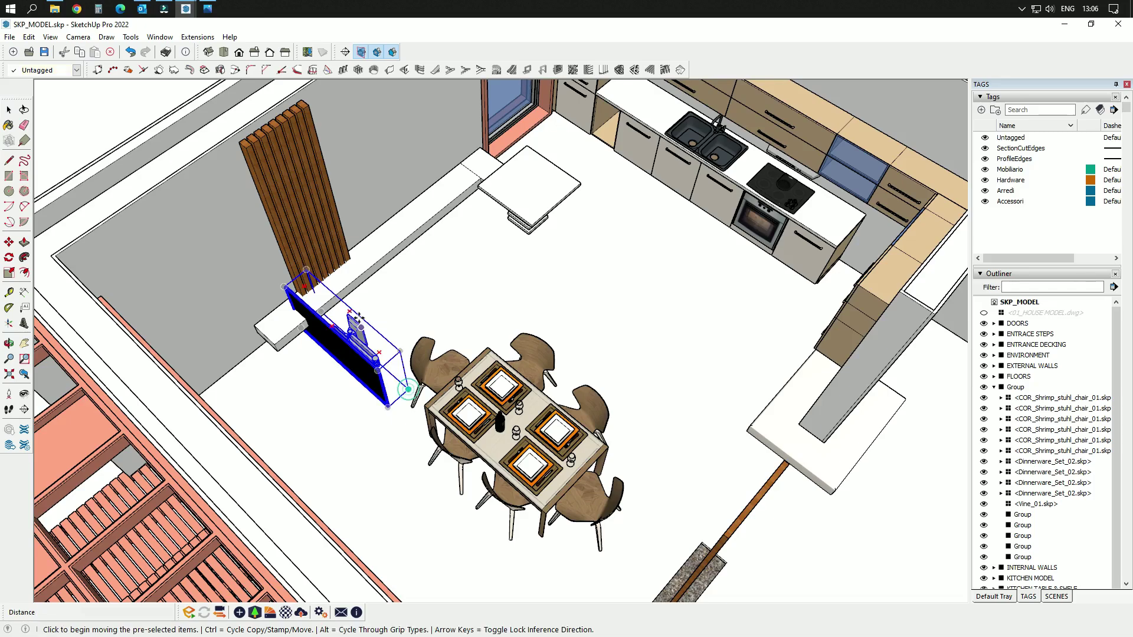
scroll(357, 310, up, 3)
scroll(357, 309, up, 2)
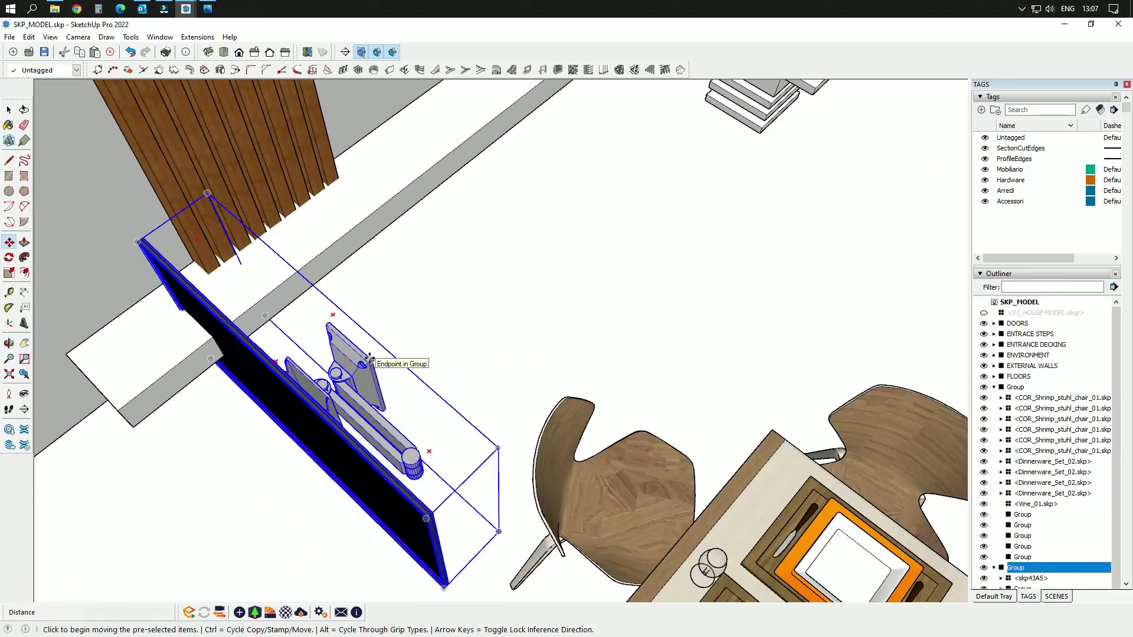
- Rotate the television about its bracket's upper edge so the screen runs parallel to the shelf and faces the dining table
key(q)
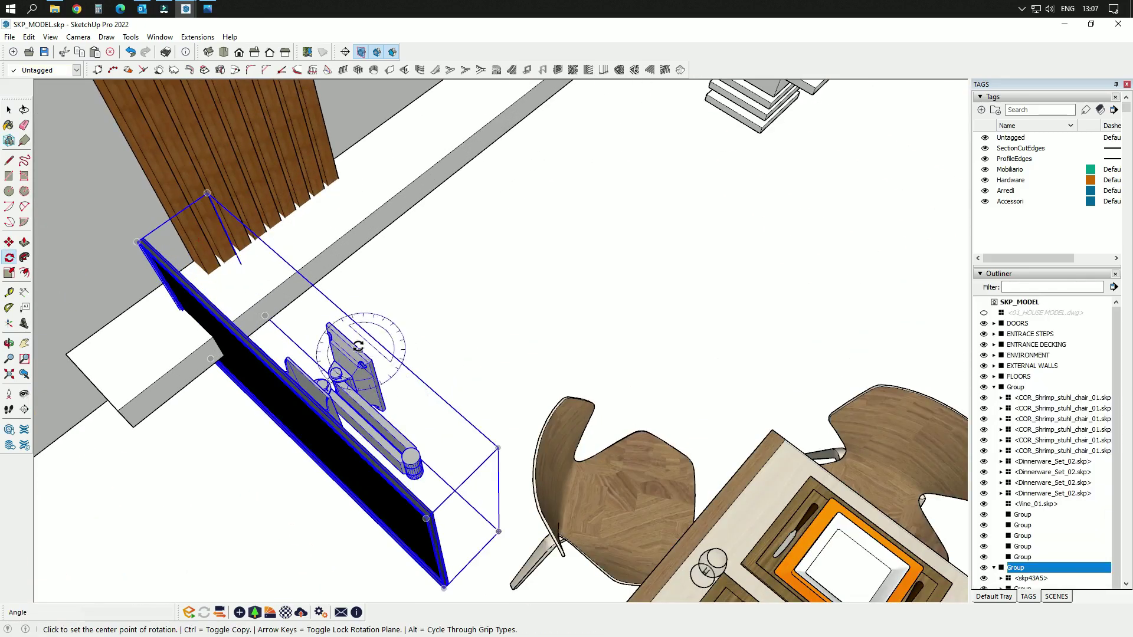
scroll(352, 340, up, 3)
click(346, 339)
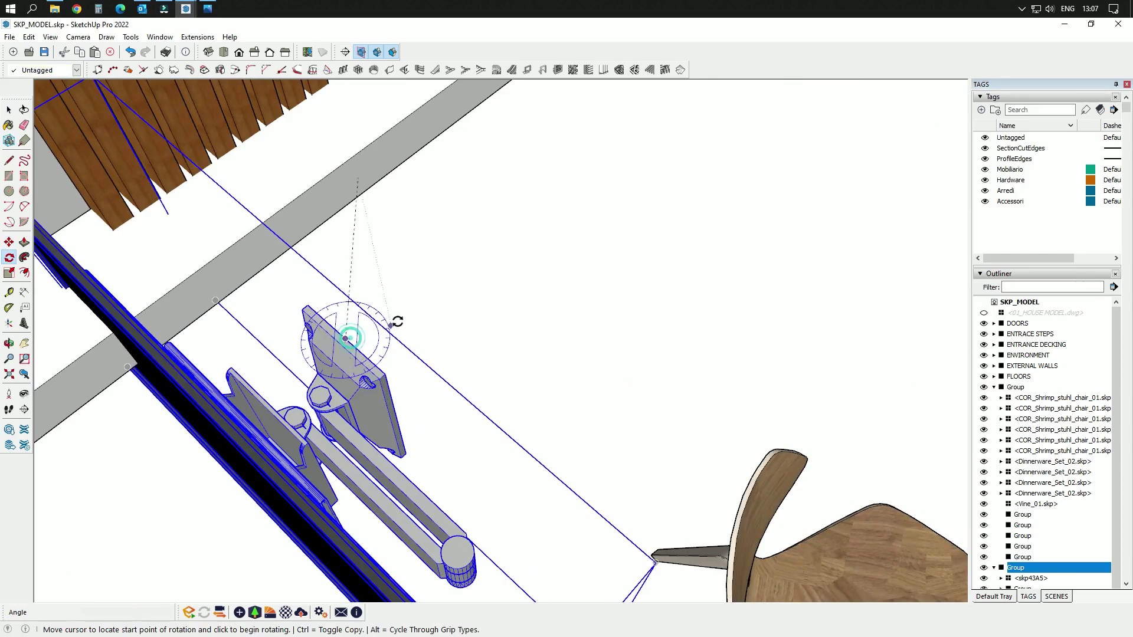
click(410, 296)
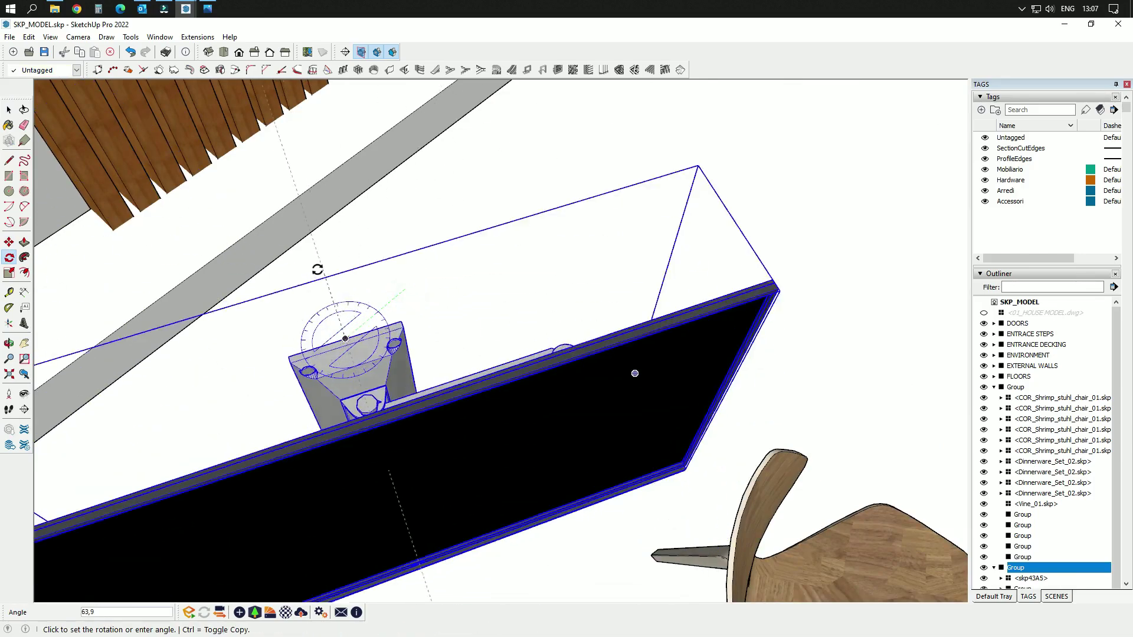
click(287, 286)
- Move the television by the midpoint of its bracket's upper edge onto the front of the wooden wall slats
scroll(287, 286, down, 5)
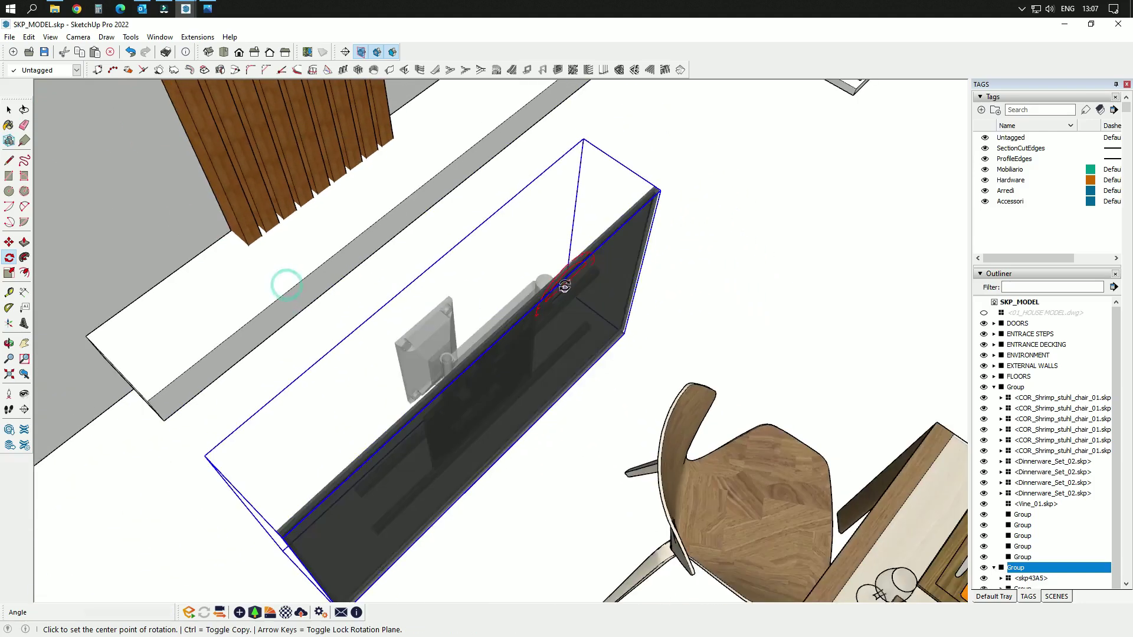
scroll(477, 310, up, 3)
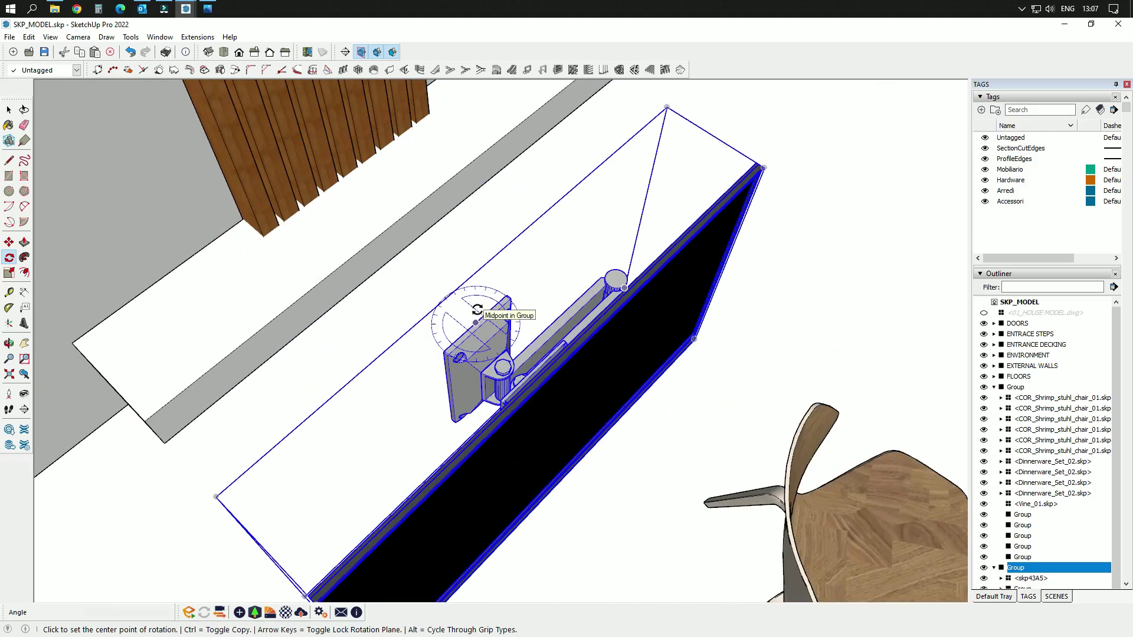
key(m)
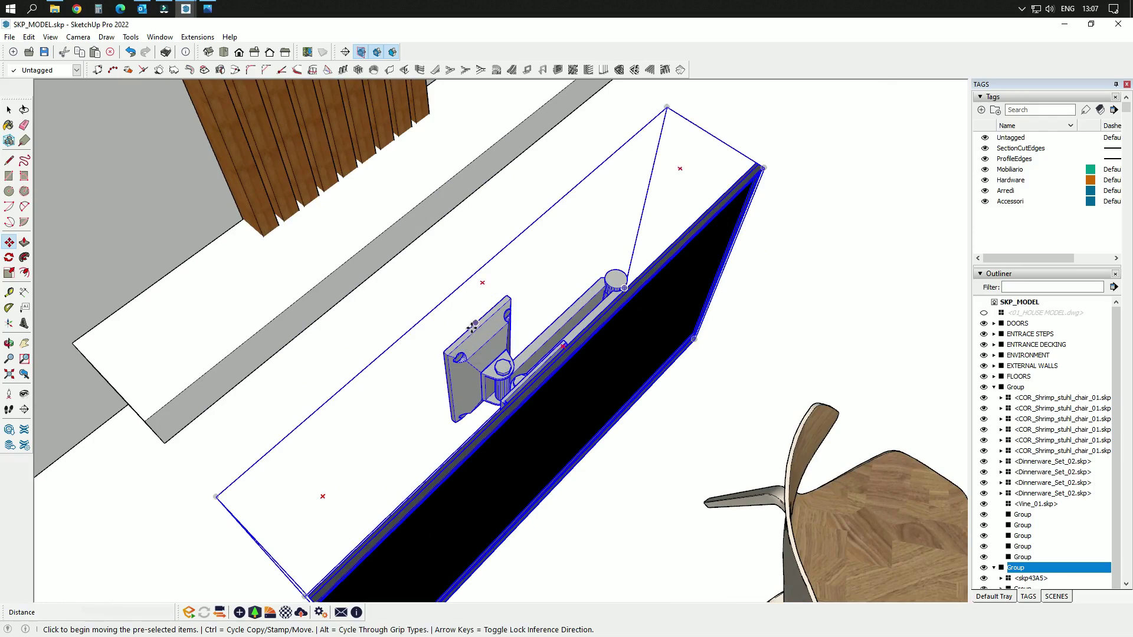
click(474, 323)
scroll(470, 321, down, 5)
scroll(421, 159, up, 5)
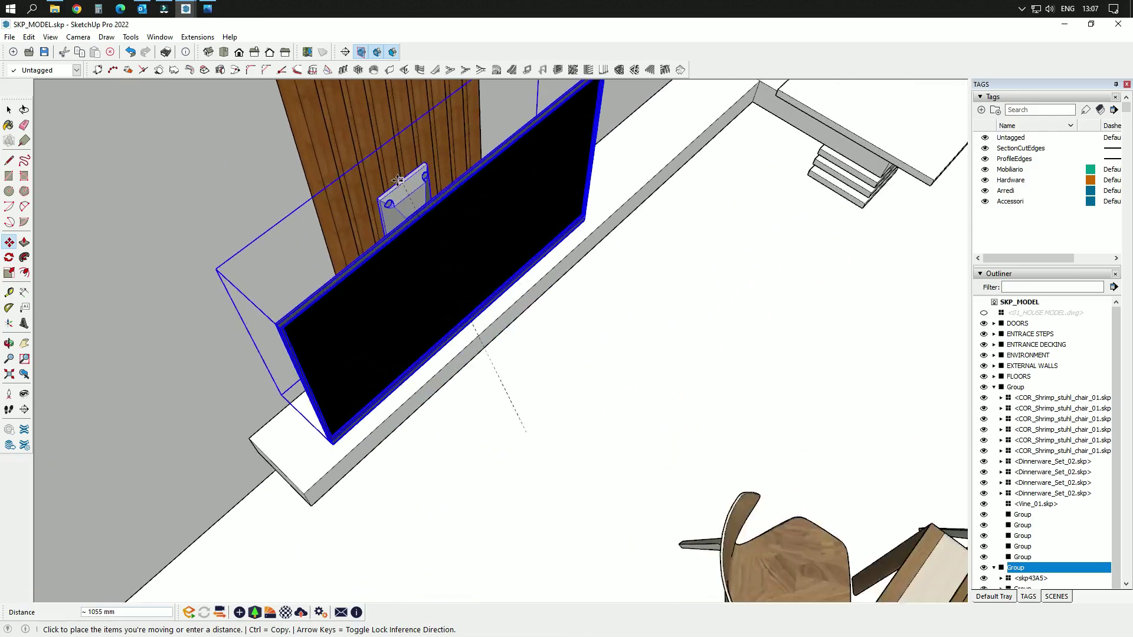
scroll(420, 159, up, 3)
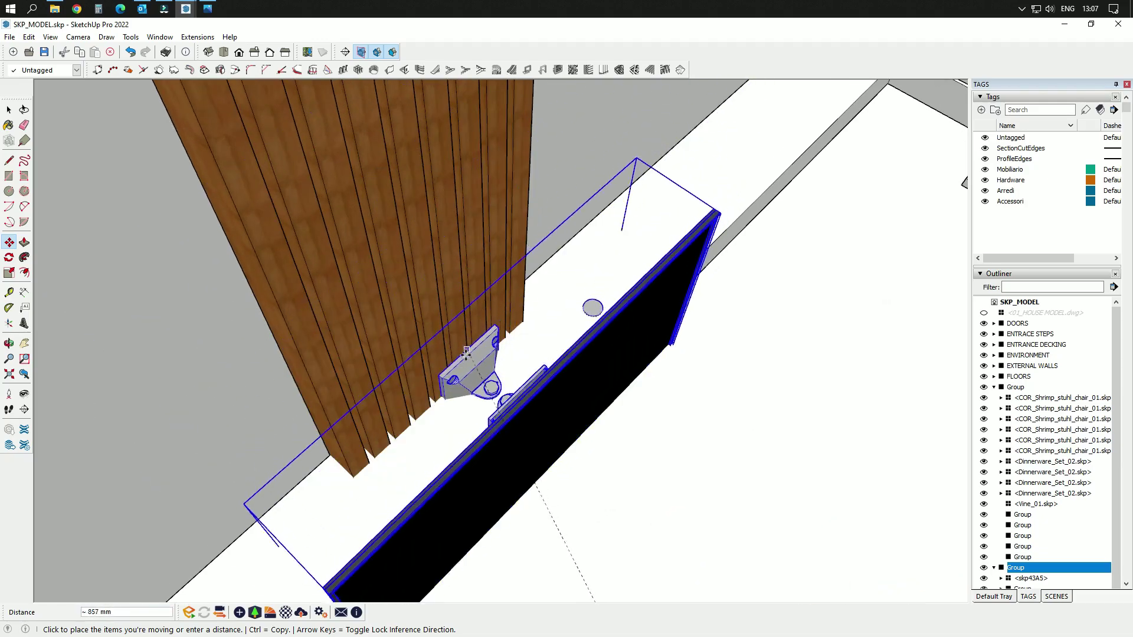
scroll(463, 319, up, 4)
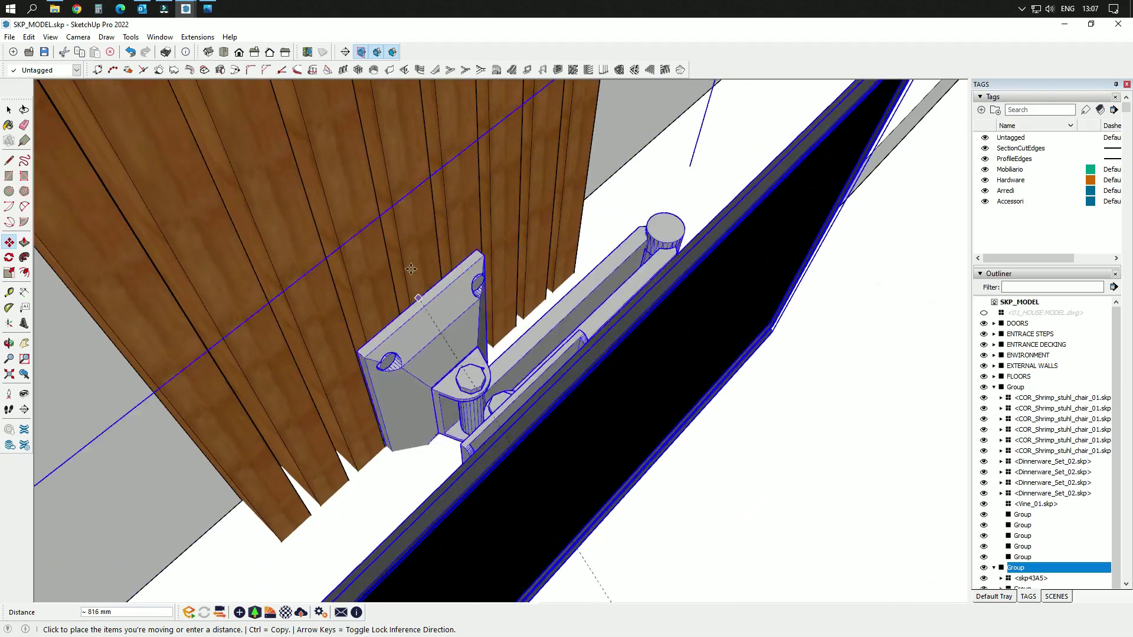
scroll(466, 315, down, 6)
scroll(404, 242, up, 4)
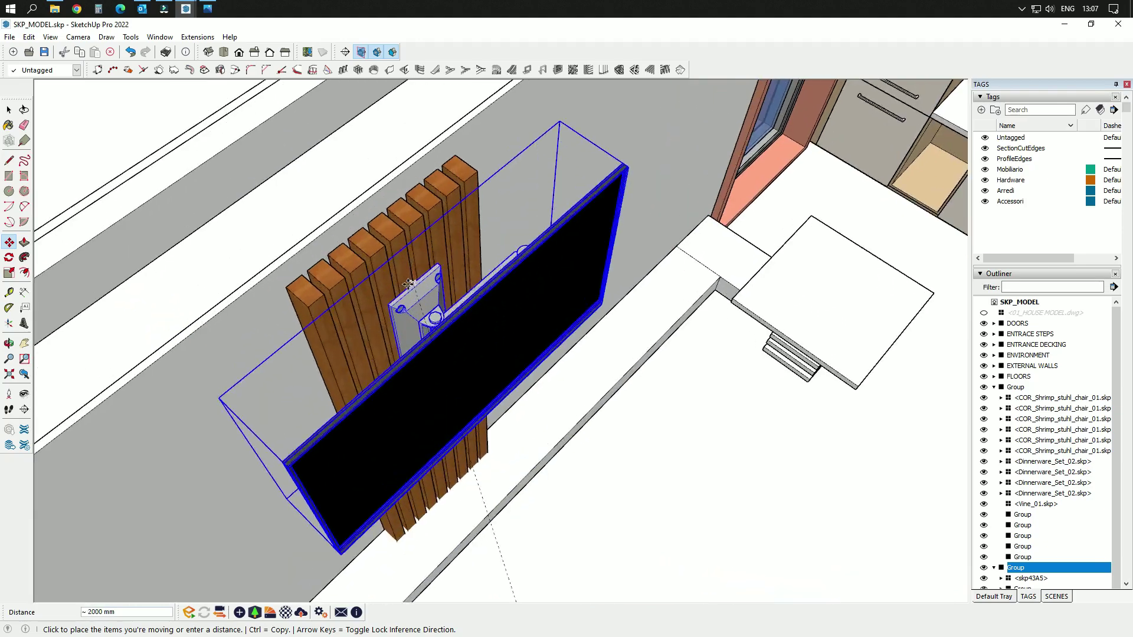
scroll(404, 242, up, 2)
click(623, 354)
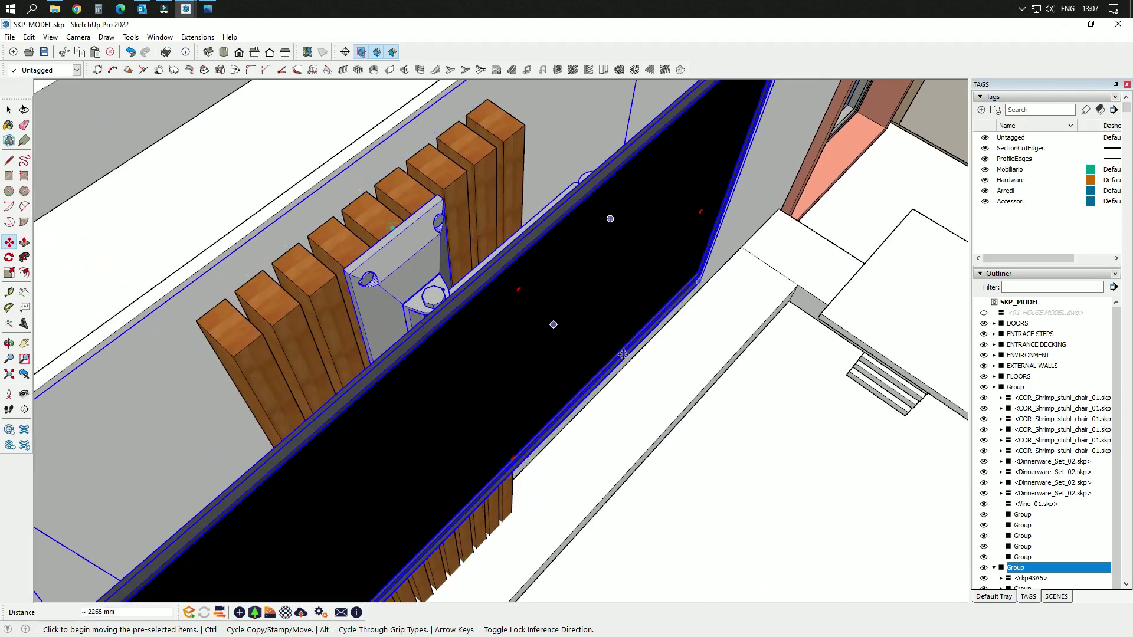
- Lower the television vertically along the wooden slats so it hangs above the long shelf
scroll(351, 231, down, 5)
middle_drag(350, 231, 559, 192)
click(524, 213)
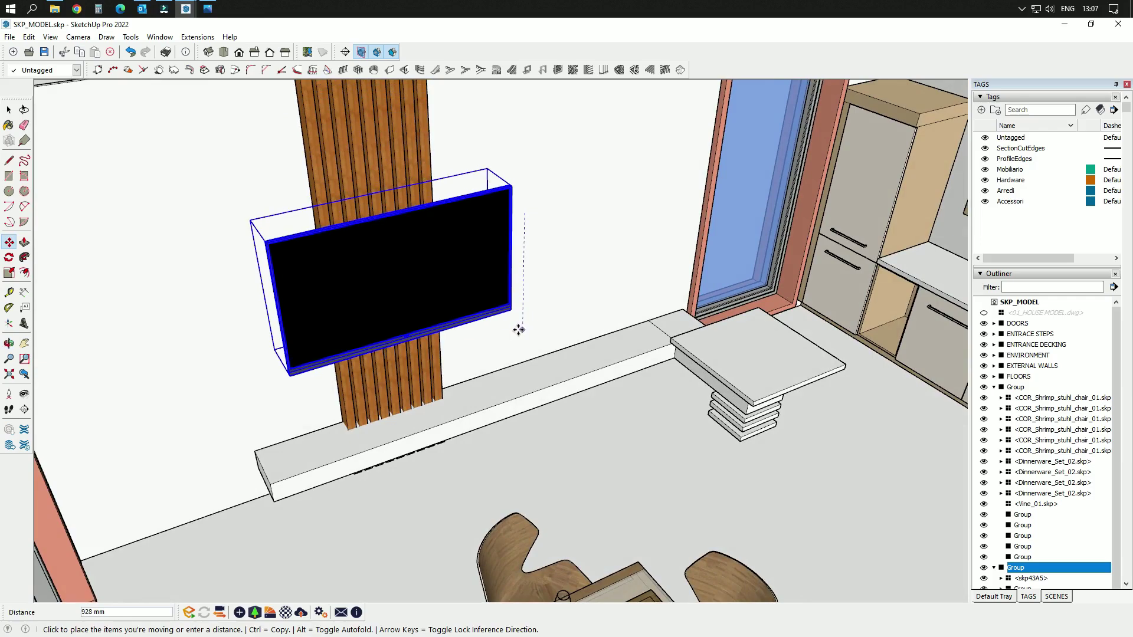
click(518, 355)
middle_drag(517, 354, 524, 285)
key(space)
- Collapse the dining set's group in the Outliner and select the television group
mouse_move(649, 311)
middle_down()
mouse_move(506, 341)
mouse_move(804, 400)
mouse_move(622, 450)
mouse_move(673, 349)
mouse_move(643, 394)
mouse_move(368, 395)
mouse_move(636, 371)
mouse_move(633, 300)
middle_up()
middle_drag(555, 411, 748, 233)
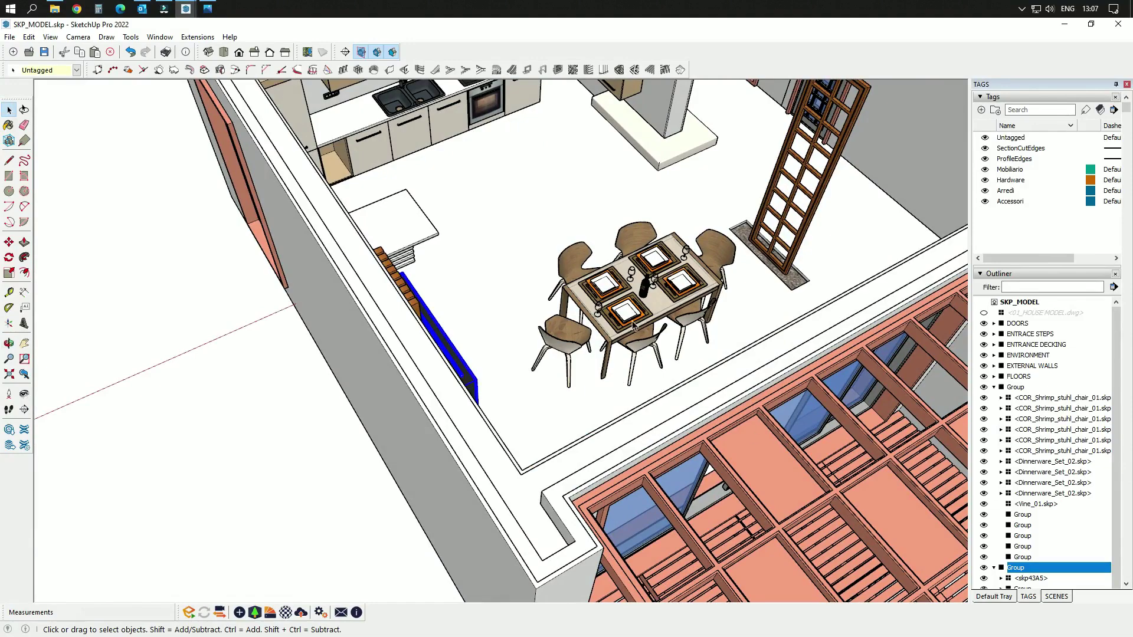
click(1022, 515)
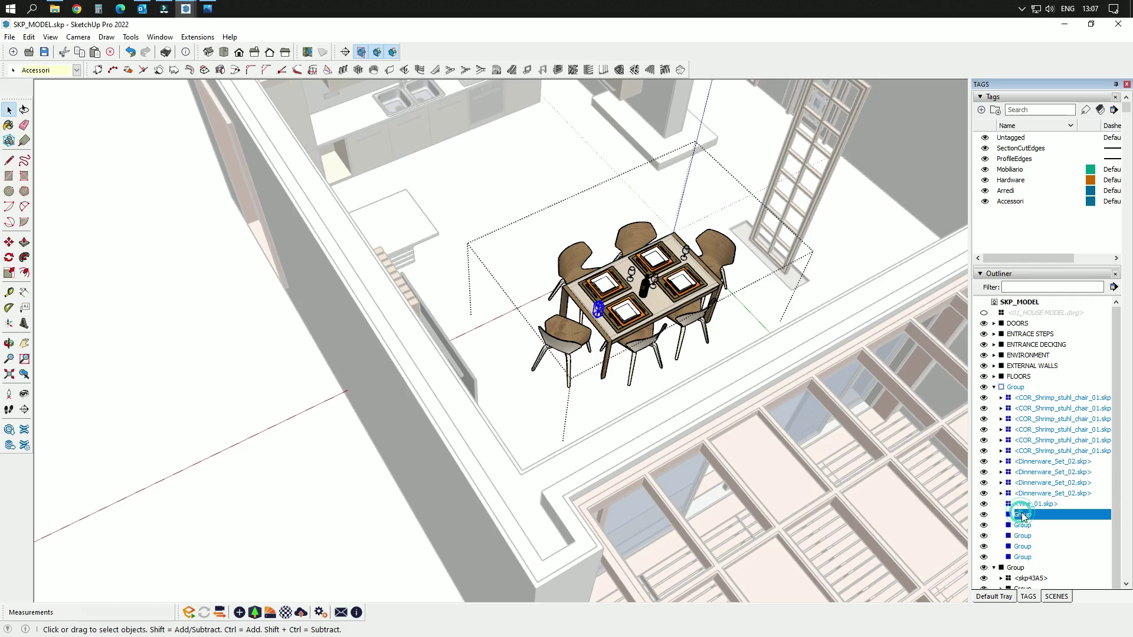
click(1015, 387)
click(993, 387)
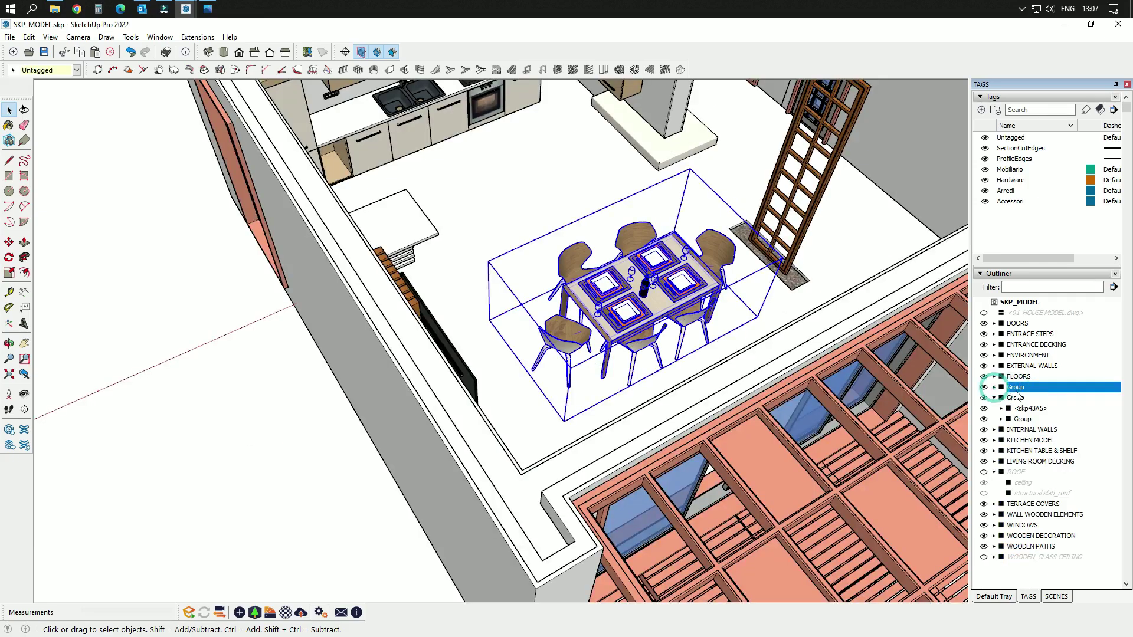
click(1016, 398)
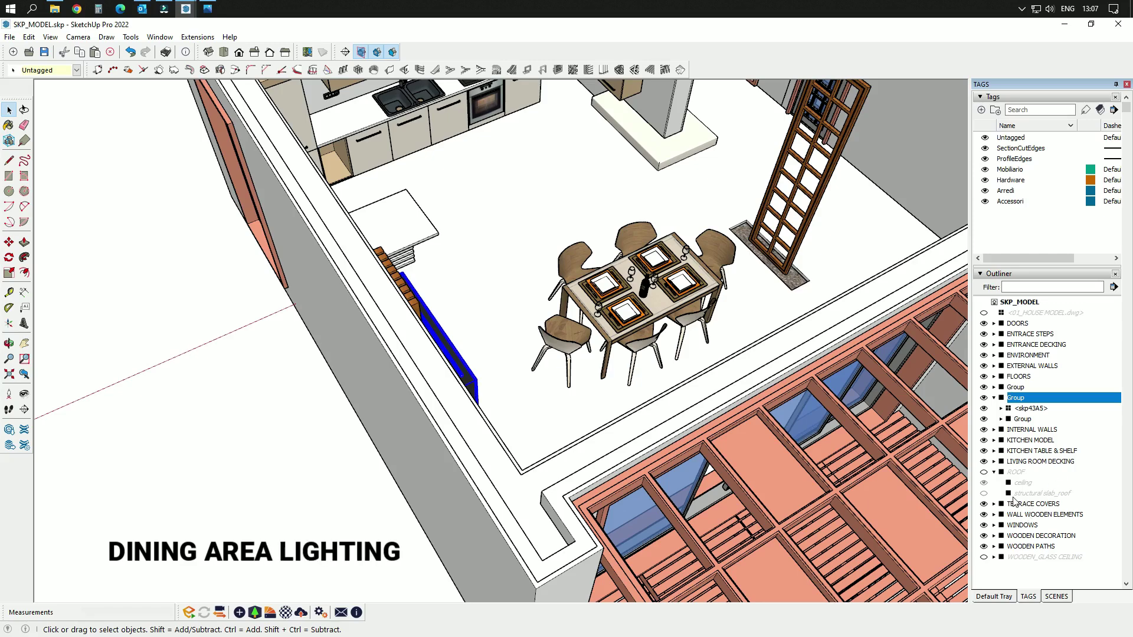
- Unhide the WOODEN_GLASS CEILING group above the dining area
click(984, 557)
middle_drag(413, 248, 368, 272)
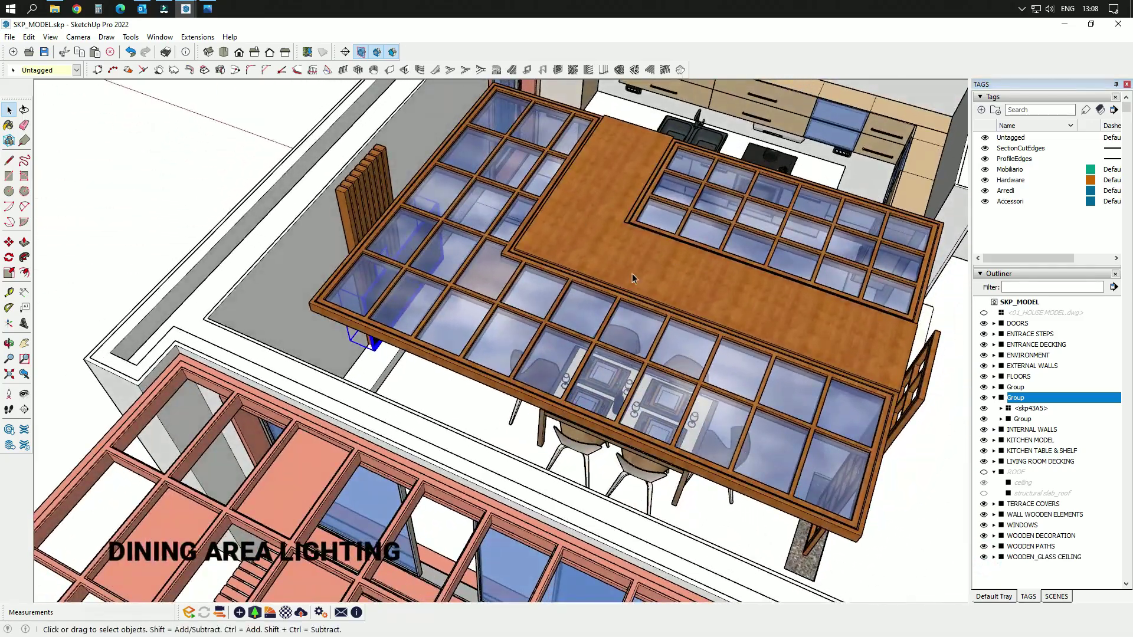
middle_drag(767, 305, 576, 271)
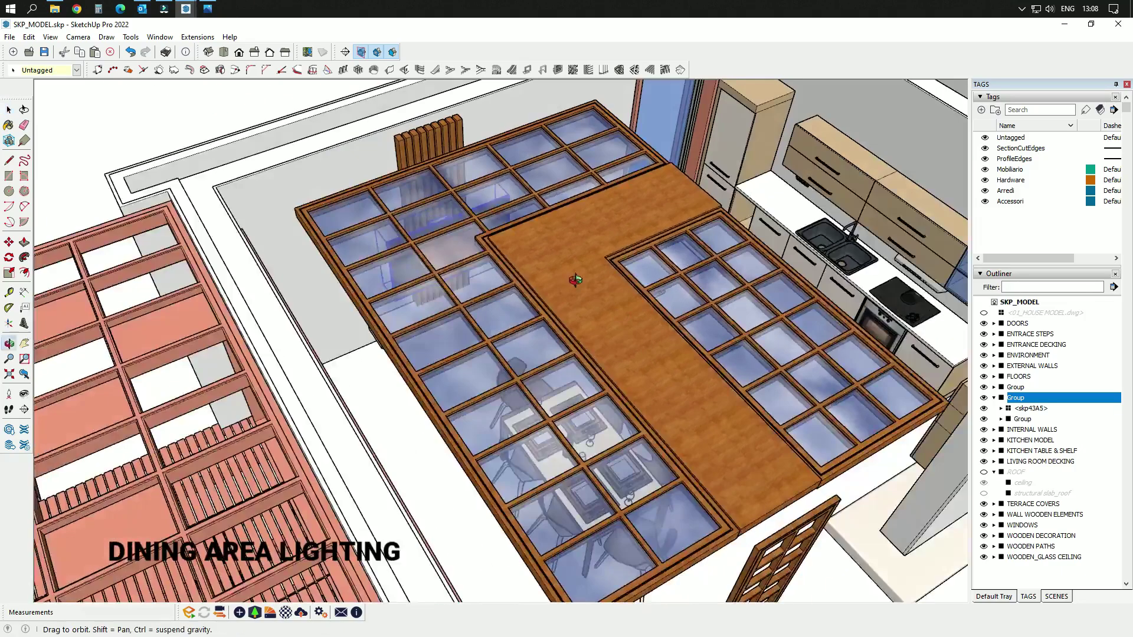
- Copy the three-pendant light with wide flat shades from light123.skp, check the INTERIOR_VISIO_02.jpg render, and return to SKP_MODEL.skp
mouse_move(185, 9)
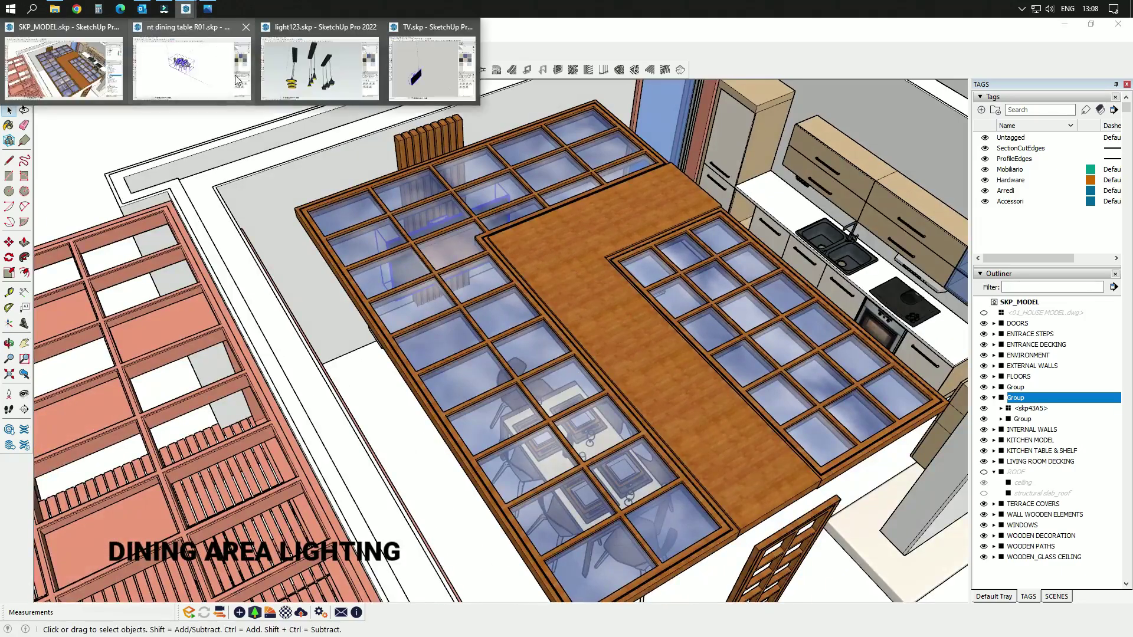
click(333, 82)
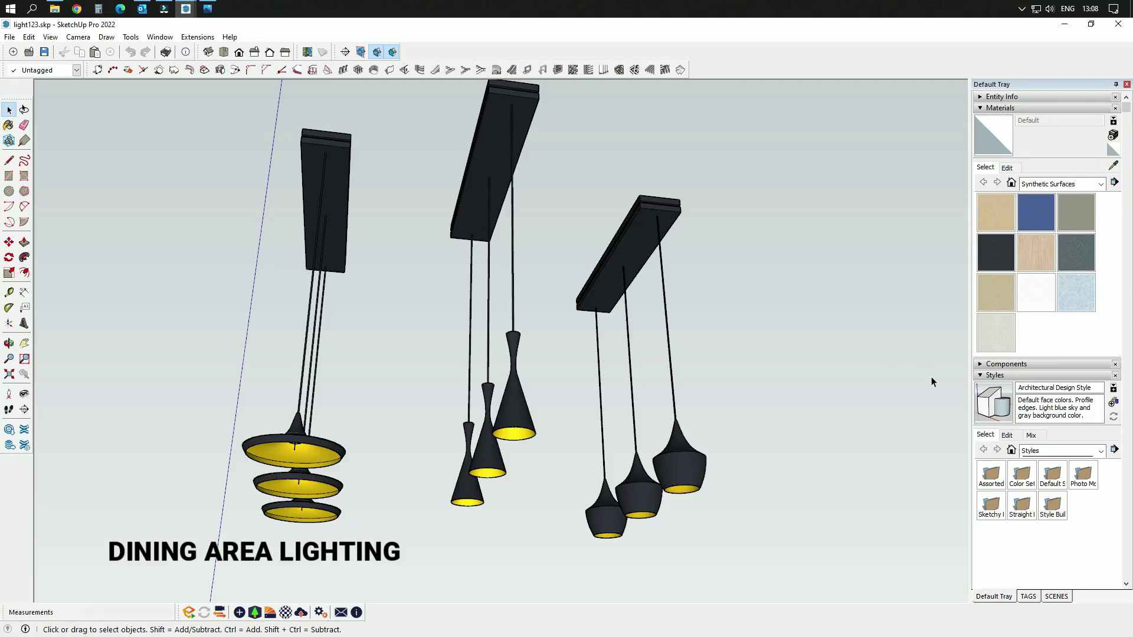
middle_drag(931, 381, 874, 268)
click(352, 158)
middle_drag(554, 239, 691, 455)
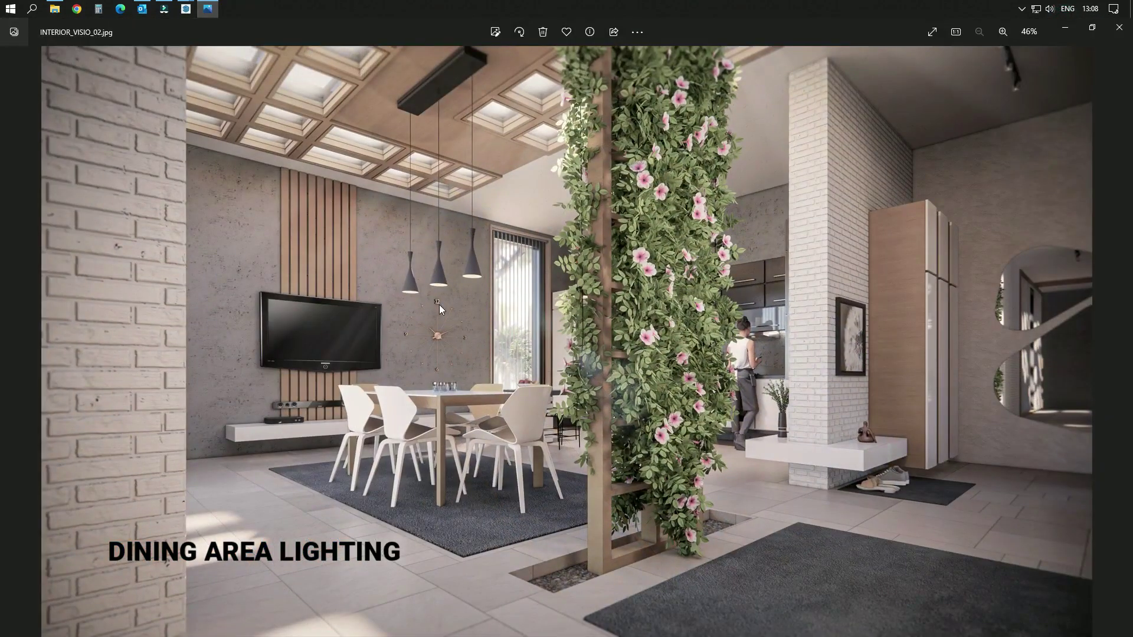
click(1065, 31)
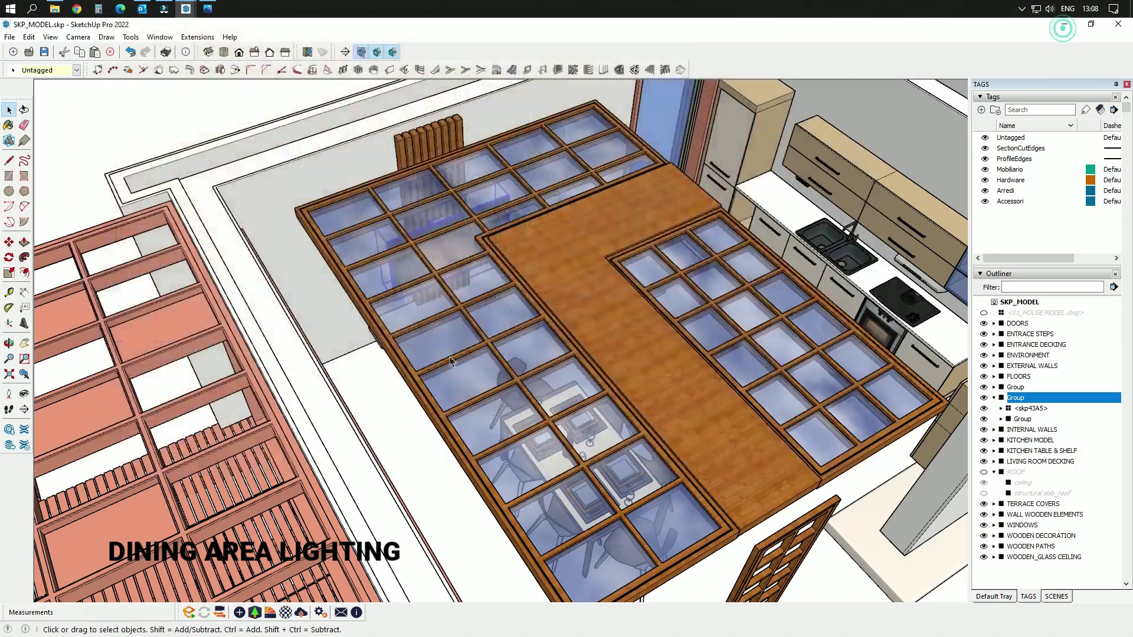
- Paste the pendant light onto the solid wooden part of the ceiling and shift it along the red axis towards the slat wall
key(ctrl+v)
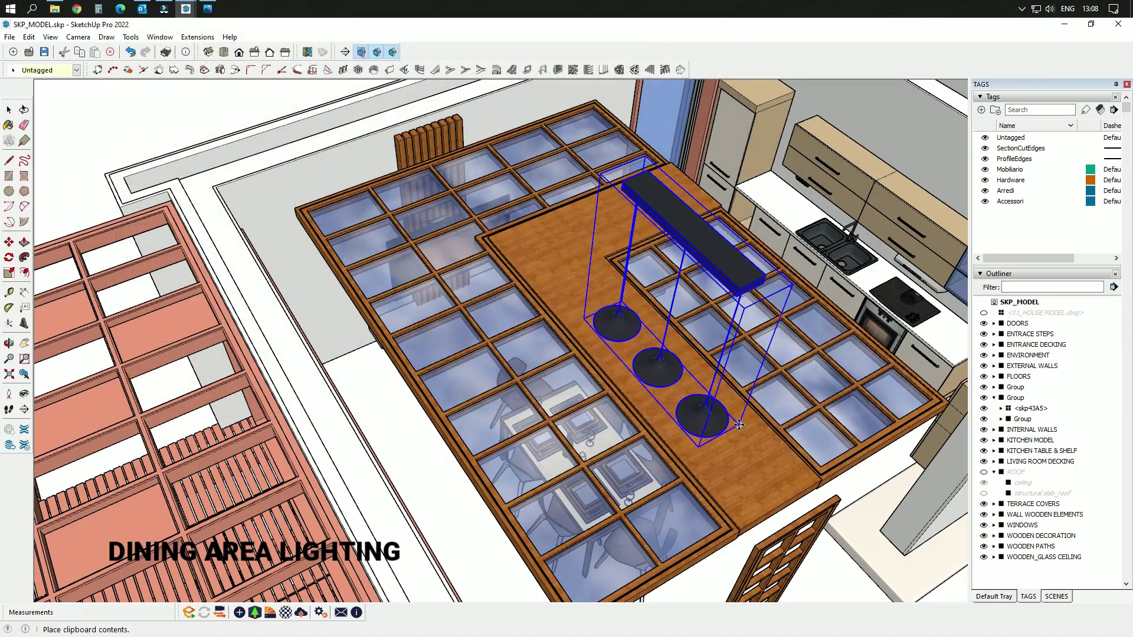
middle_drag(816, 445, 549, 420)
key(m)
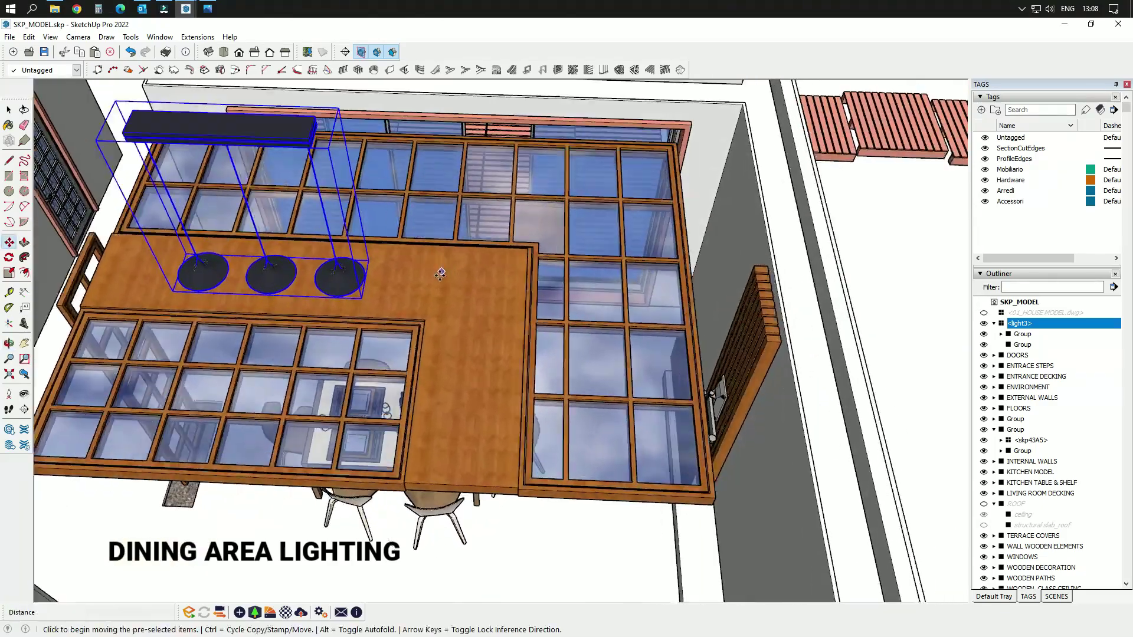
scroll(363, 276, up, 5)
click(330, 280)
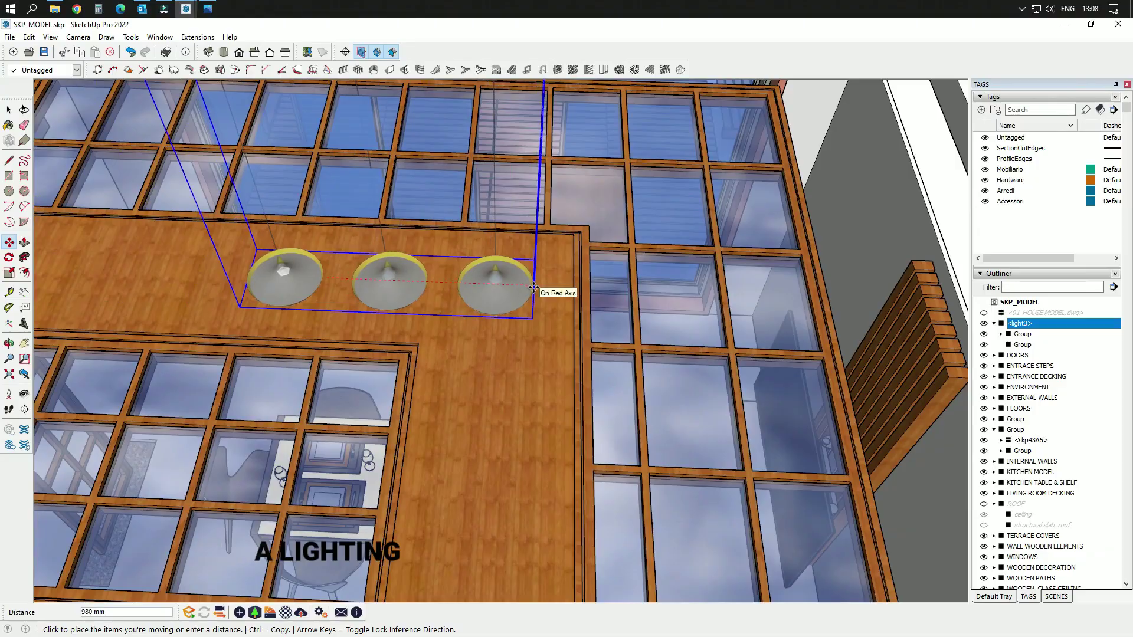
middle_drag(421, 309, 561, 175)
- Lower the pendant light about 1490 mm vertically so its mounting base sits against the underside of the wooden ceiling
scroll(561, 175, up, 5)
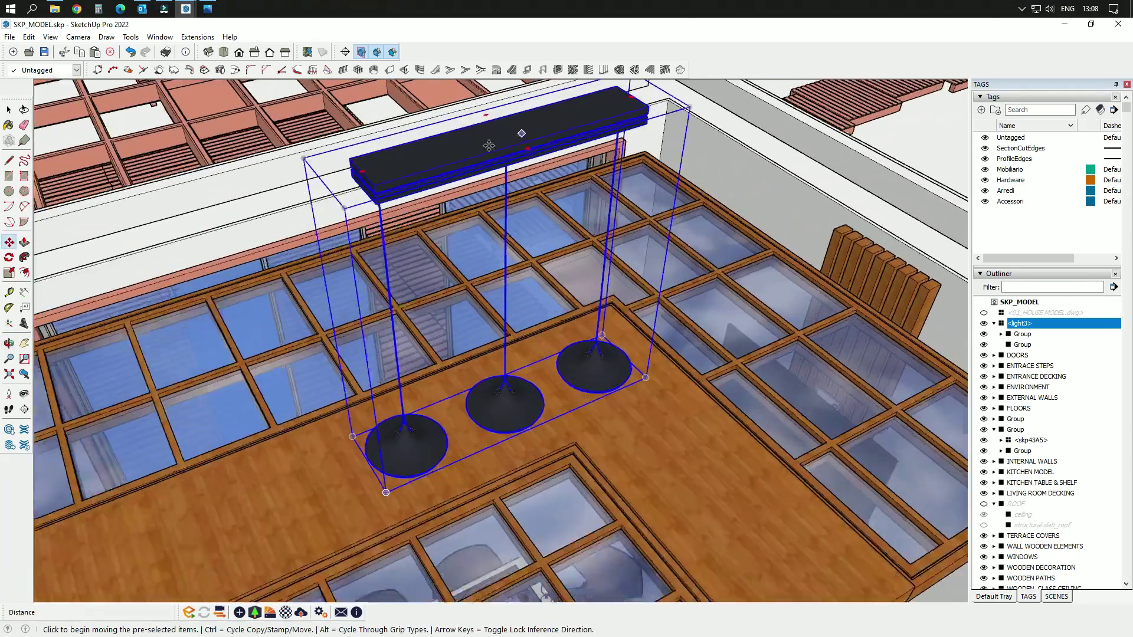
scroll(332, 201, up, 2)
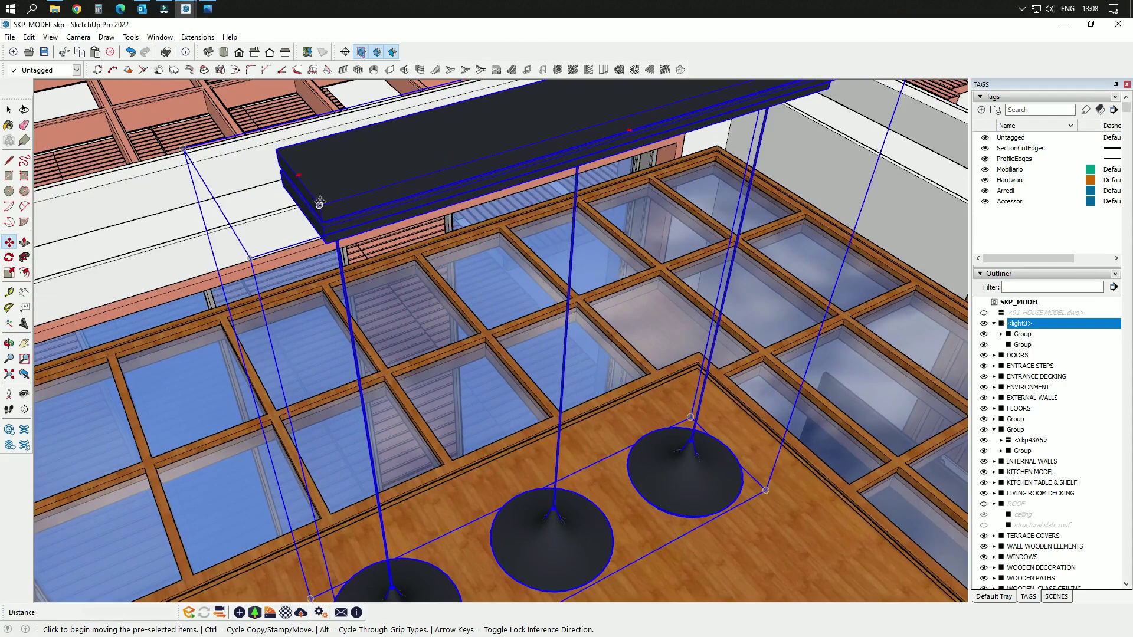
click(319, 204)
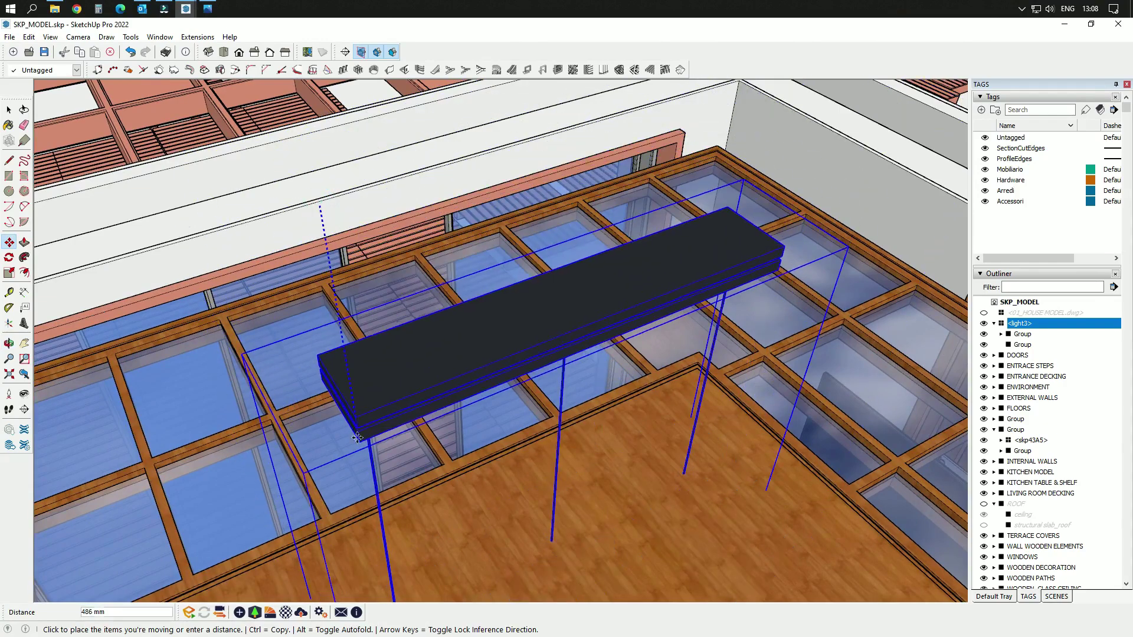
middle_drag(373, 519, 407, 348)
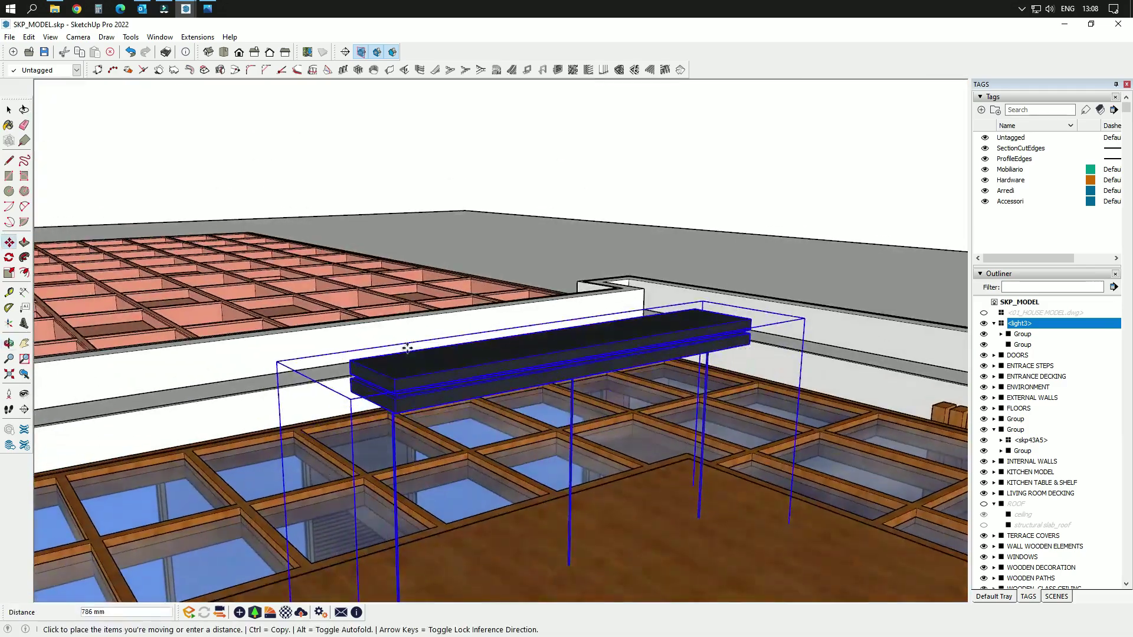
scroll(553, 445, up, 6)
middle_drag(553, 446, 551, 114)
scroll(501, 271, up, 5)
middle_drag(501, 270, 68, 539)
scroll(468, 318, down, 3)
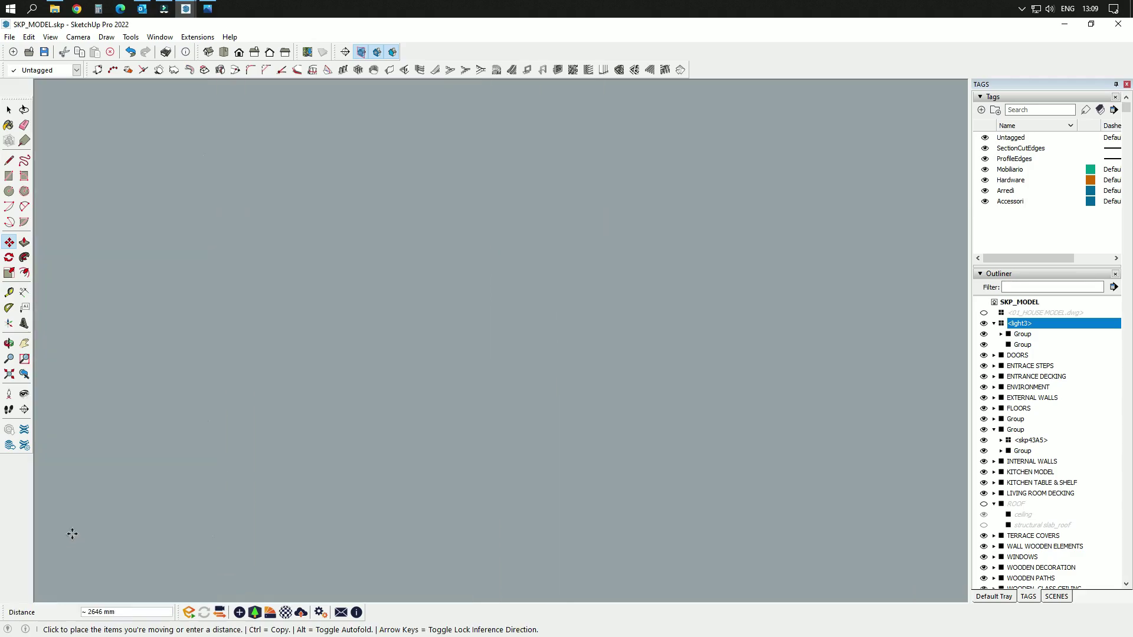
shift+middle_drag(432, 364, 518, 332)
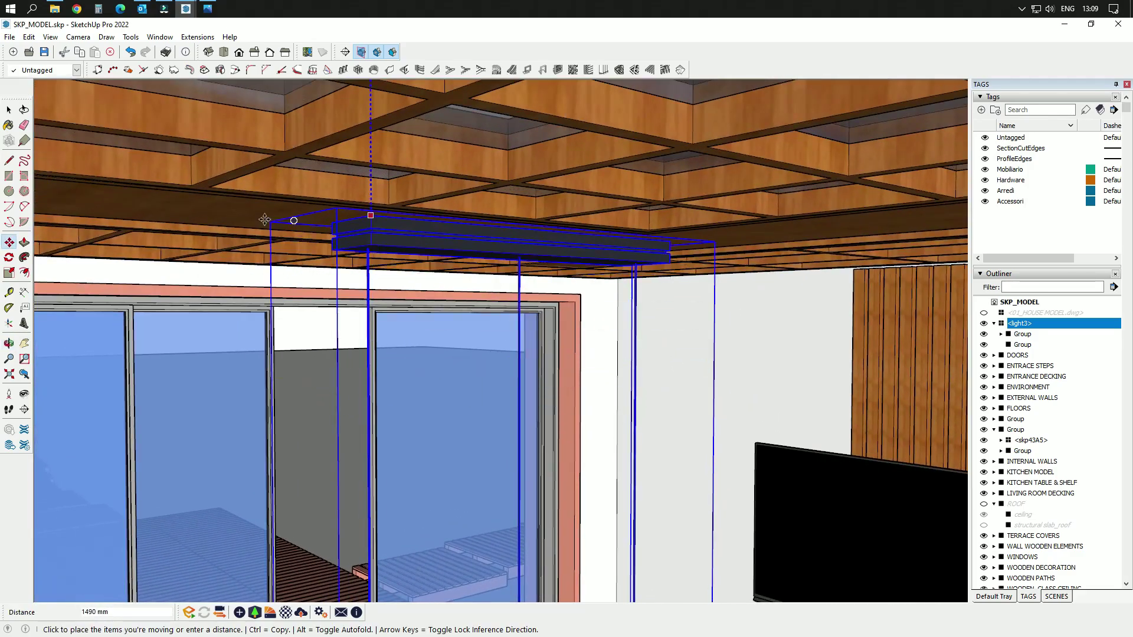
middle_drag(494, 349, 366, 323)
middle_drag(485, 503, 430, 423)
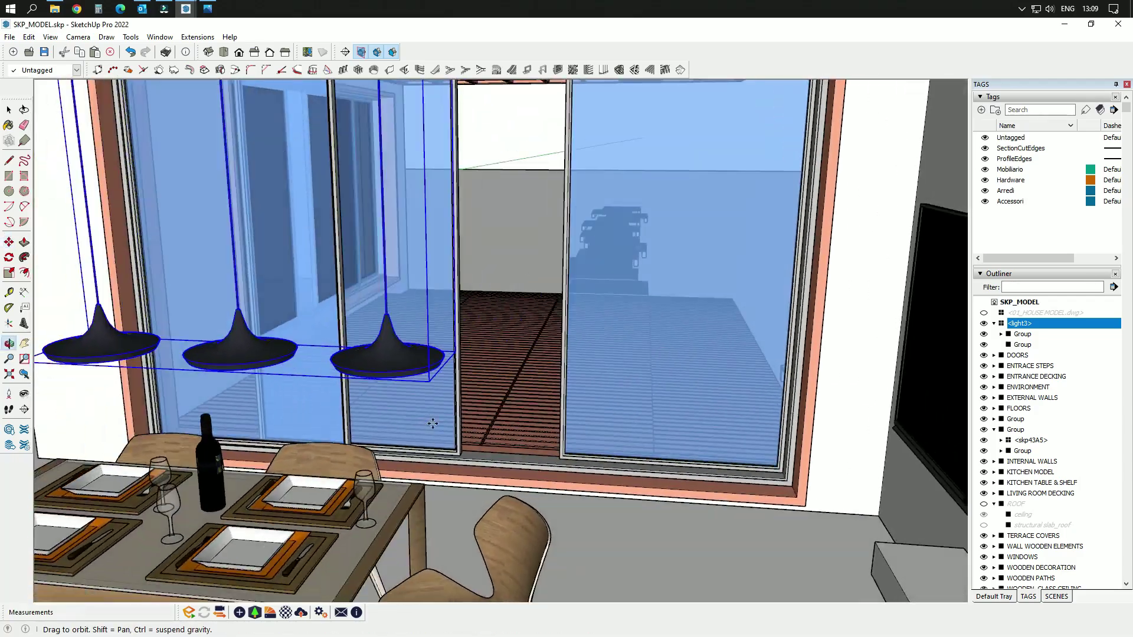
- Select the dining set group and examine how the table lines up with the pendant light and the ceiling
scroll(697, 346, down, 3)
middle_drag(570, 424, 626, 353)
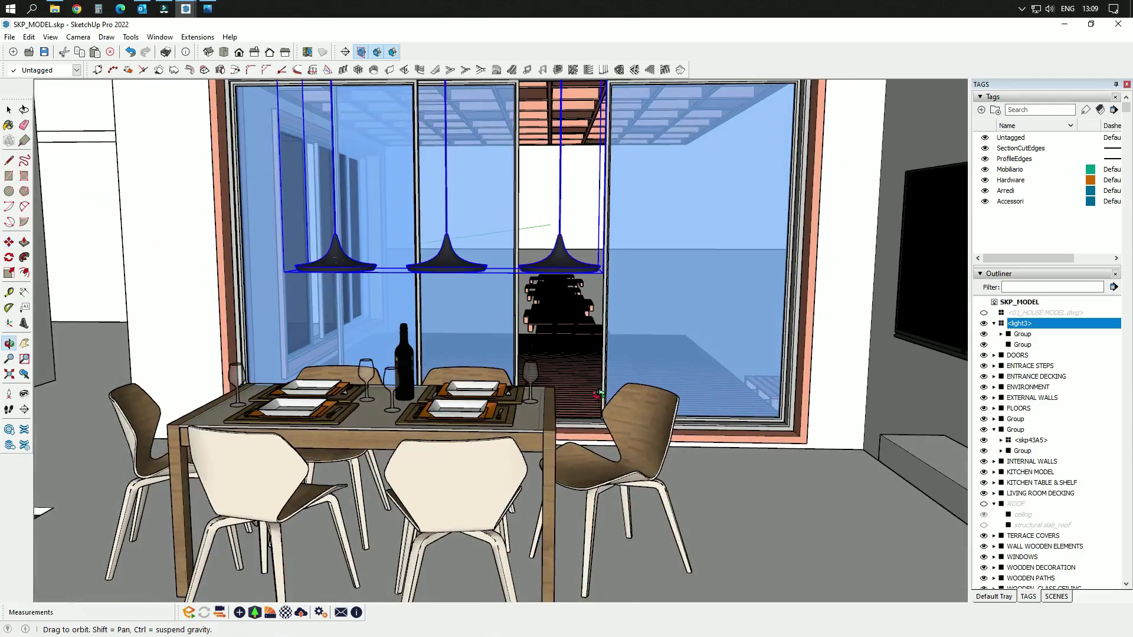
middle_drag(636, 451, 631, 476)
key(space)
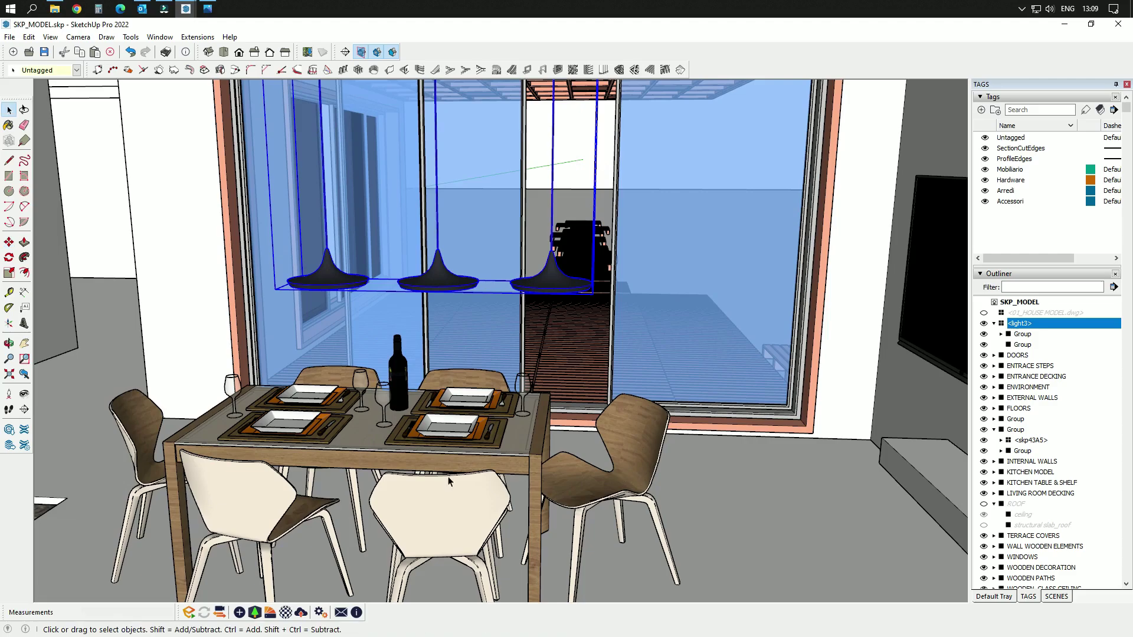
click(452, 453)
scroll(475, 363, down, 8)
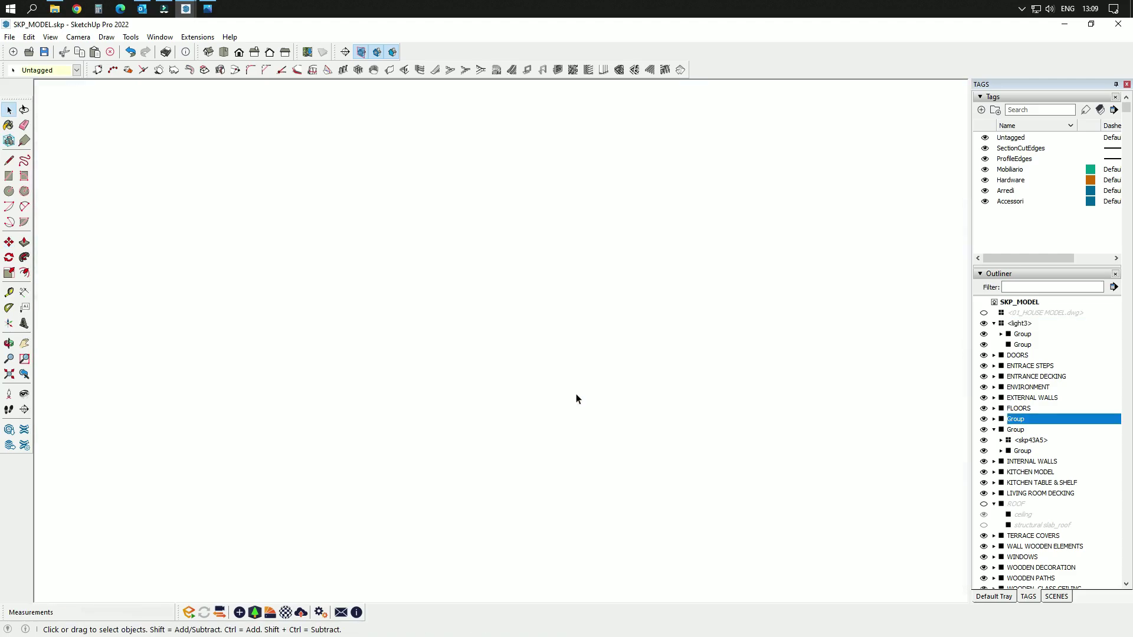
scroll(586, 405, down, 6)
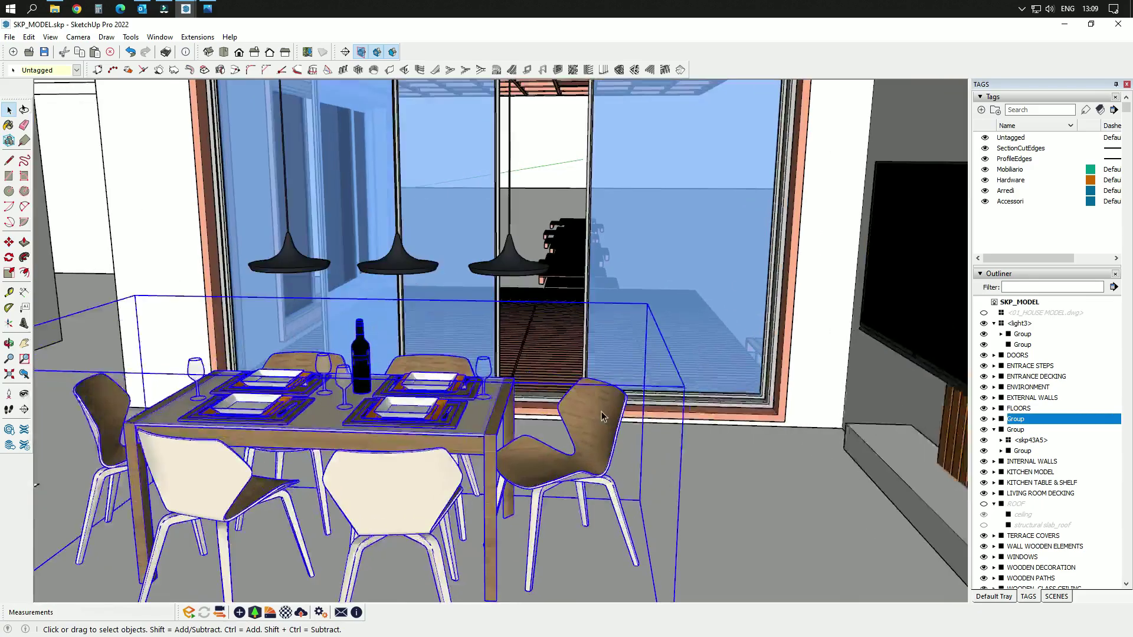
scroll(601, 416, down, 2)
middle_drag(601, 417, 556, 508)
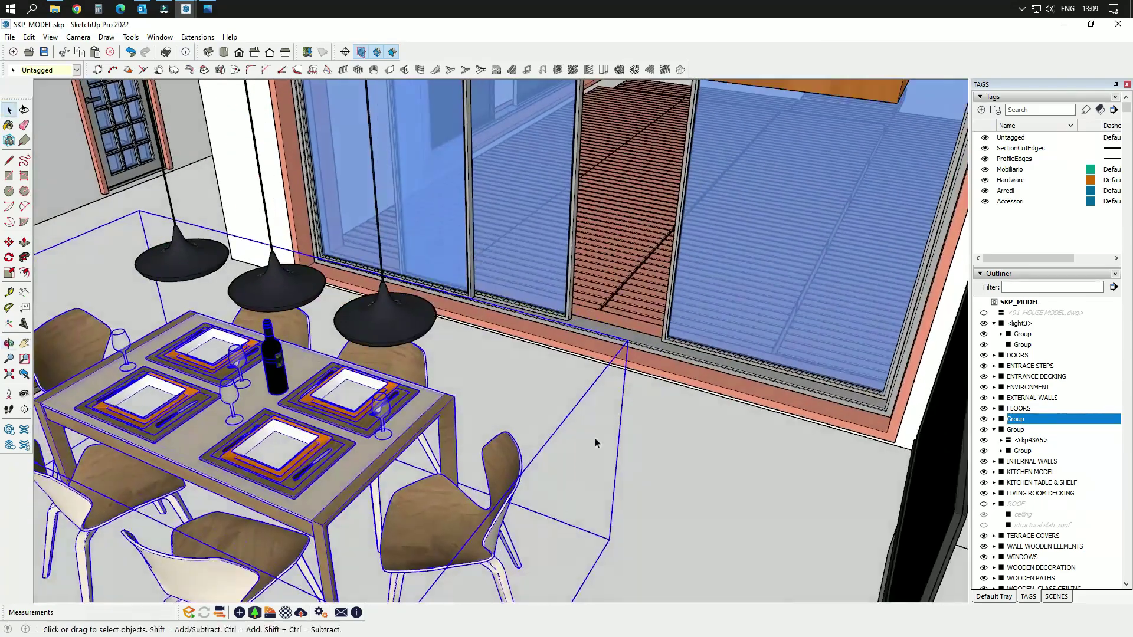
scroll(629, 388, up, 4)
scroll(581, 394, down, 5)
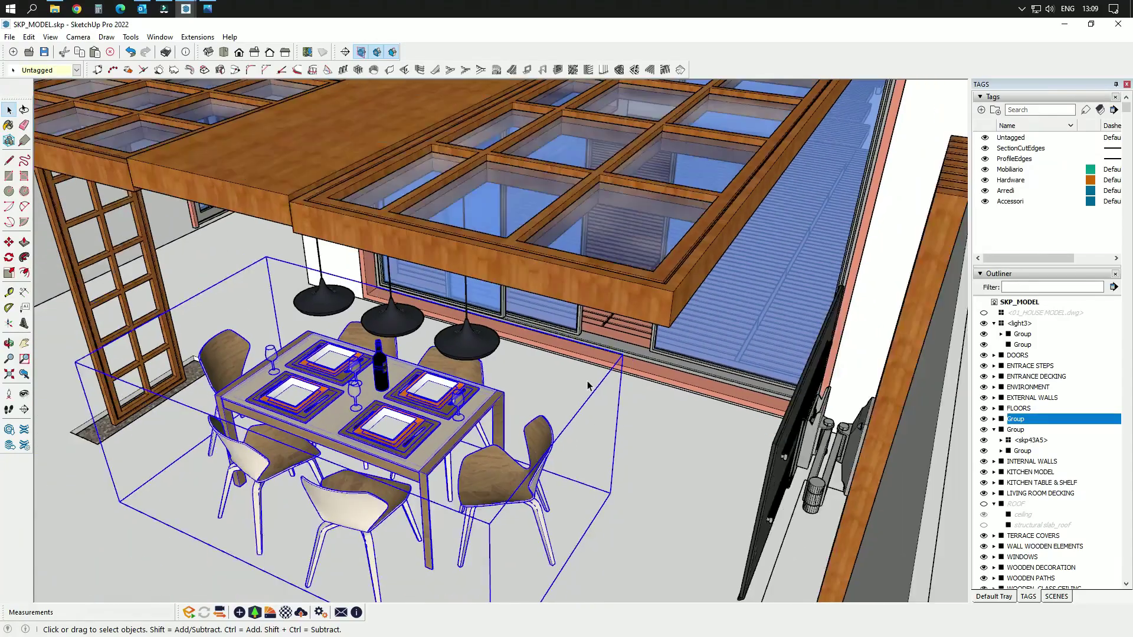
- Move the pendant light about 290 mm along the red axis so its three shades are centred over the dining table
middle_drag(590, 388, 654, 401)
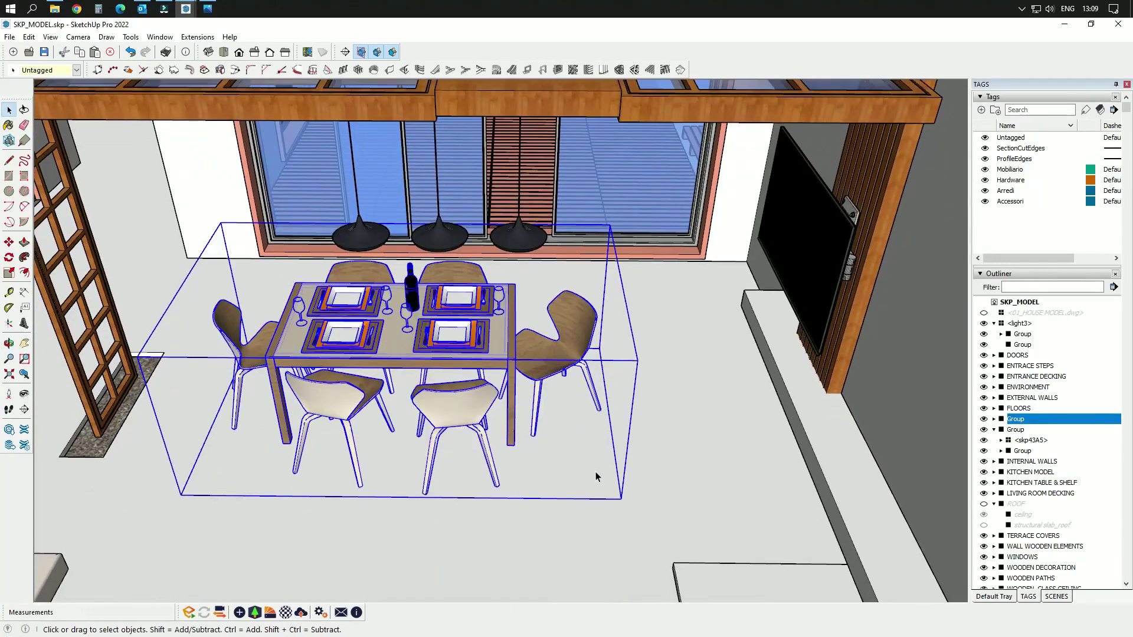
scroll(597, 475, down, 3)
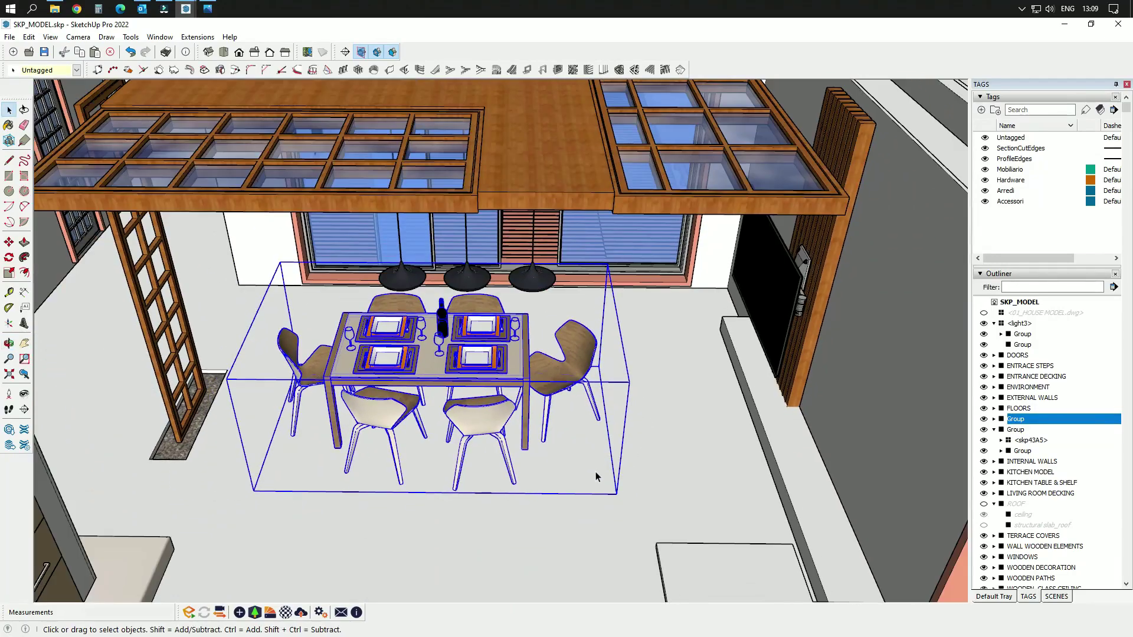
click(531, 283)
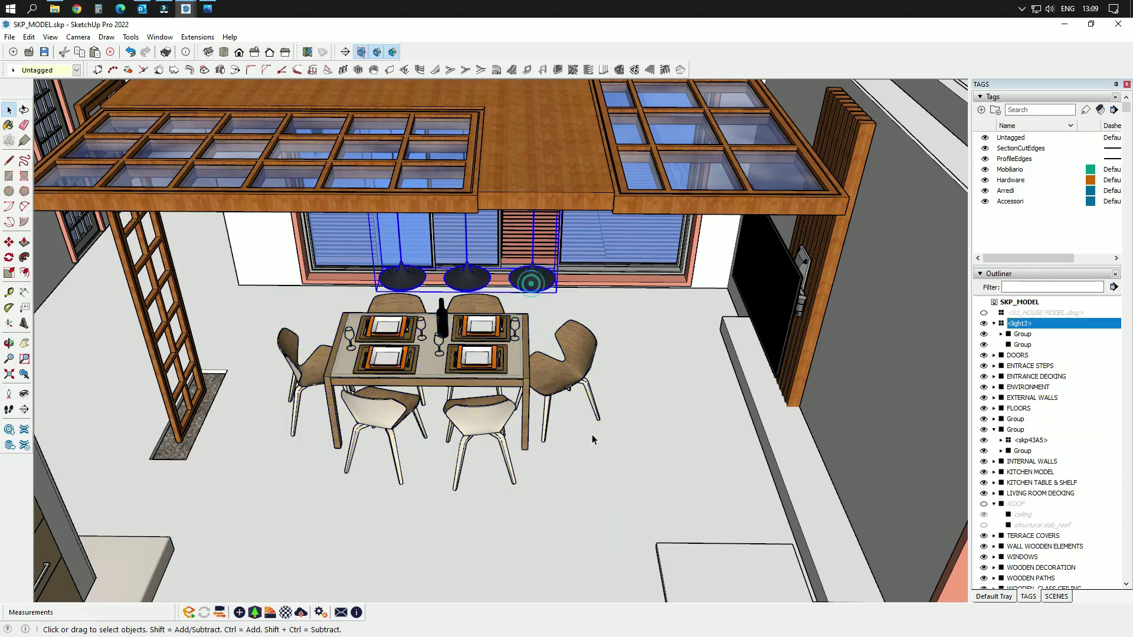
key(m)
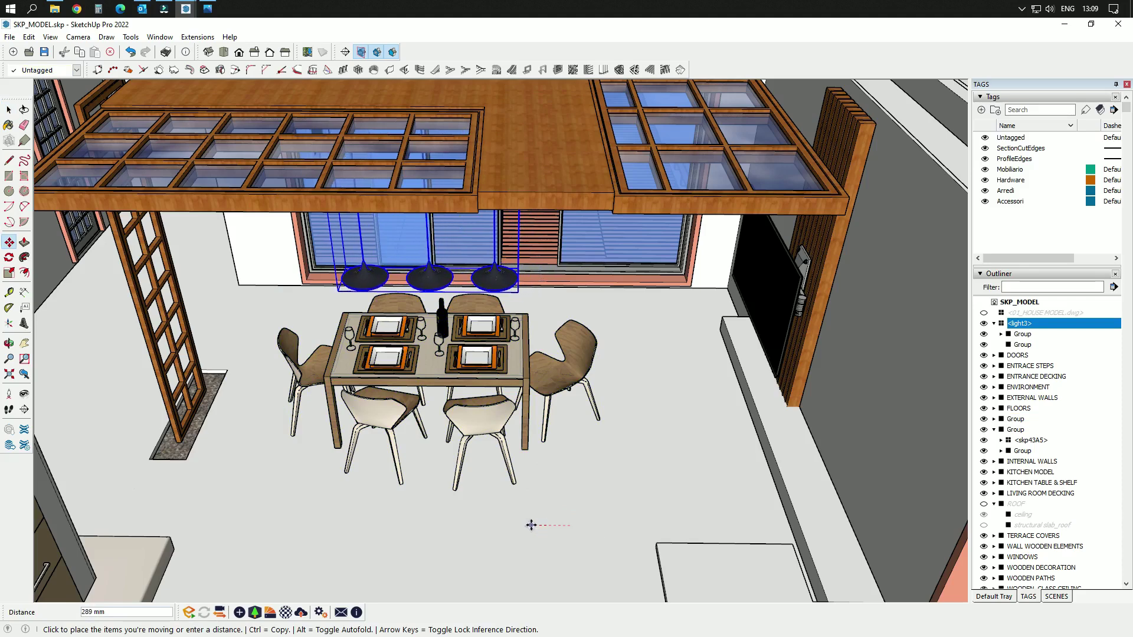
middle_drag(524, 527, 529, 502)
key(m)
- Scale the pendant light along the blue axis to about 0.82, shortening its cables so the shades hang higher above the table
scroll(434, 252, up, 4)
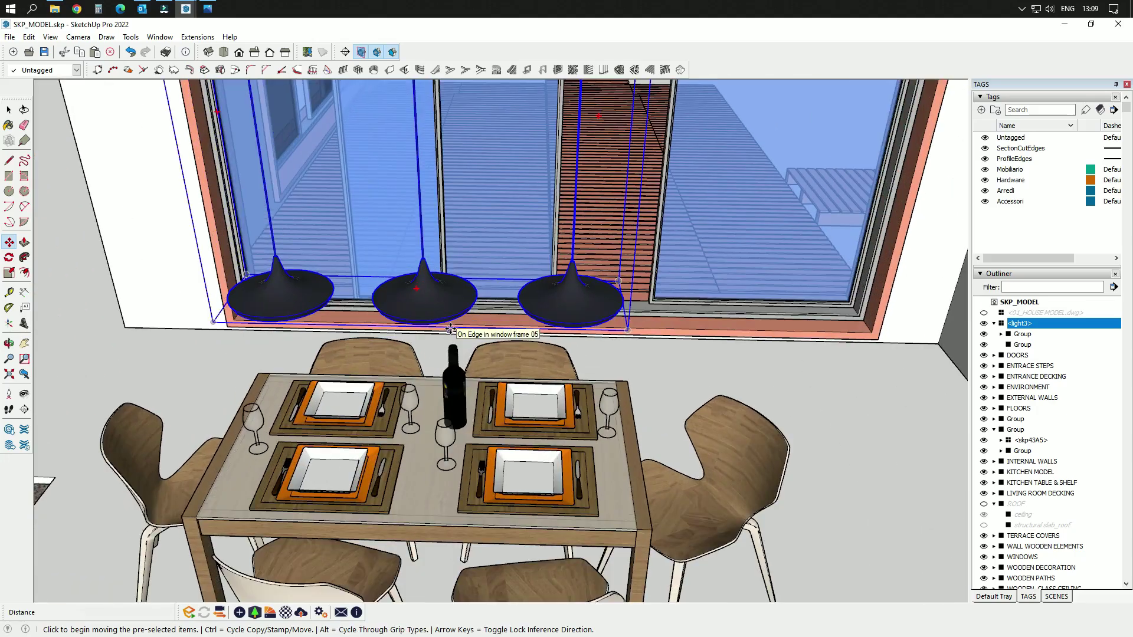
click(10, 274)
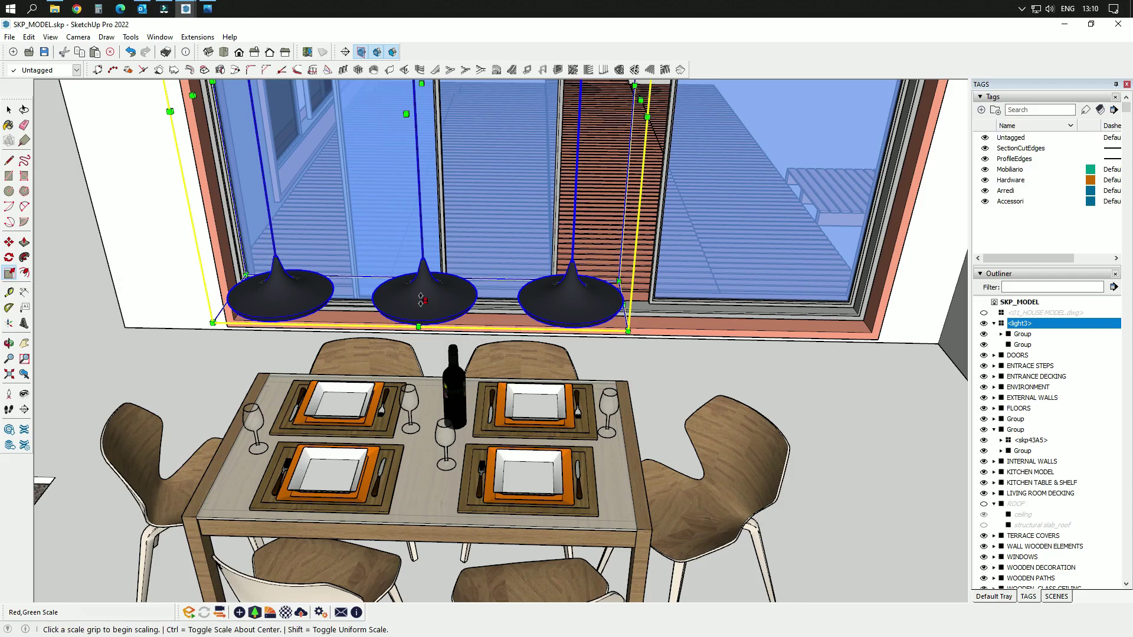
drag(424, 301, 421, 235)
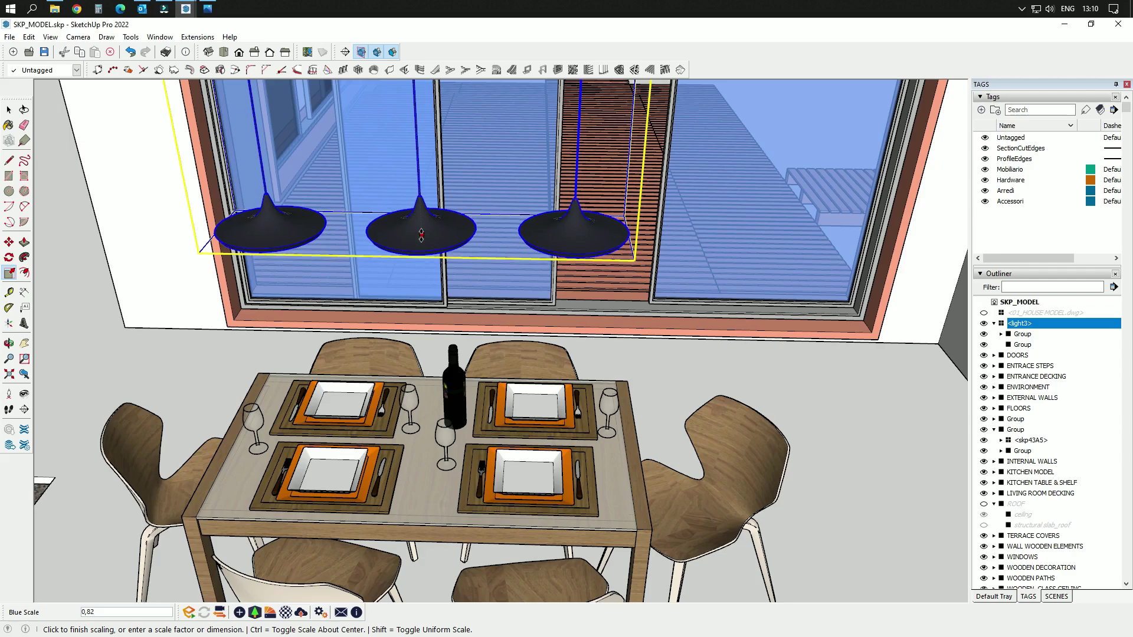
scroll(453, 282, down, 3)
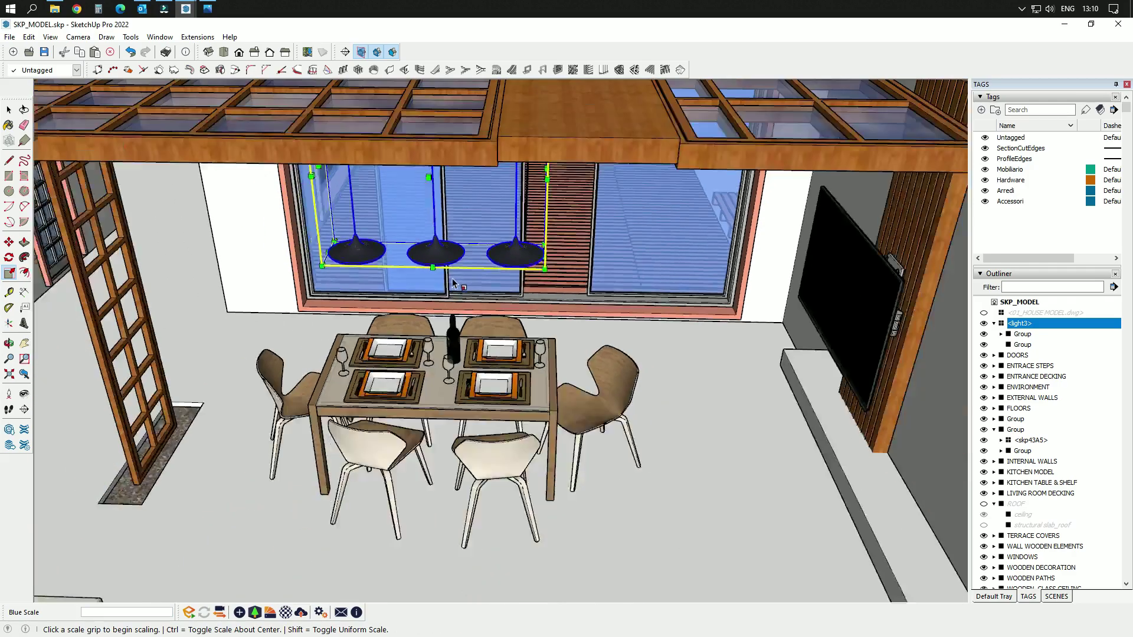
middle_drag(499, 419, 443, 398)
key(space)
middle_drag(517, 410, 648, 418)
scroll(499, 402, up, 3)
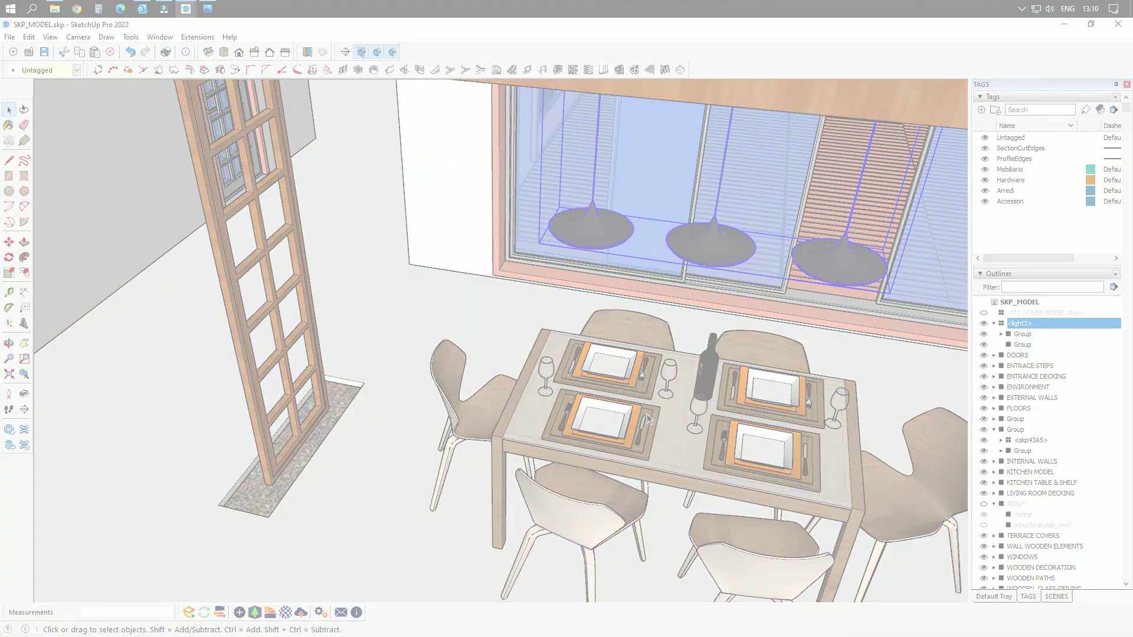